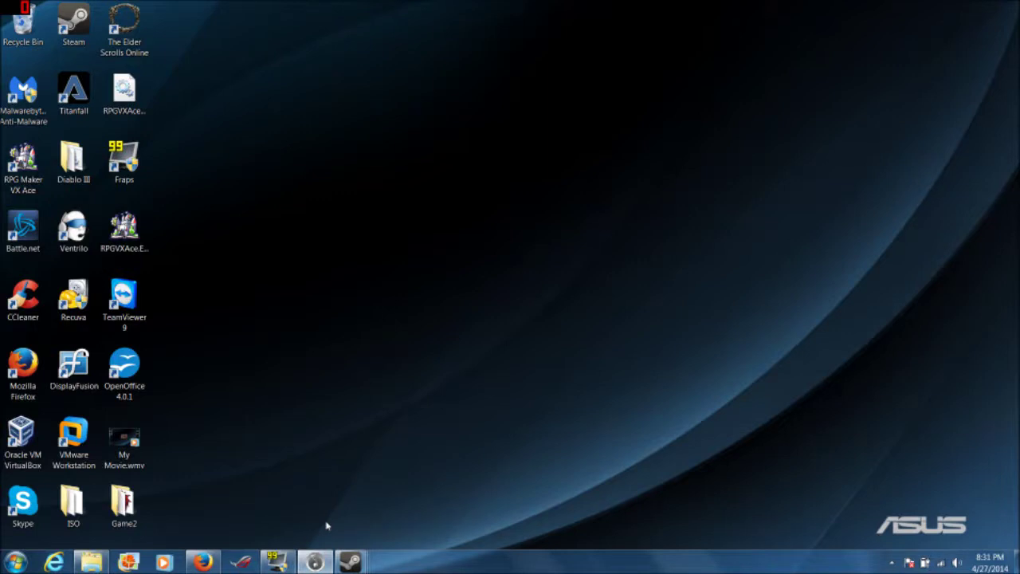
- Launch RPG Maker VX Ace and create a new project with the folder name and game title Game10
{"action": "double_click", "coordinate": [35, 184]}
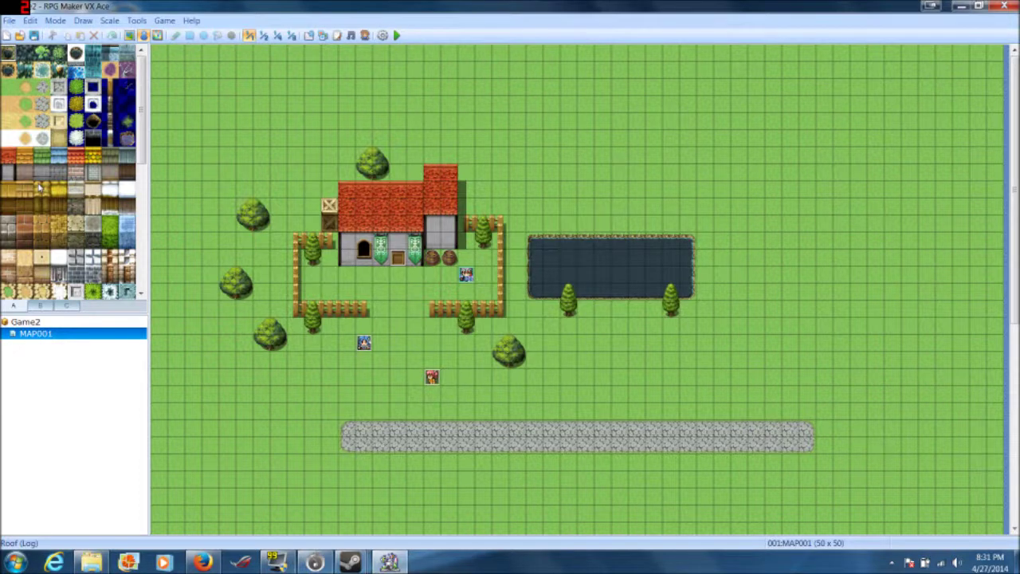
{"action": "left_click", "coordinate": [10, 20]}
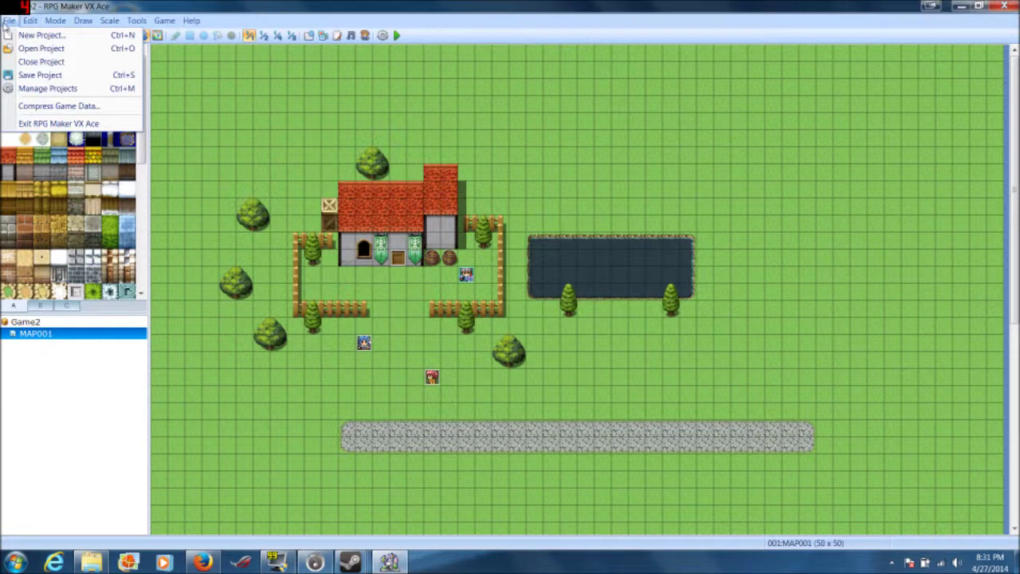
{"action": "left_click", "coordinate": [40, 35]}
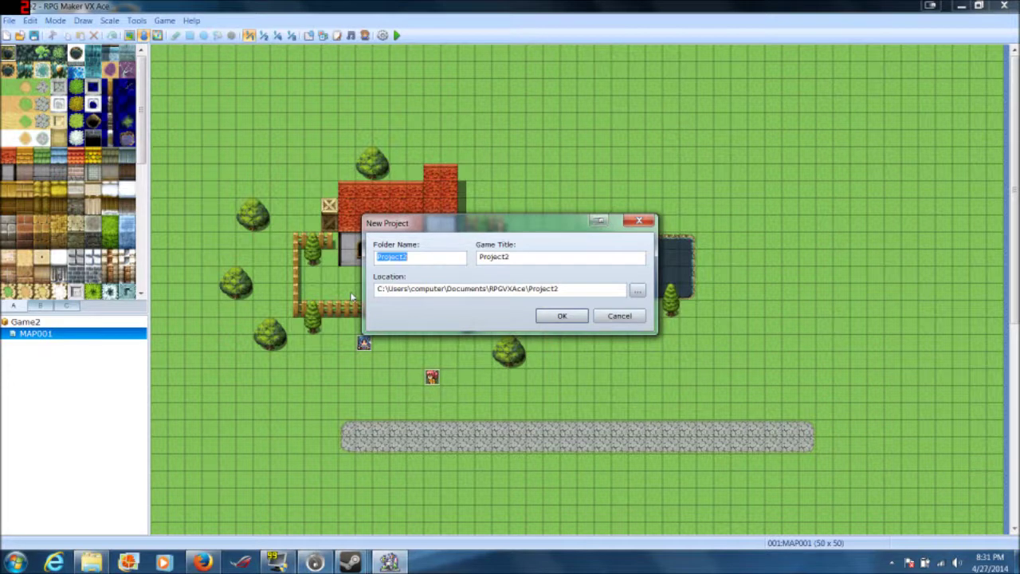
{"action": "type", "text": "Game10"}
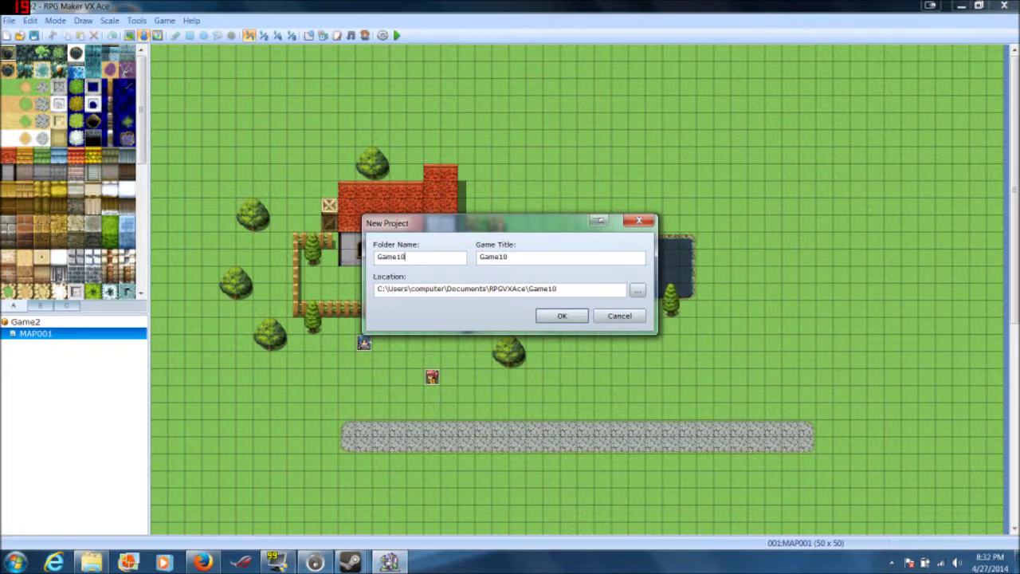
{"action": "left_click", "coordinate": [539, 312]}
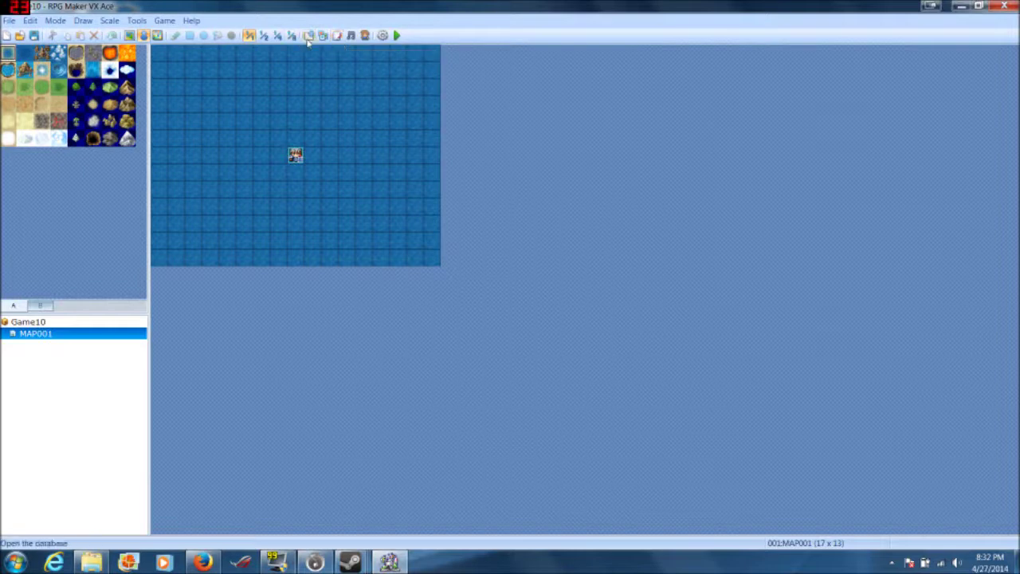
- In the database's system settings, set the title screen music's volume to 0% and choose the first entry in the music list
{"action": "left_click", "coordinate": [137, 21]}
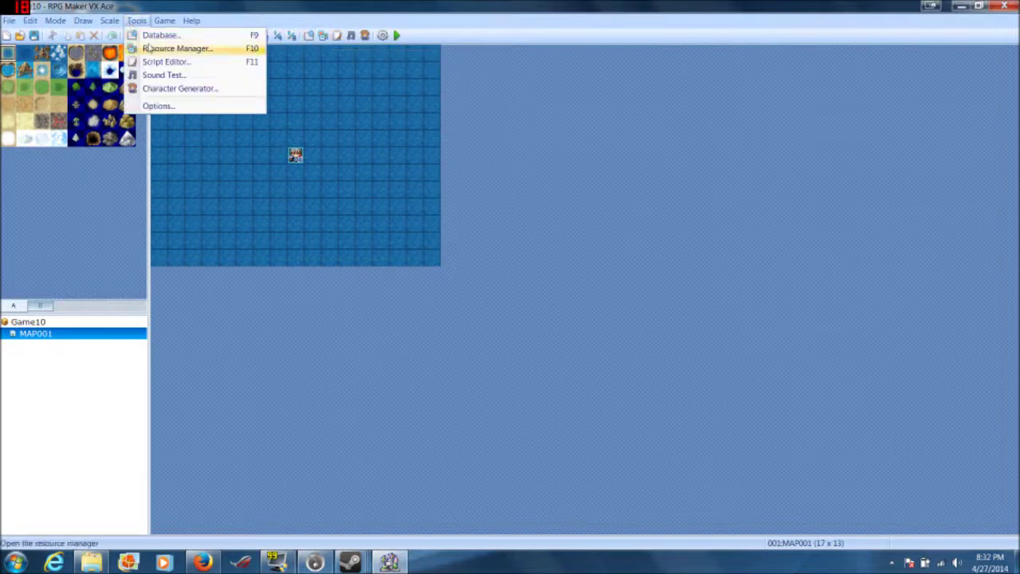
{"action": "left_click", "coordinate": [156, 37]}
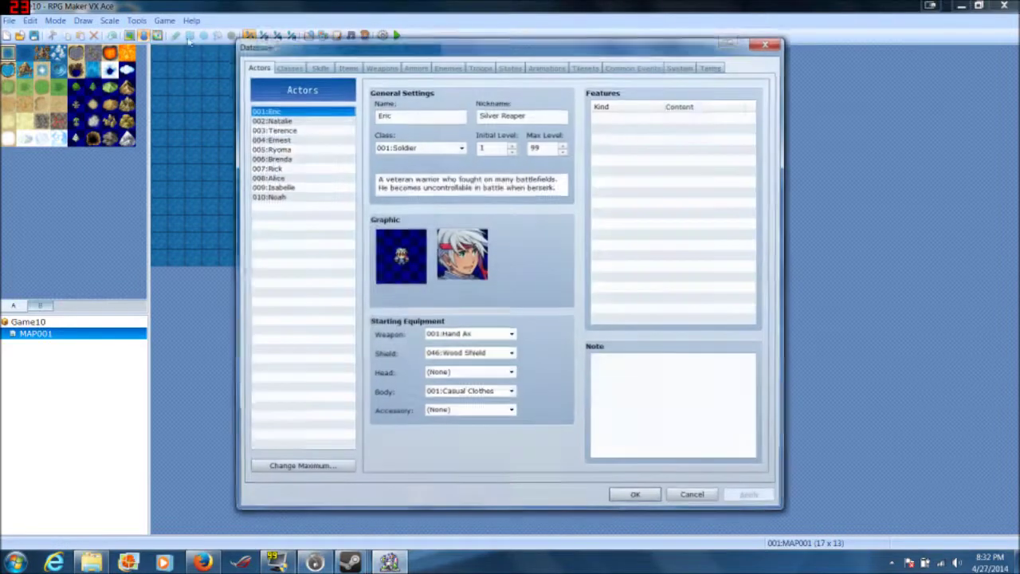
{"action": "left_click", "coordinate": [634, 66]}
{"action": "left_click", "coordinate": [681, 66]}
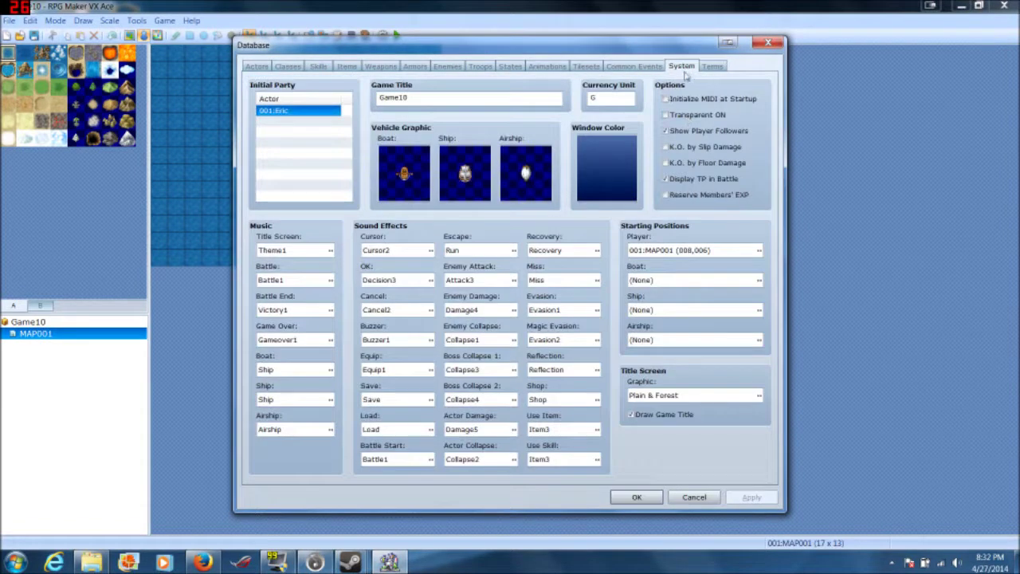
{"action": "left_click", "coordinate": [710, 69]}
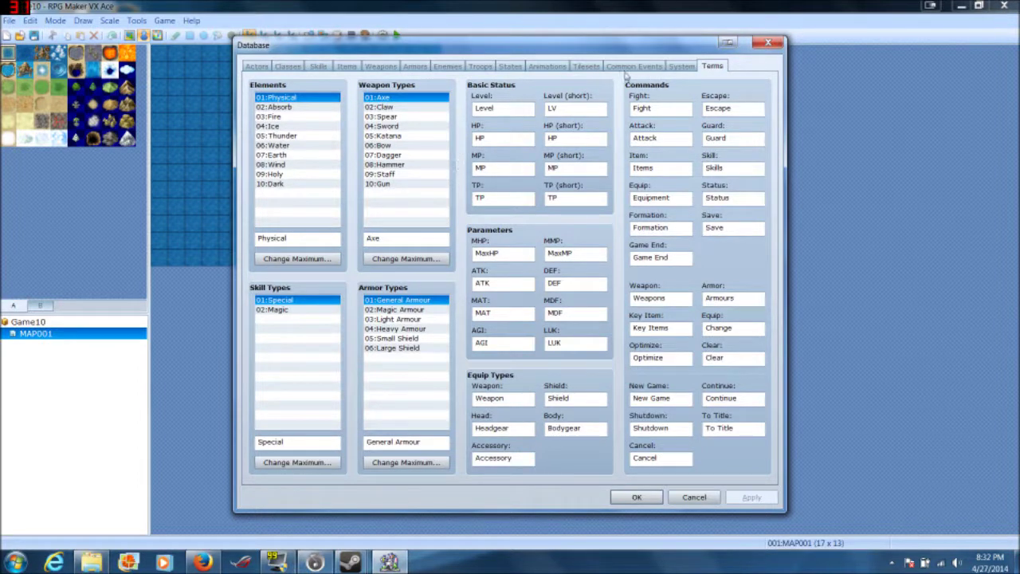
{"action": "left_click", "coordinate": [682, 67]}
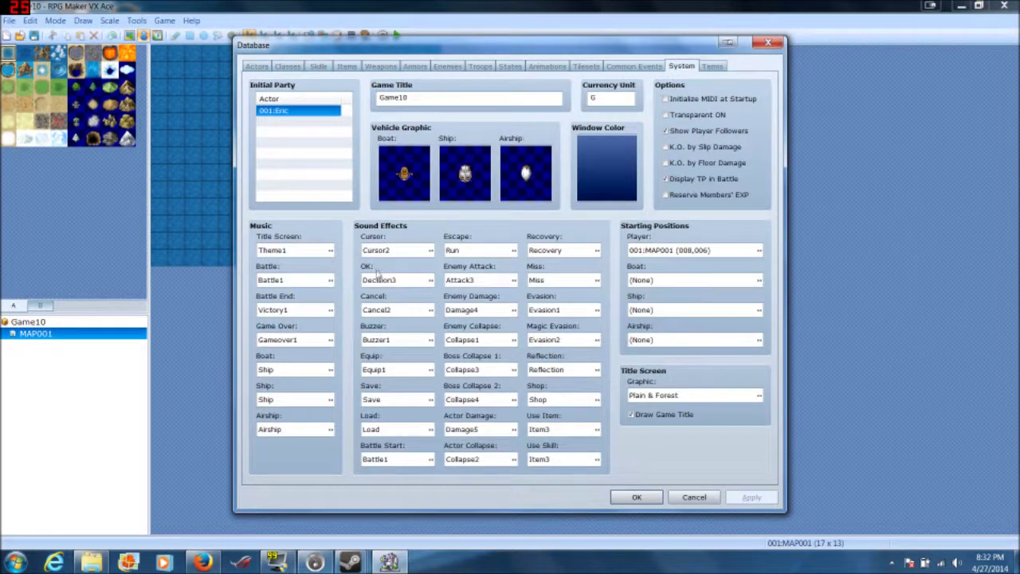
{"action": "left_click", "coordinate": [327, 251]}
{"action": "left_click_drag", "start_coordinate": [592, 219], "coordinate": [589, 272]}
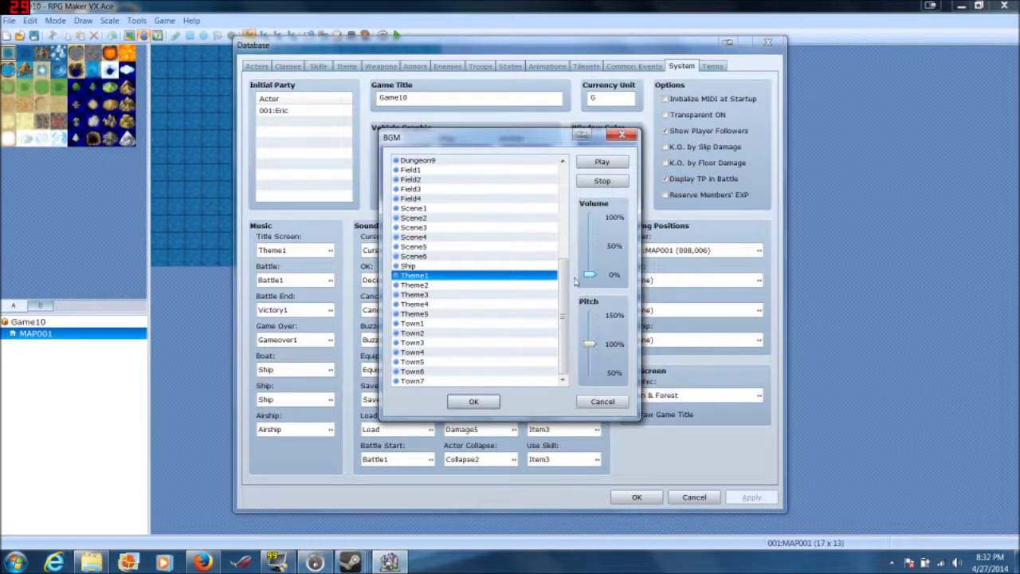
{"action": "scroll", "coordinate": [478, 239], "scroll_direction": "up", "scroll_amount": 7}
{"action": "left_click", "coordinate": [480, 161]}
{"action": "left_click", "coordinate": [474, 401]}
{"action": "left_click", "coordinate": [637, 497]}
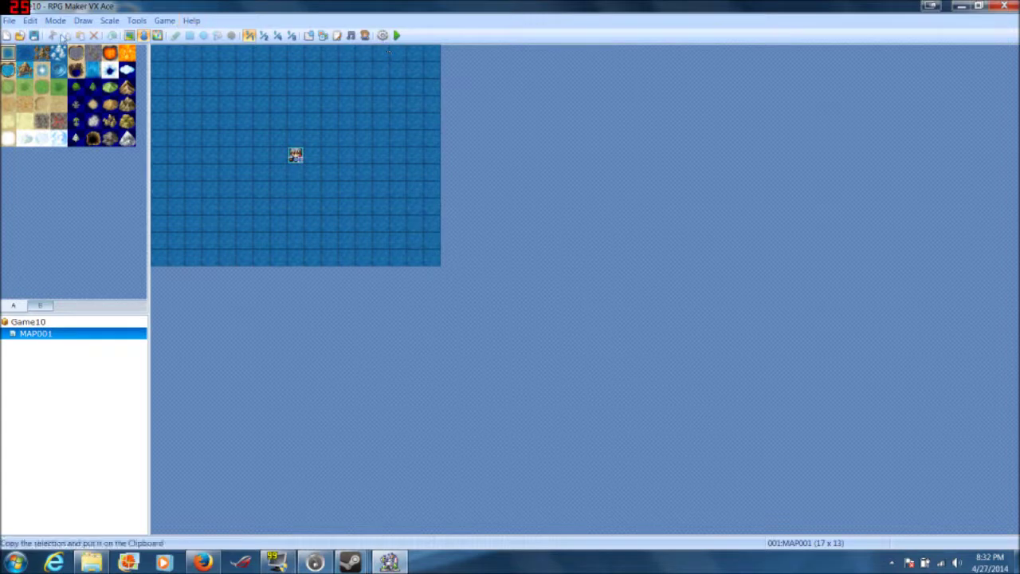
{"action": "left_click", "coordinate": [10, 22]}
{"action": "mouse_move", "coordinate": [112, 20]}
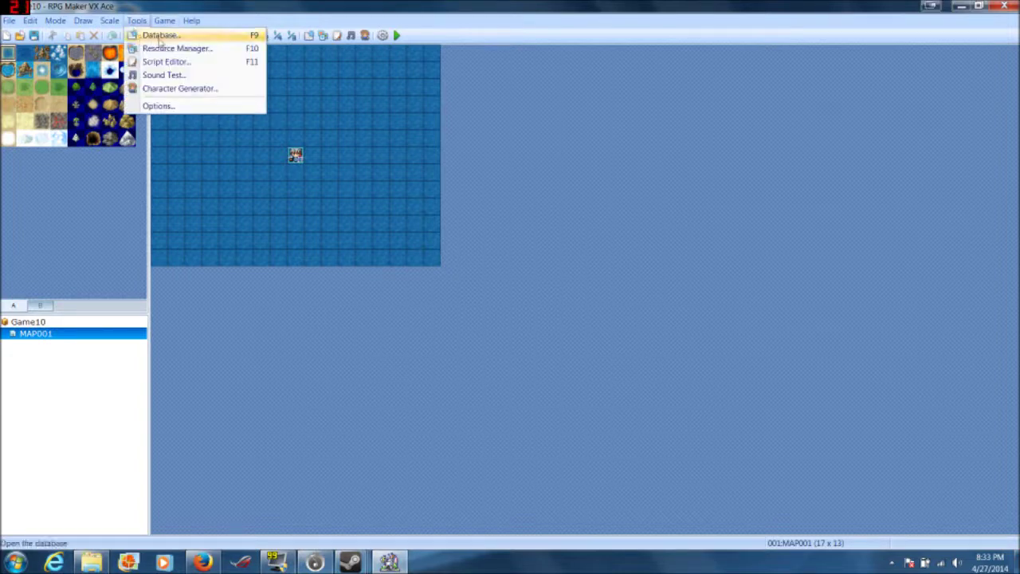
{"action": "left_click", "coordinate": [521, 134]}
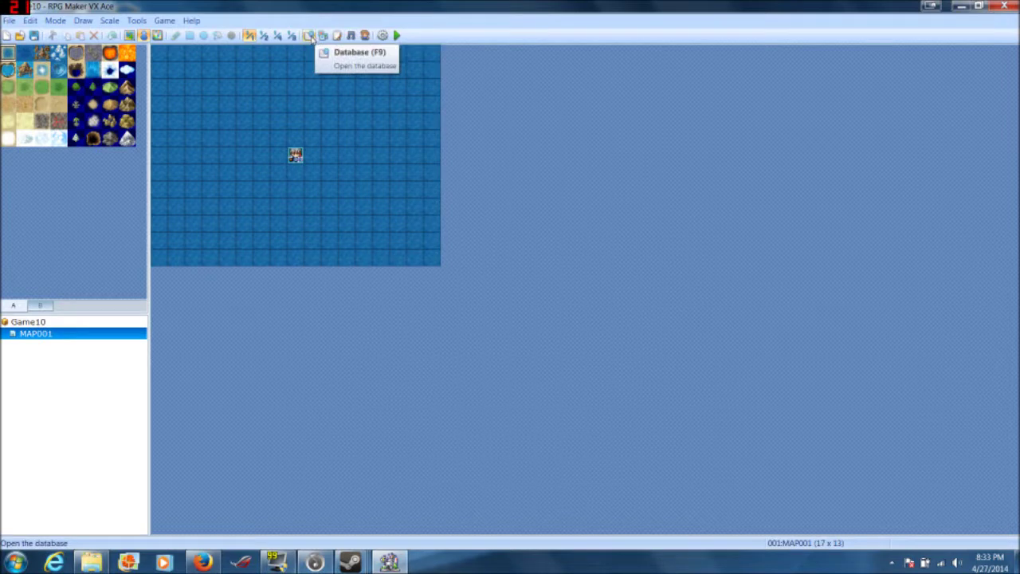
- Save the changes to Game10, launch a playtest and start a new game
{"action": "left_click", "coordinate": [398, 36]}
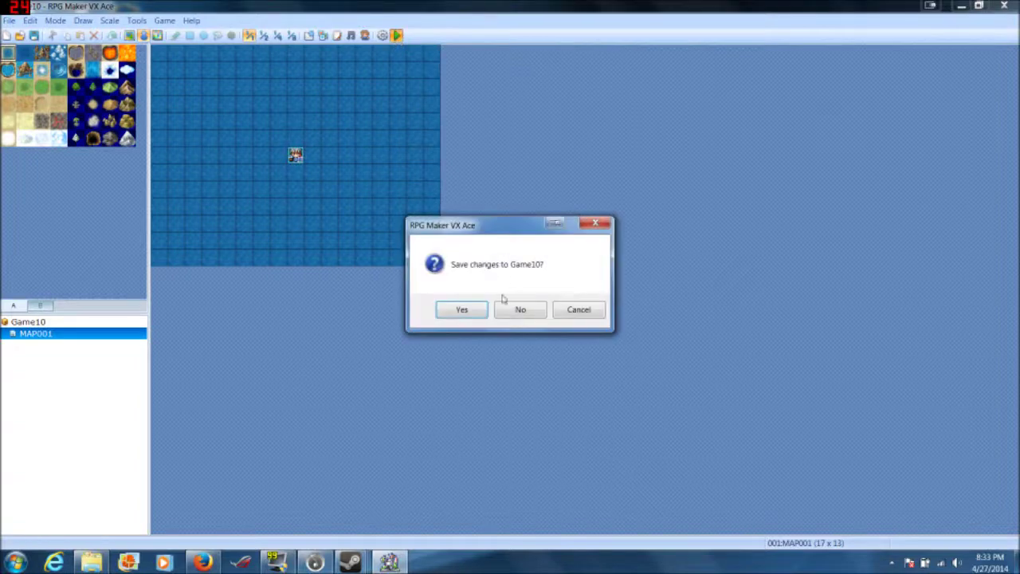
{"action": "left_click", "coordinate": [469, 309]}
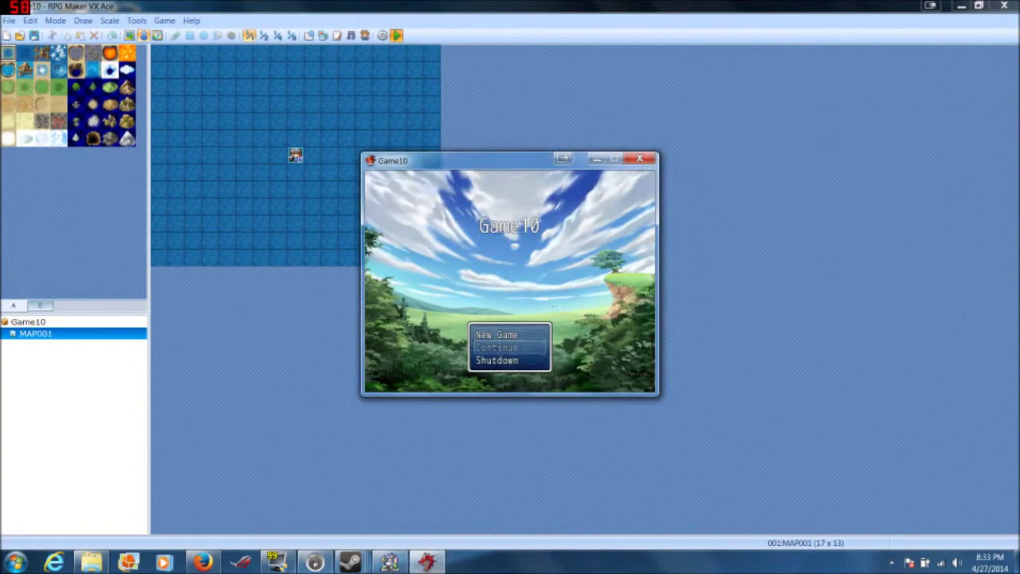
{"action": "key", "text": "Return"}
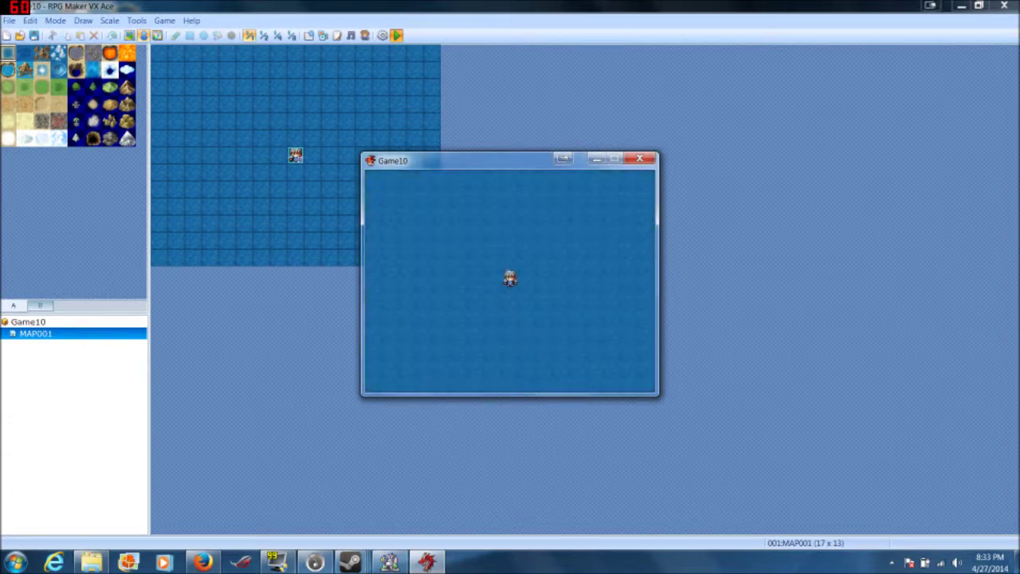
- Walk the character around the sea map in the playtest and close the game window
{"action": "key", "text": "Up"}
{"action": "key", "text": "Right"}
{"action": "key", "text": "Left"}
{"action": "key", "text": "Right"}
{"action": "key", "text": "Left"}
{"action": "key", "text": "Down"}
{"action": "key", "text": "Left"}
{"action": "key", "text": "Down"}
{"action": "left_click", "coordinate": [633, 163]}
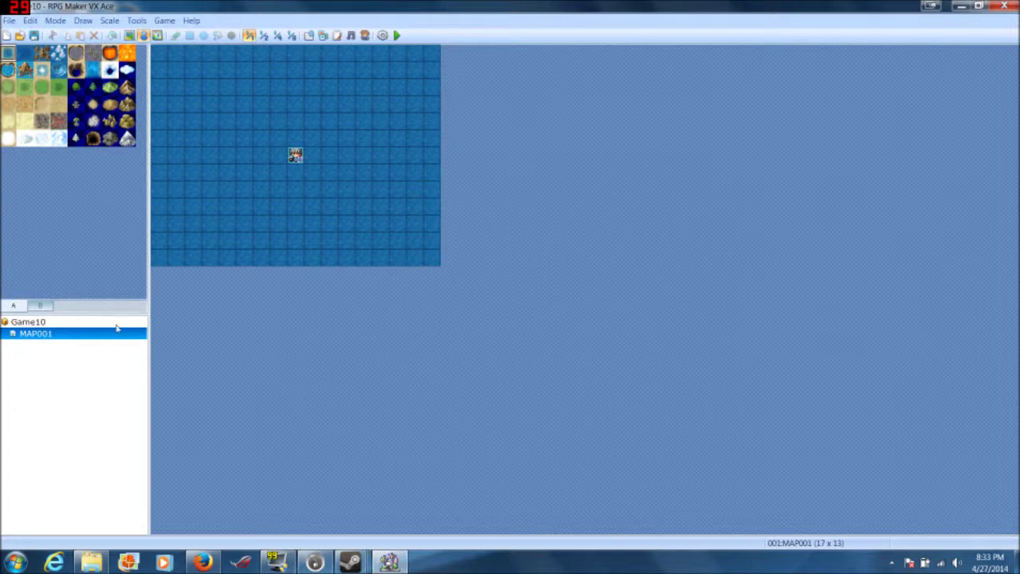
{"action": "left_click", "coordinate": [39, 324]}
{"action": "left_click", "coordinate": [36, 334]}
{"action": "left_click", "coordinate": [41, 324]}
{"action": "left_click", "coordinate": [48, 334]}
{"action": "left_click", "coordinate": [129, 35]}
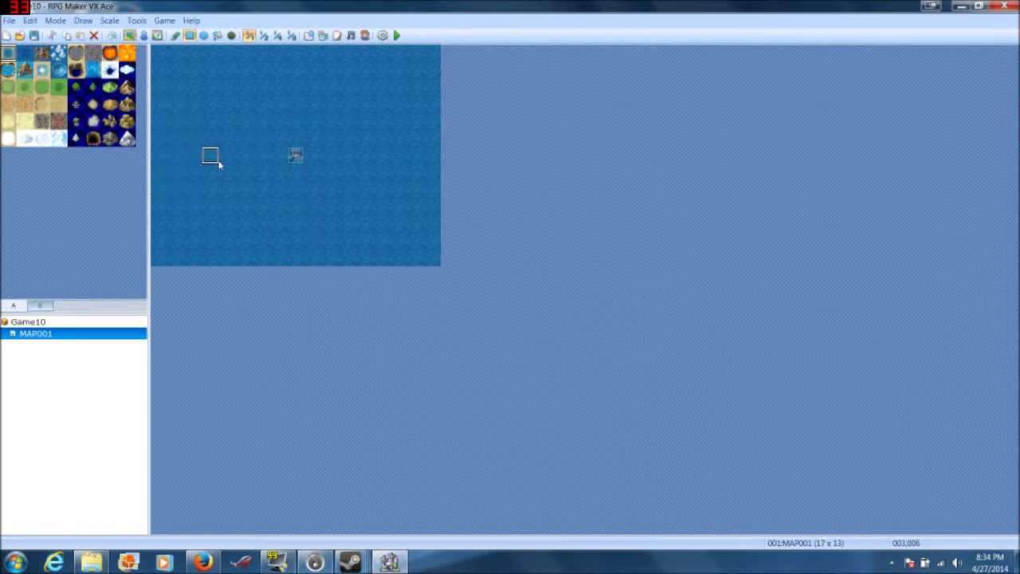
{"action": "left_click", "coordinate": [144, 36]}
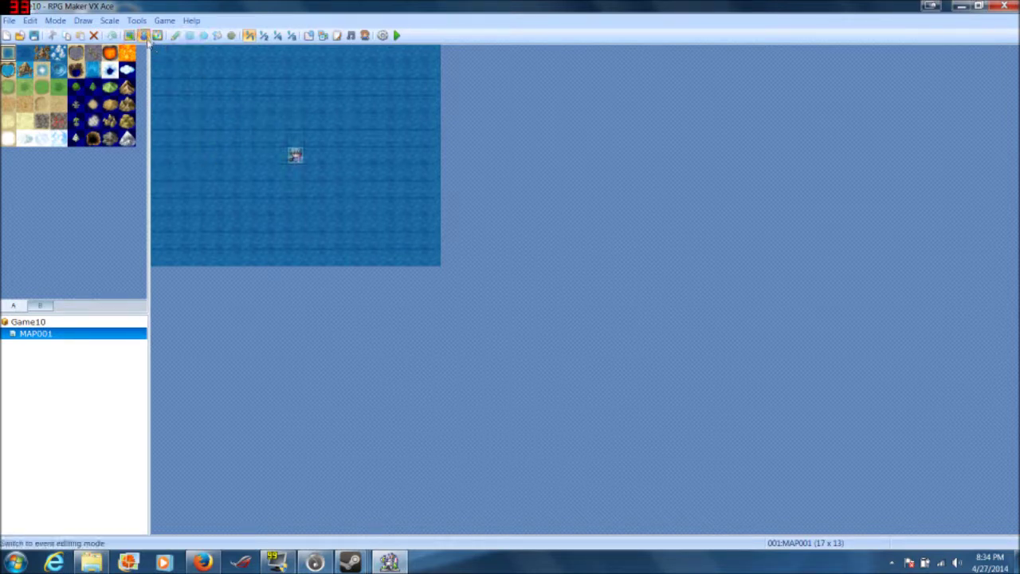
{"action": "left_click", "coordinate": [129, 35]}
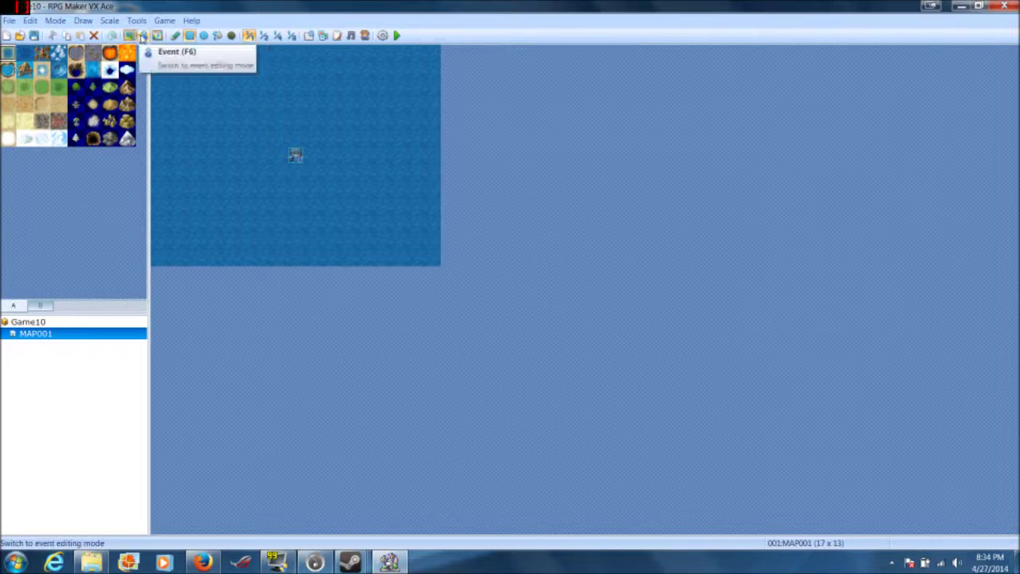
- In event editing mode, move the player's starting position to tile 015,001 near the map's upper-right corner
{"action": "left_click", "coordinate": [144, 36]}
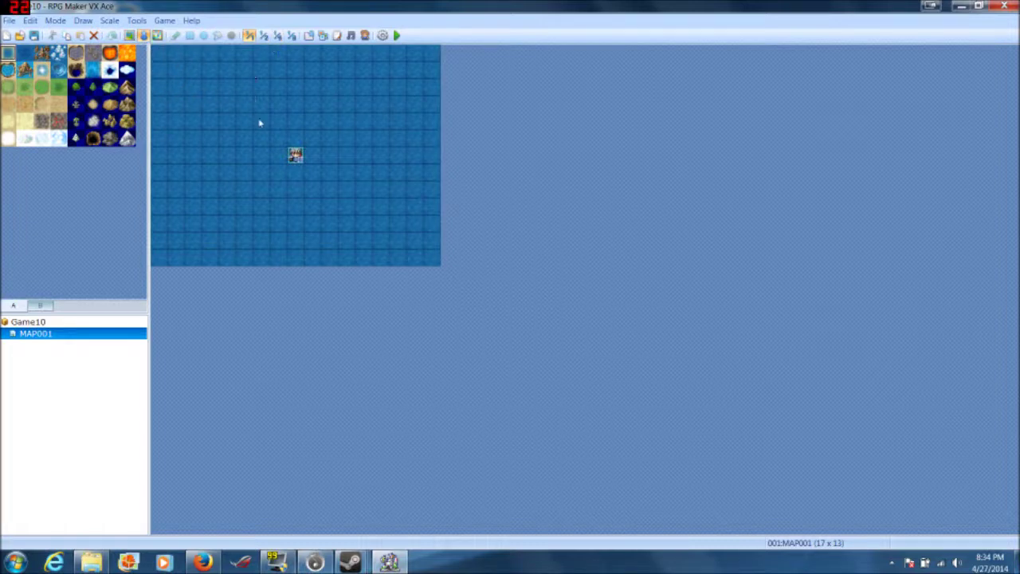
{"action": "left_click_drag", "start_coordinate": [296, 157], "coordinate": [177, 158]}
{"action": "left_click_drag", "start_coordinate": [384, 192], "coordinate": [416, 70]}
- Save Game10 and playtest a new game to check the player's starting position, closing the game window when done
{"action": "left_click", "coordinate": [396, 35]}
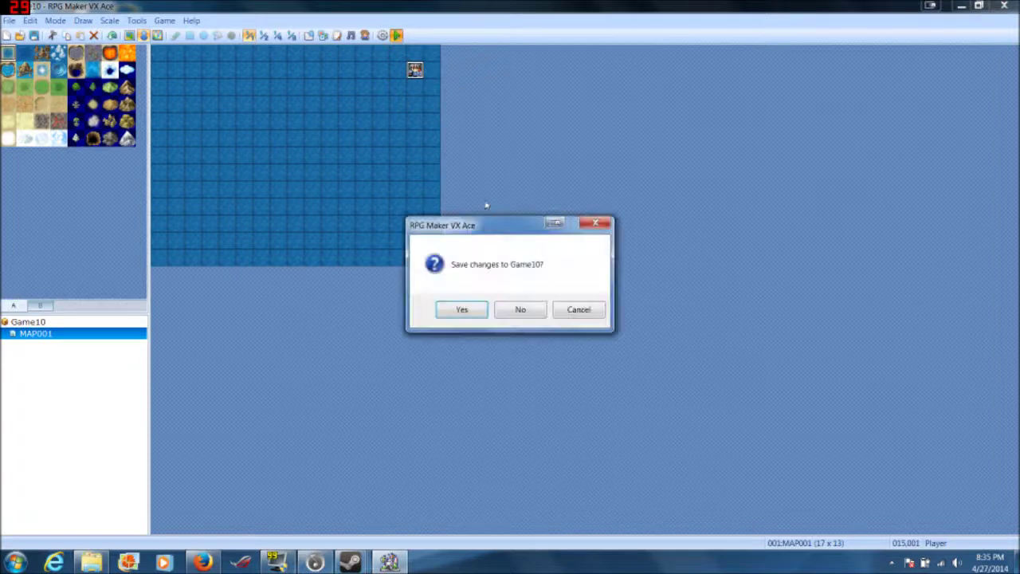
{"action": "key", "text": "Return"}
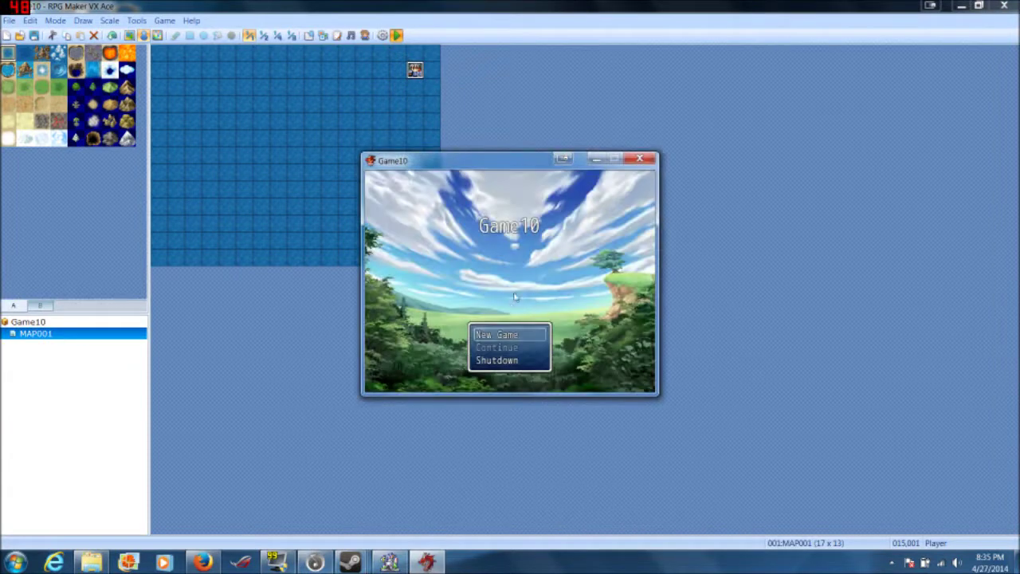
{"action": "key", "text": "Return"}
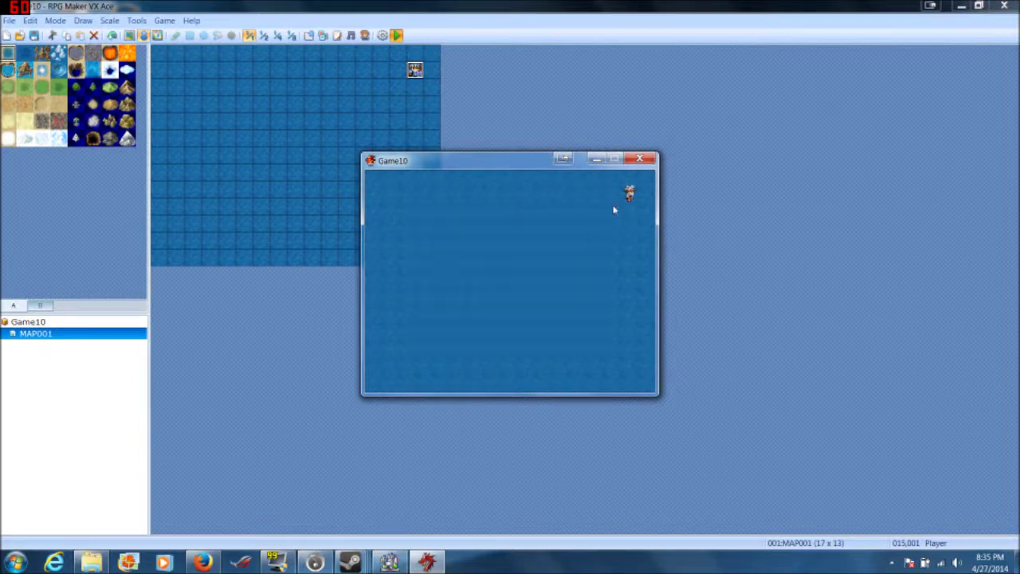
{"action": "left_click", "coordinate": [647, 161]}
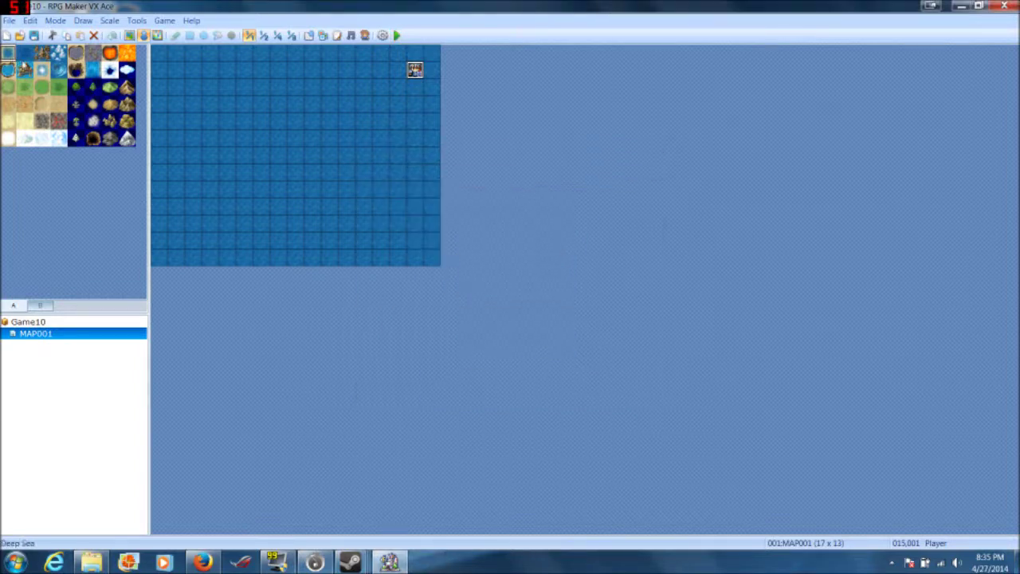
- In map editing mode, cover the whole map with green grass and draw a block of brown mountains about 5 by 7 tiles
{"action": "left_click", "coordinate": [25, 87]}
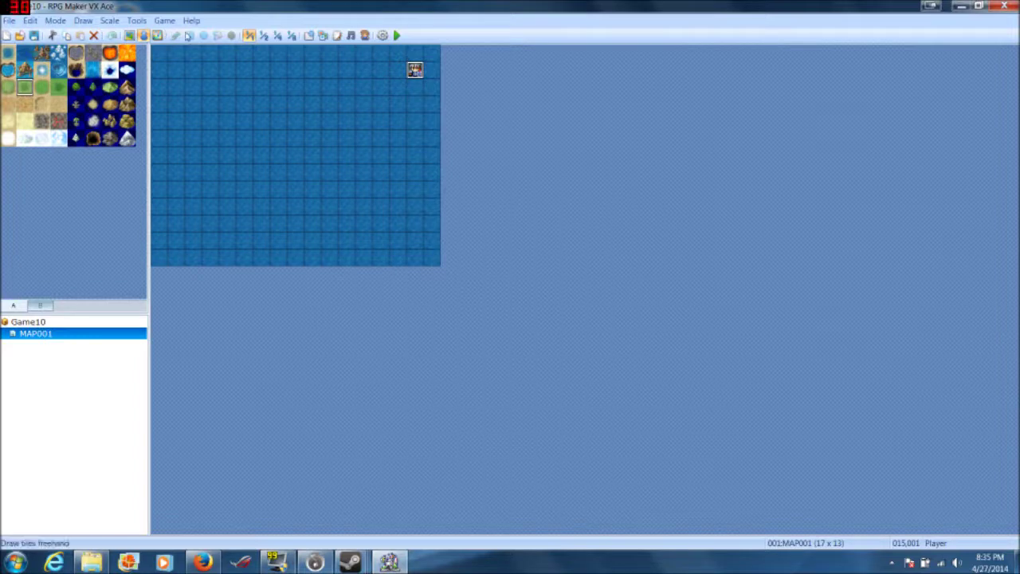
{"action": "left_click", "coordinate": [130, 36]}
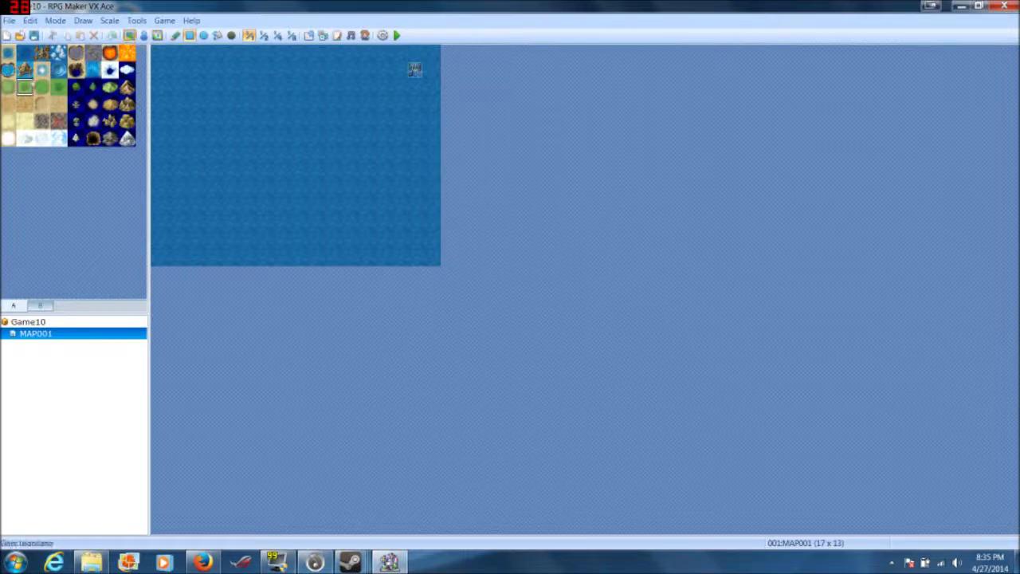
{"action": "left_click", "coordinate": [162, 54]}
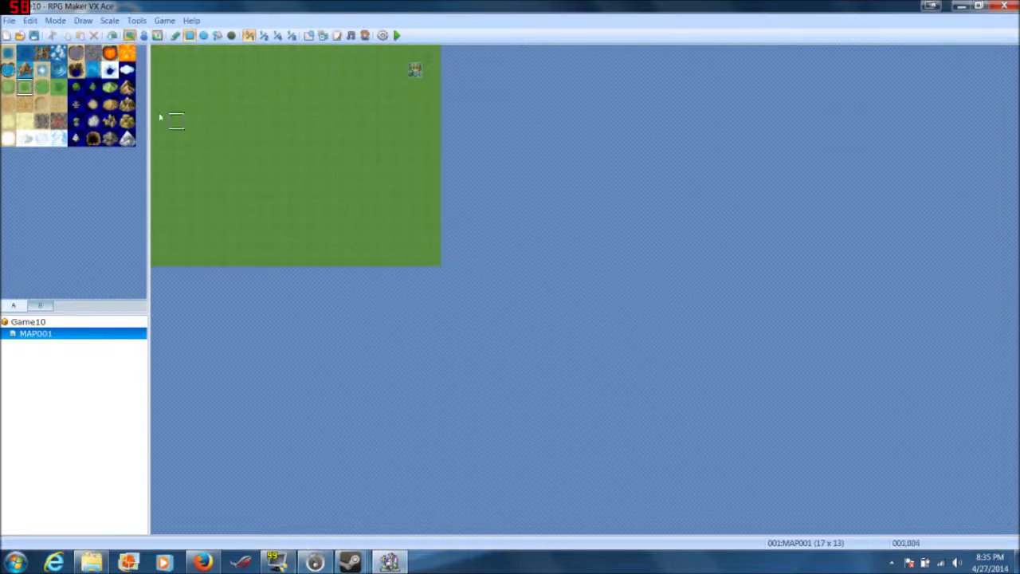
{"action": "left_click", "coordinate": [127, 86]}
{"action": "mouse_move", "coordinate": [243, 86]}
{"action": "left_mouse_down"}
{"action": "mouse_move", "coordinate": [307, 209]}
{"action": "mouse_move", "coordinate": [312, 190]}
{"action": "left_mouse_up"}
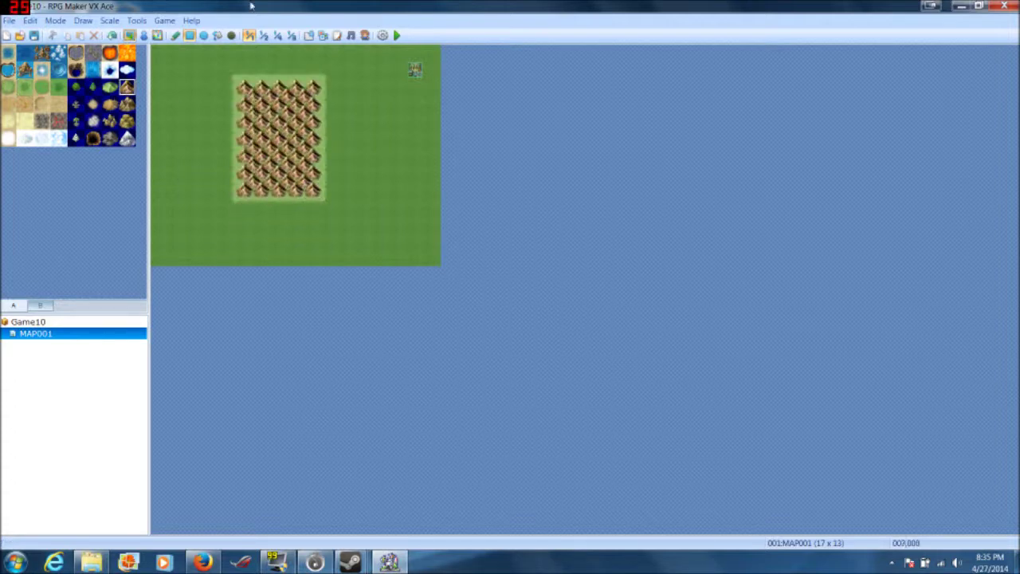
- Save the map changes to Game10 and start a new game in a playtest
{"action": "left_click", "coordinate": [395, 35]}
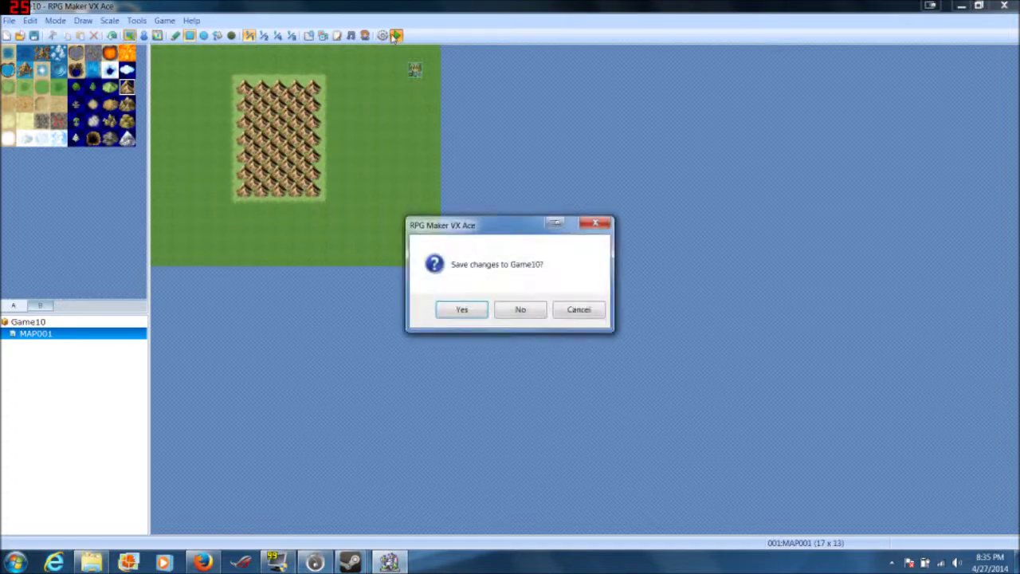
{"action": "left_click", "coordinate": [454, 311]}
{"action": "key", "text": "Return"}
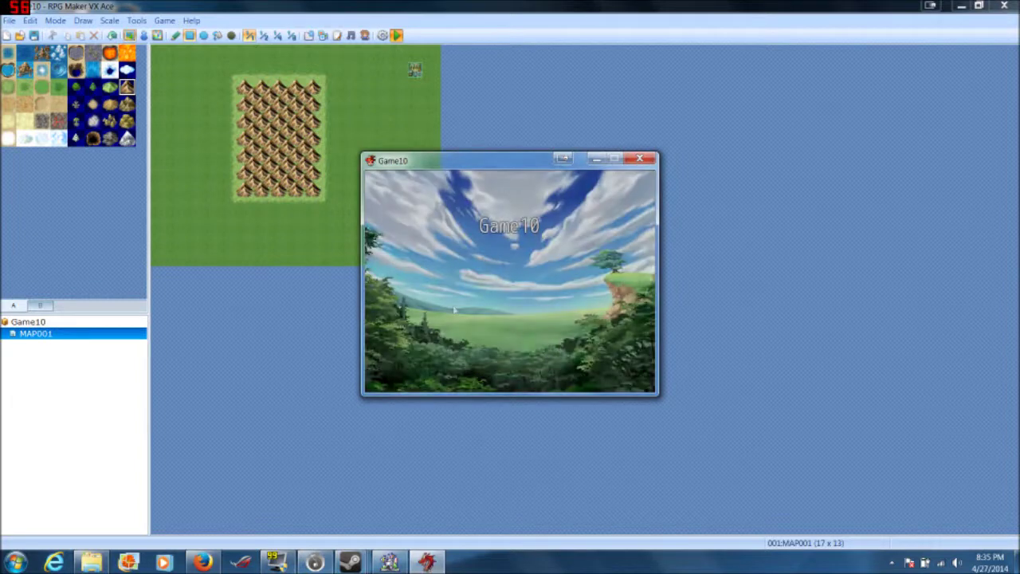
- Walk the character down, around and along the mountain block to test movement on the new terrain
{"action": "key", "text": "Down"}
{"action": "key", "text": "Down"}
{"action": "key", "text": "Down"}
{"action": "key", "text": "Down"}
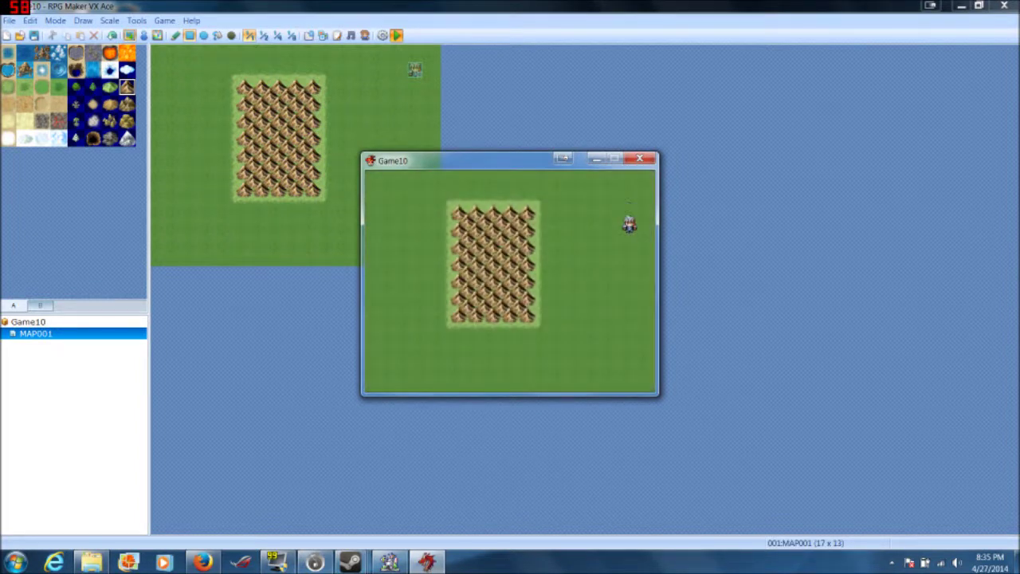
{"action": "key", "text": "Down"}
{"action": "key", "text": "Down"}
{"action": "key", "text": "Down"}
{"action": "key", "text": "Down"}
{"action": "key", "text": "Down"}
{"action": "key", "text": "Left"}
{"action": "key", "text": "Left"}
{"action": "key", "text": "Up"}
{"action": "key", "text": "Up"}
{"action": "key", "text": "Right"}
{"action": "key", "text": "Right"}
{"action": "key", "text": "Up"}
{"action": "key", "text": "Left"}
{"action": "key", "text": "Left"}
{"action": "key", "text": "Left"}
{"action": "key", "text": "Down"}
{"action": "key", "text": "Down"}
{"action": "key", "text": "Left"}
{"action": "key", "text": "Left"}
{"action": "key", "text": "Left"}
{"action": "key", "text": "Left"}
{"action": "key", "text": "Left"}
{"action": "key", "text": "Left"}
{"action": "key", "text": "Left"}
{"action": "key", "text": "Left"}
{"action": "key", "text": "Left"}
{"action": "key", "text": "Left"}
{"action": "key", "text": "Right"}
{"action": "key", "text": "Right"}
{"action": "key", "text": "Right"}
{"action": "key", "text": "Right"}
{"action": "key", "text": "Right"}
{"action": "key", "text": "Right"}
{"action": "key", "text": "Right"}
{"action": "key", "text": "Left"}
{"action": "key", "text": "Left"}
{"action": "key", "text": "Left"}
{"action": "key", "text": "Right"}
- Look through the playtest's in-game command list down to Game End, open that entry and return to the map
{"action": "key", "text": "Escape"}
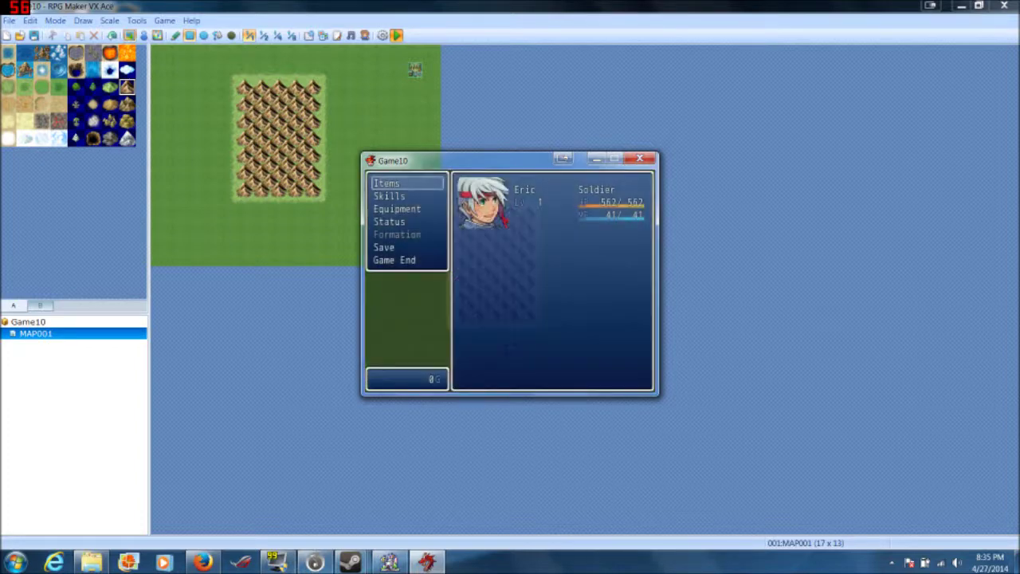
{"action": "key", "text": "Down"}
{"action": "key", "text": "Down"}
{"action": "key", "text": "Down"}
{"action": "key", "text": "Down"}
{"action": "key", "text": "Down"}
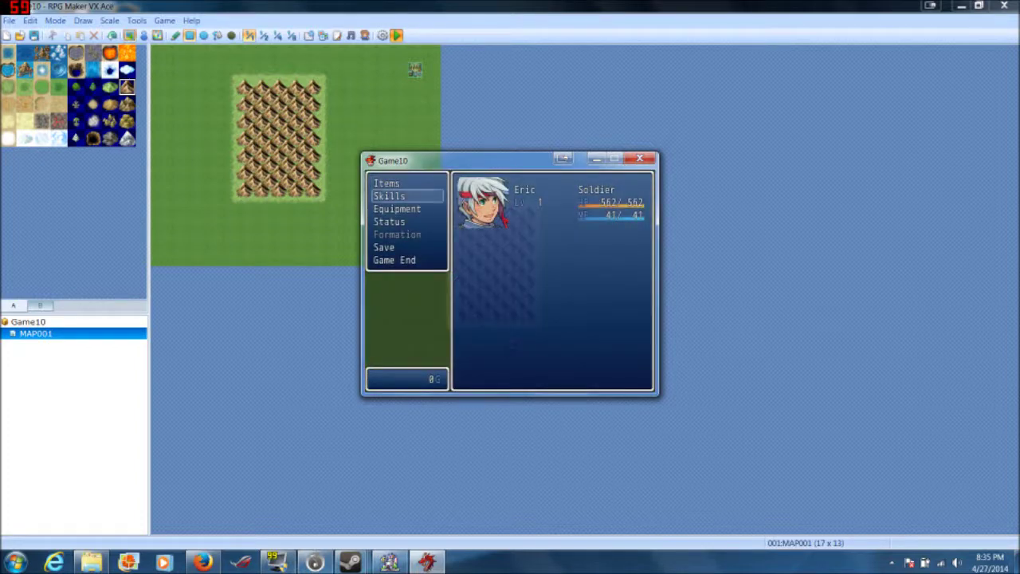
{"action": "key", "text": "Down"}
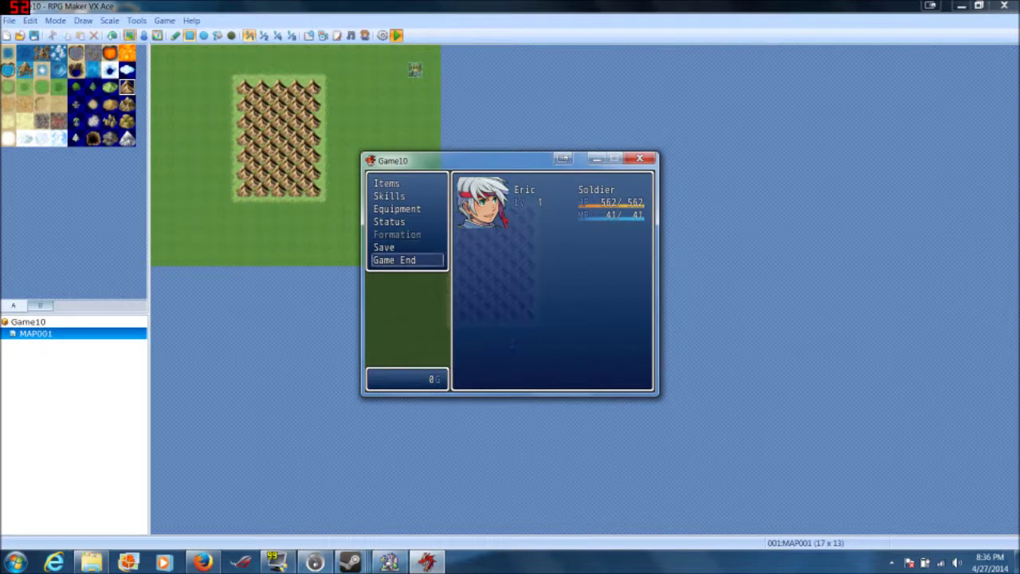
{"action": "key", "text": "Return"}
{"action": "key", "text": "Escape"}
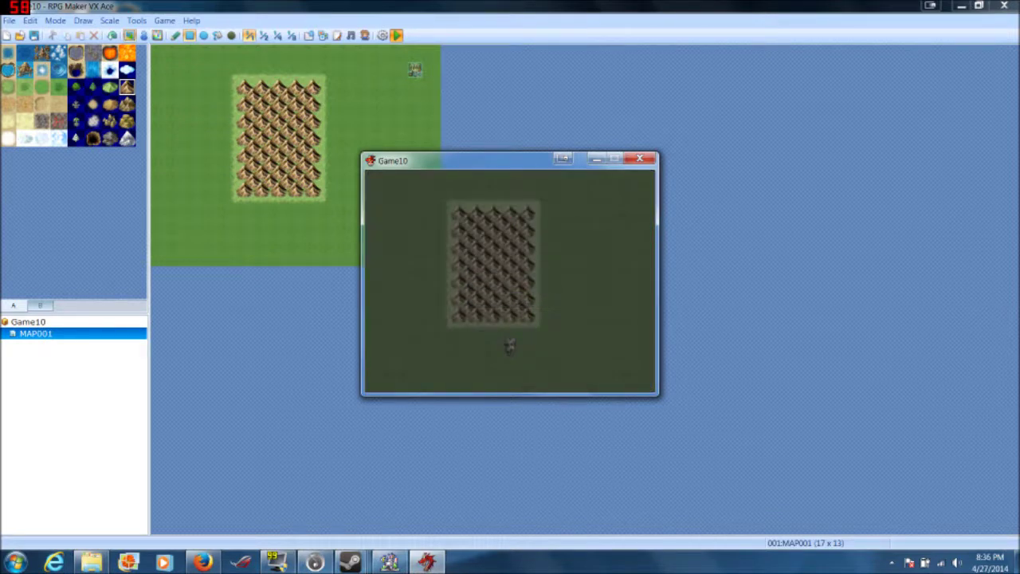
{"action": "key", "text": "Escape"}
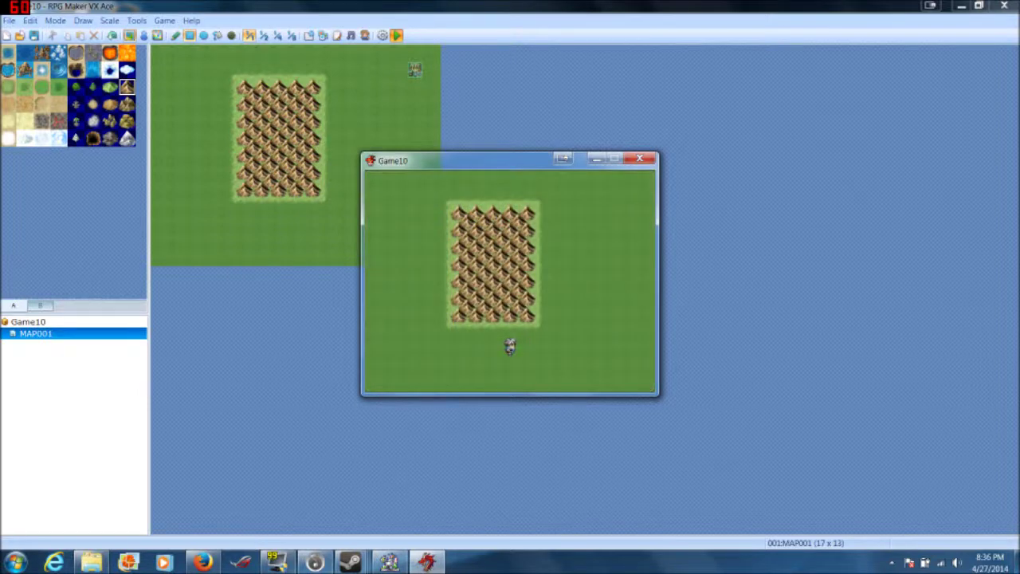
- Walk the character up along the mountain block's right side to its top, and close the playtest window
{"action": "key", "text": "Up"}
{"action": "key", "text": "Right"}
{"action": "key", "text": "Right"}
{"action": "key", "text": "Up"}
{"action": "key", "text": "Up"}
{"action": "key", "text": "Up"}
{"action": "key", "text": "Up"}
{"action": "key", "text": "Up"}
{"action": "key", "text": "Up"}
{"action": "key", "text": "Up"}
{"action": "key", "text": "Up"}
{"action": "key", "text": "Left"}
{"action": "left_click", "coordinate": [638, 160]}
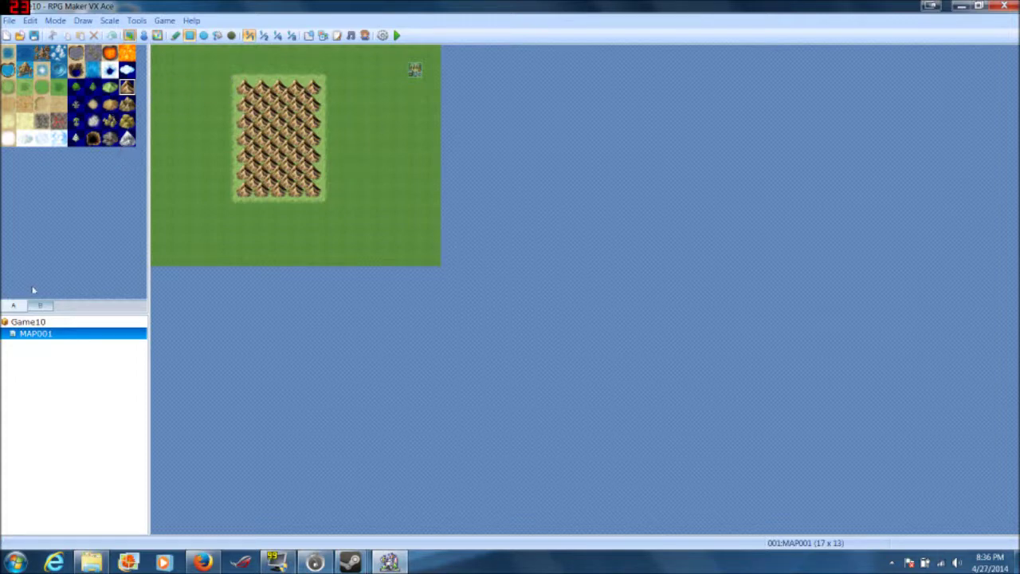
- Draw two one-tile-high strips of red rocky ground, about 11 tiles long, below the mountain block
{"action": "left_click", "coordinate": [40, 305]}
{"action": "left_click", "coordinate": [20, 308]}
{"action": "left_click", "coordinate": [38, 307]}
{"action": "left_click", "coordinate": [20, 309]}
{"action": "left_click", "coordinate": [38, 307]}
{"action": "left_click", "coordinate": [19, 308]}
{"action": "left_click", "coordinate": [58, 121]}
{"action": "mouse_move", "coordinate": [175, 239]}
{"action": "left_mouse_down"}
{"action": "mouse_move", "coordinate": [288, 225]}
{"action": "mouse_move", "coordinate": [353, 244]}
{"action": "left_mouse_up"}
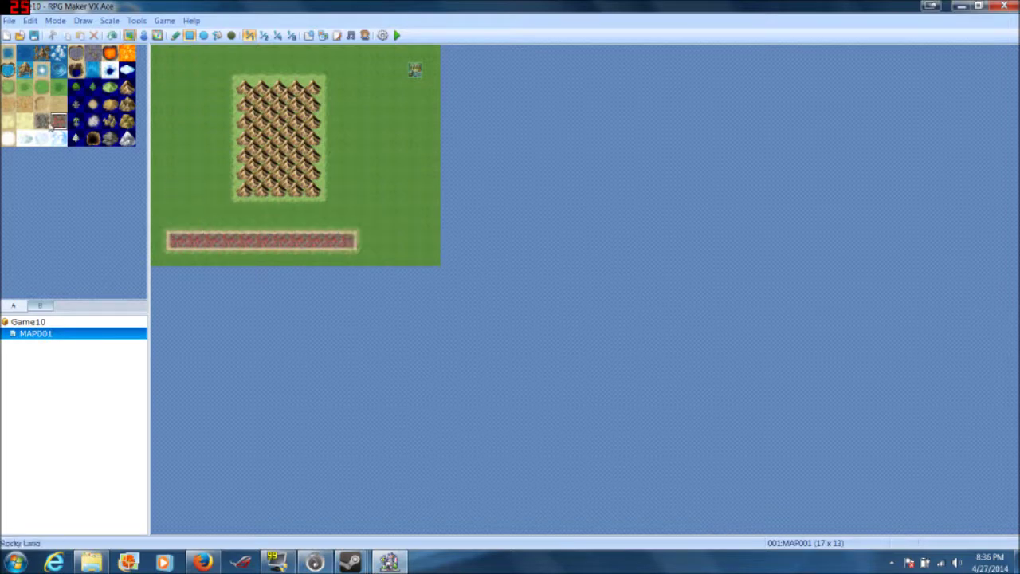
{"action": "left_click_drag", "start_coordinate": [181, 211], "coordinate": [349, 216]}
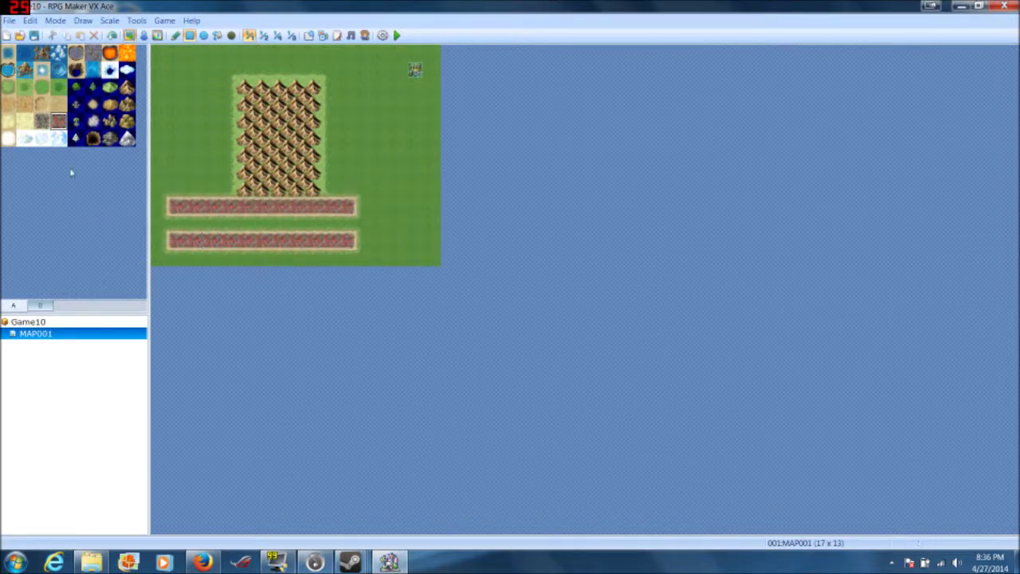
- Draw a water strip about 11 tiles long across the lower mountains and replace the upper rocky strip with water
{"action": "left_click", "coordinate": [61, 91]}
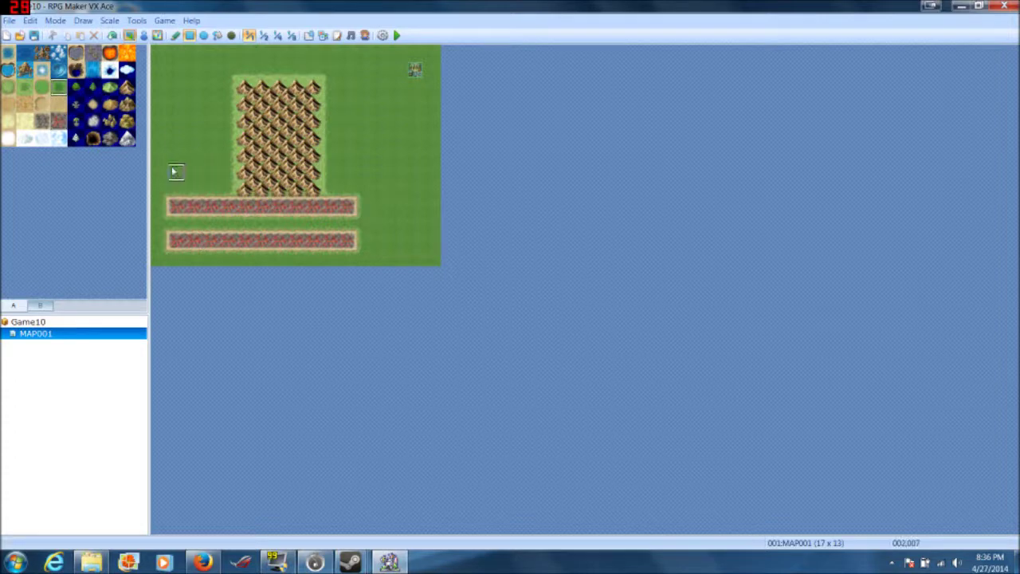
{"action": "left_click_drag", "start_coordinate": [185, 172], "coordinate": [350, 171]}
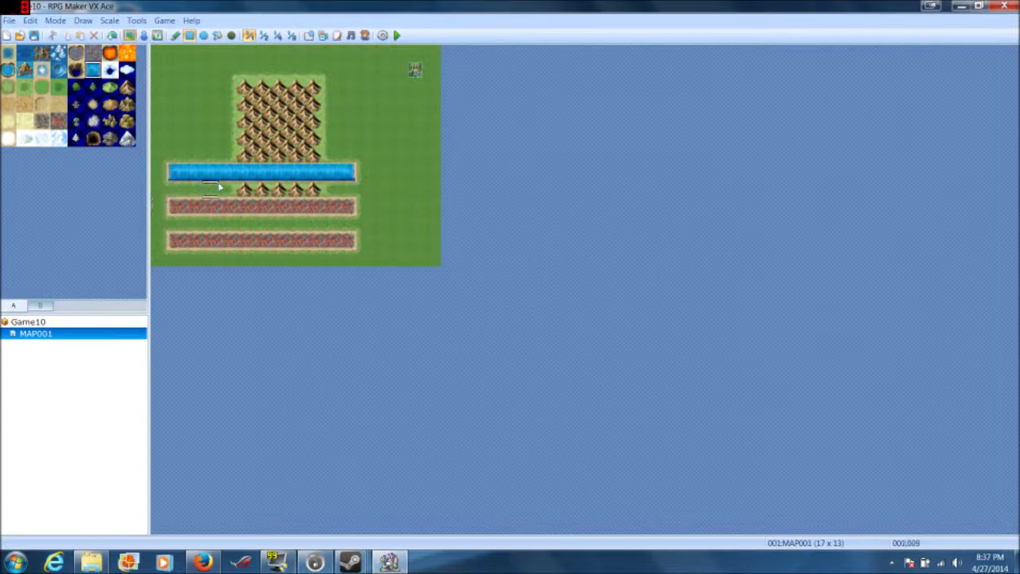
{"action": "left_click", "coordinate": [175, 240]}
{"action": "left_click", "coordinate": [175, 206]}
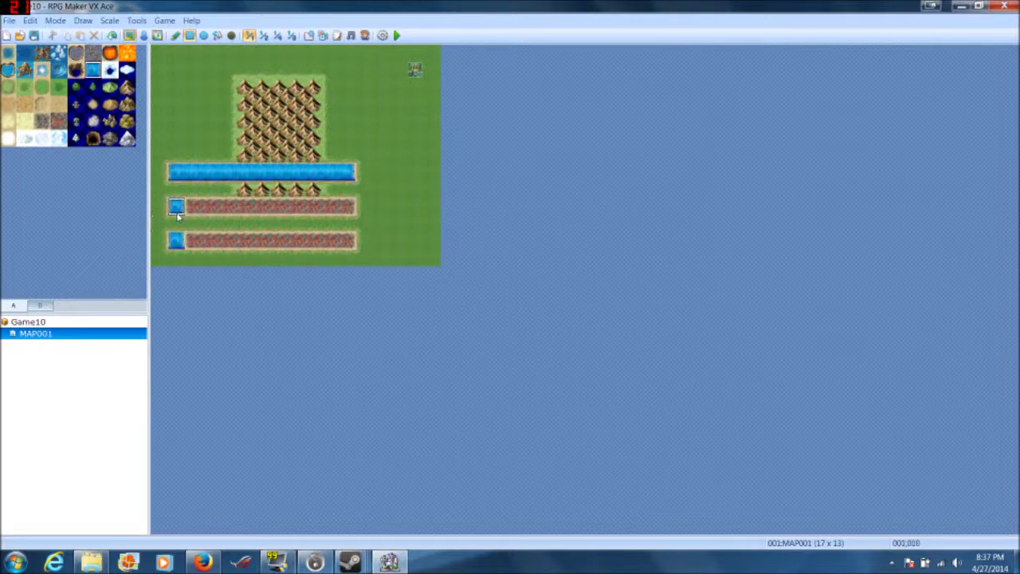
{"action": "left_click_drag", "start_coordinate": [179, 209], "coordinate": [344, 209]}
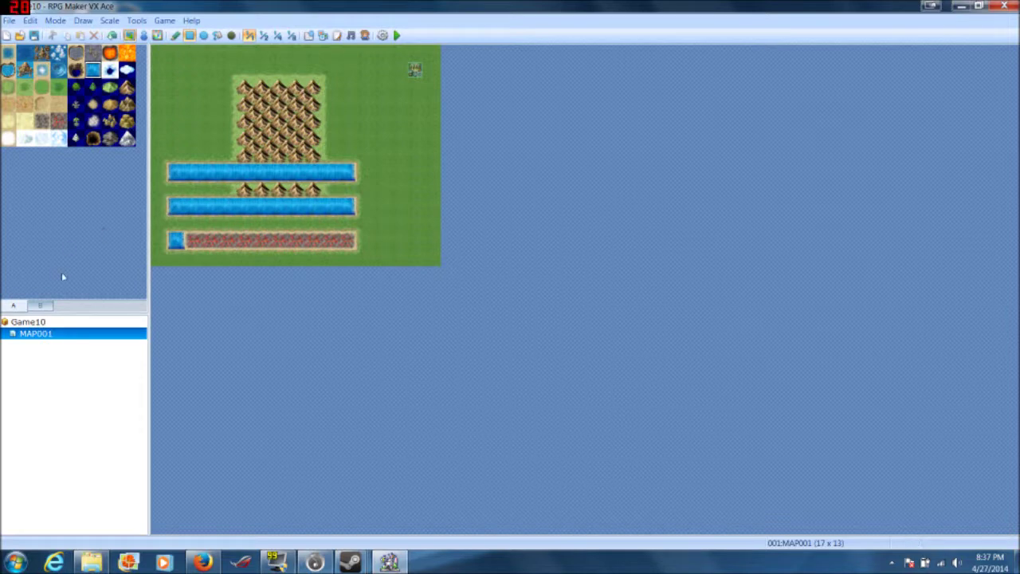
- Paint green forest tiles over parts of the remaining red rocky strip near the map's bottom edge
{"action": "left_click", "coordinate": [78, 92]}
{"action": "left_click", "coordinate": [213, 240]}
{"action": "mouse_move", "coordinate": [261, 241]}
{"action": "left_mouse_down"}
{"action": "mouse_move", "coordinate": [277, 242]}
{"action": "mouse_move", "coordinate": [171, 240]}
{"action": "left_mouse_up"}
{"action": "left_click", "coordinate": [333, 243]}
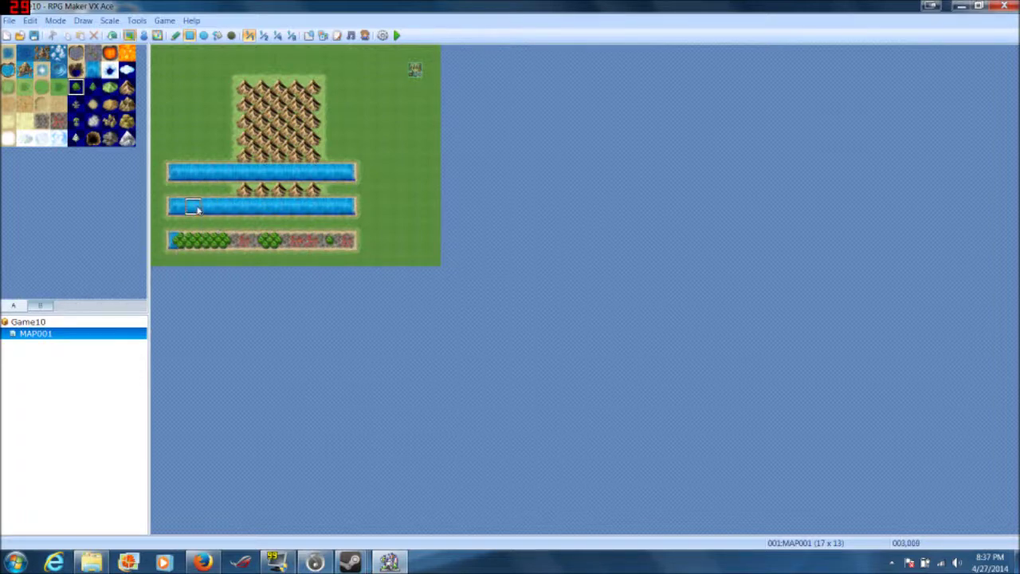
{"action": "left_click", "coordinate": [41, 104]}
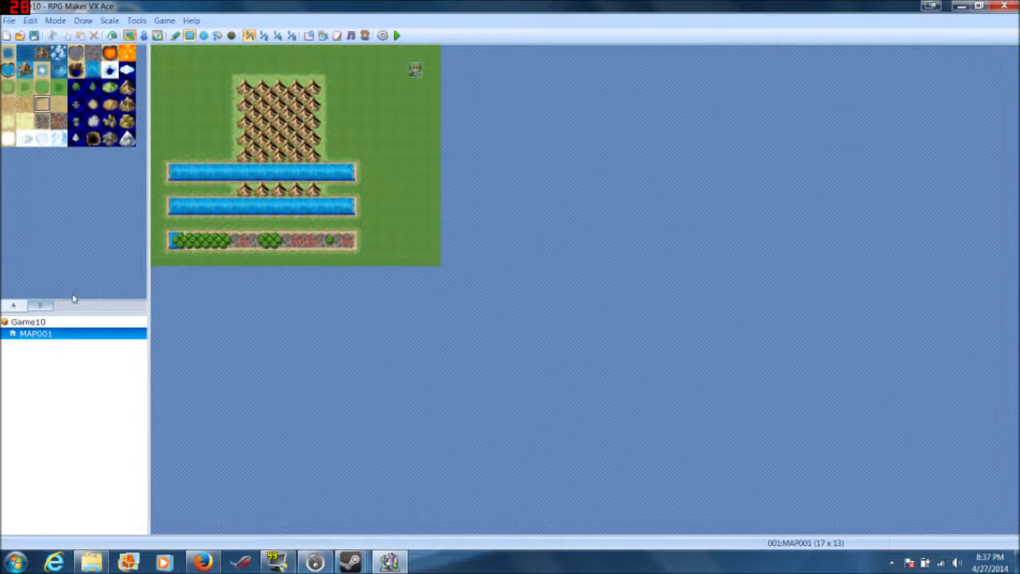
- Place copies of the 2 by 2 blue-roofed castle from tileset B around the mountains with the pencil tool
{"action": "left_click", "coordinate": [43, 308]}
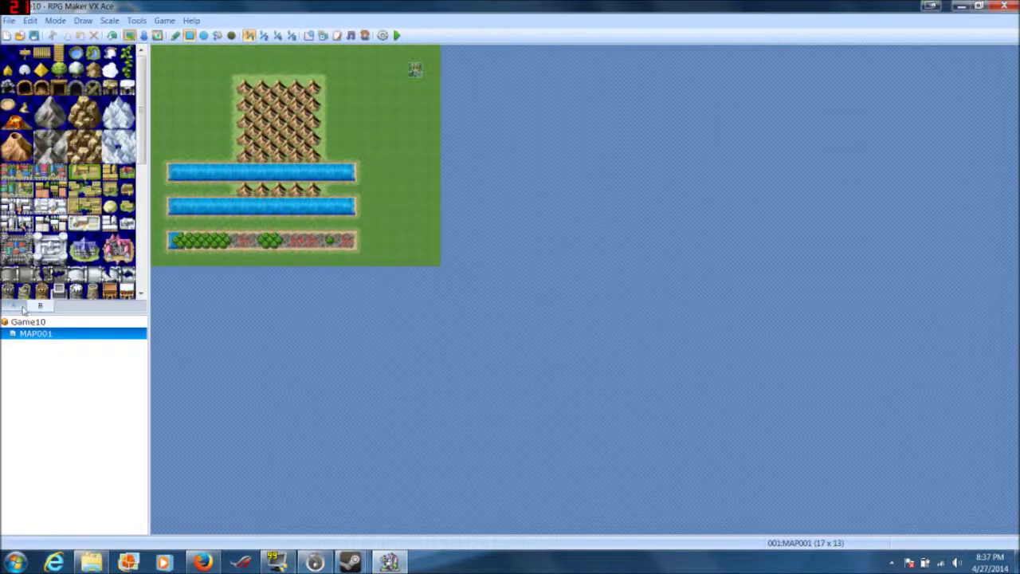
{"action": "scroll", "coordinate": [72, 207], "scroll_direction": "down", "scroll_amount": 2}
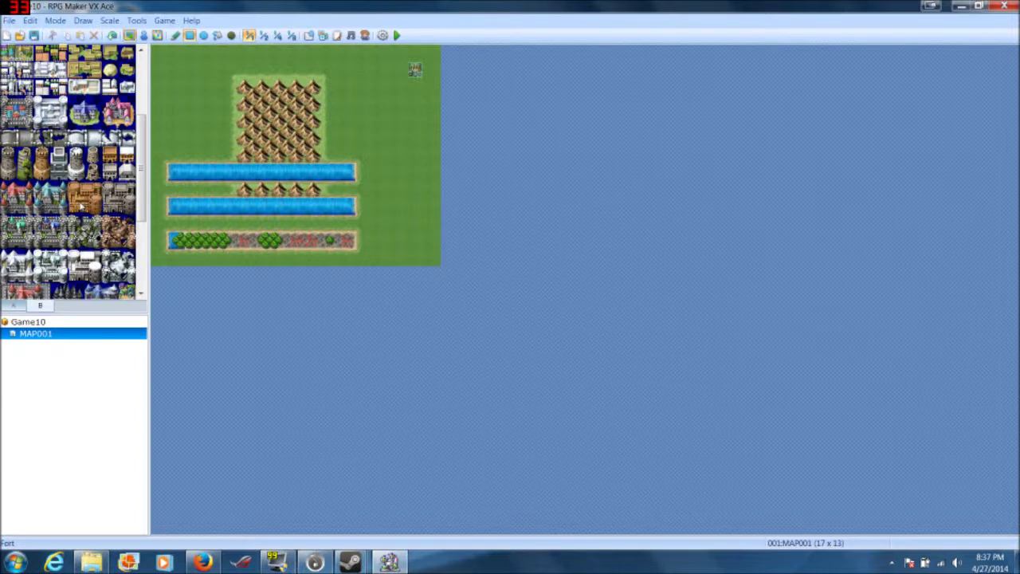
{"action": "left_click_drag", "start_coordinate": [74, 185], "coordinate": [96, 211]}
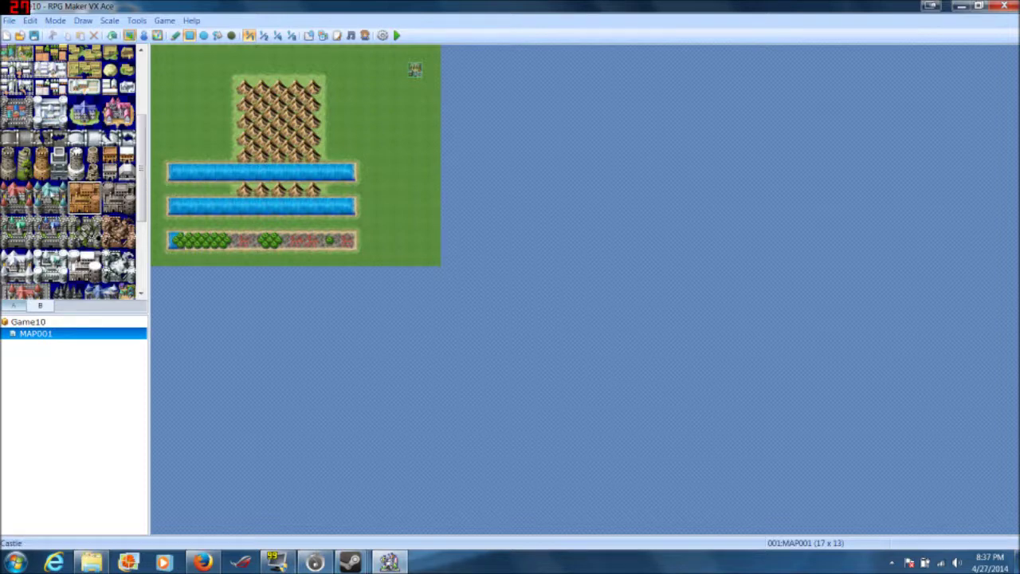
{"action": "left_click_drag", "start_coordinate": [44, 193], "coordinate": [60, 208]}
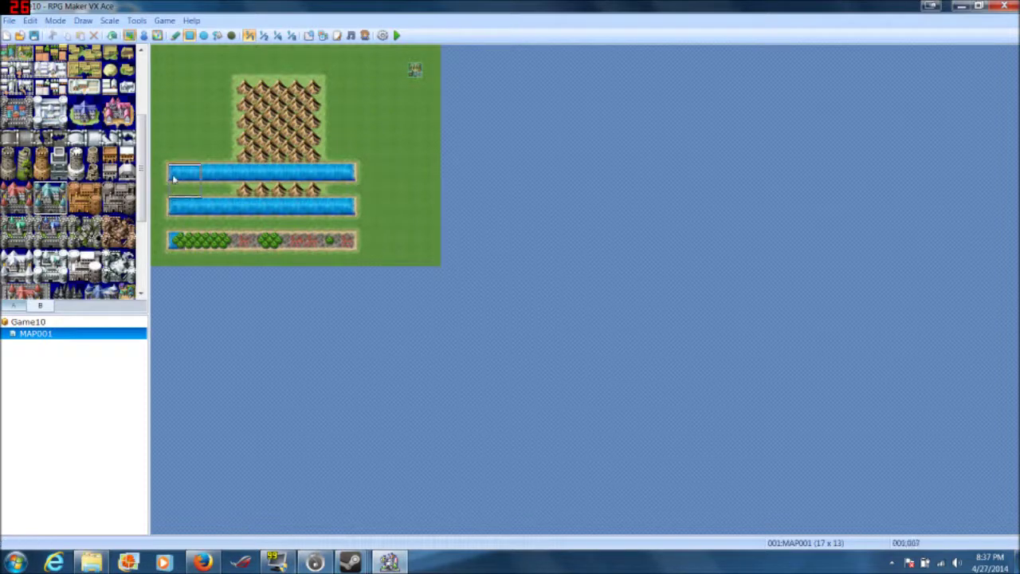
{"action": "left_click", "coordinate": [179, 40]}
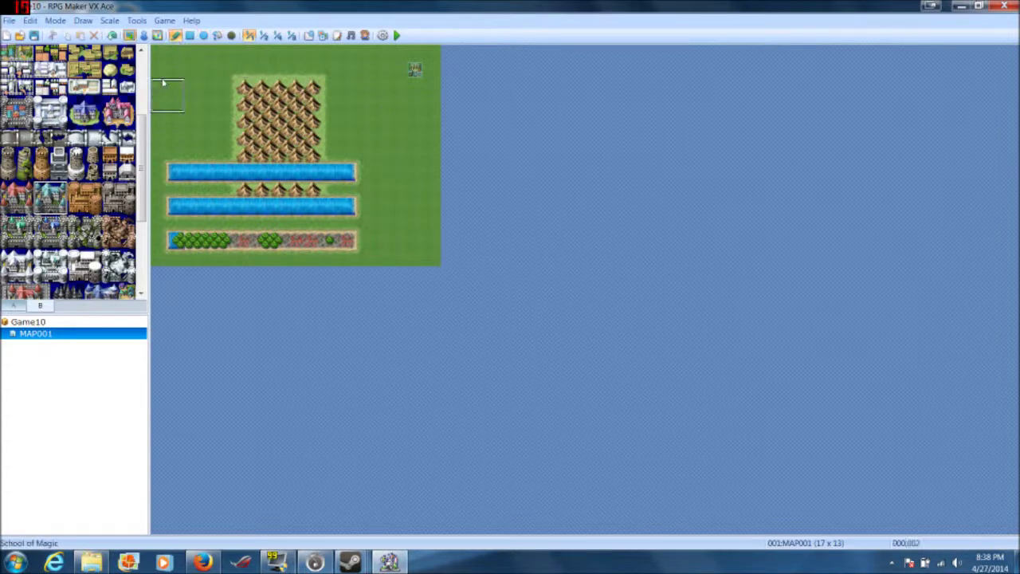
{"action": "left_click", "coordinate": [170, 77]}
{"action": "key", "text": "ctrl+z"}
{"action": "left_click", "coordinate": [165, 96]}
{"action": "left_click", "coordinate": [233, 92]}
{"action": "left_click", "coordinate": [318, 110]}
{"action": "left_click", "coordinate": [347, 139]}
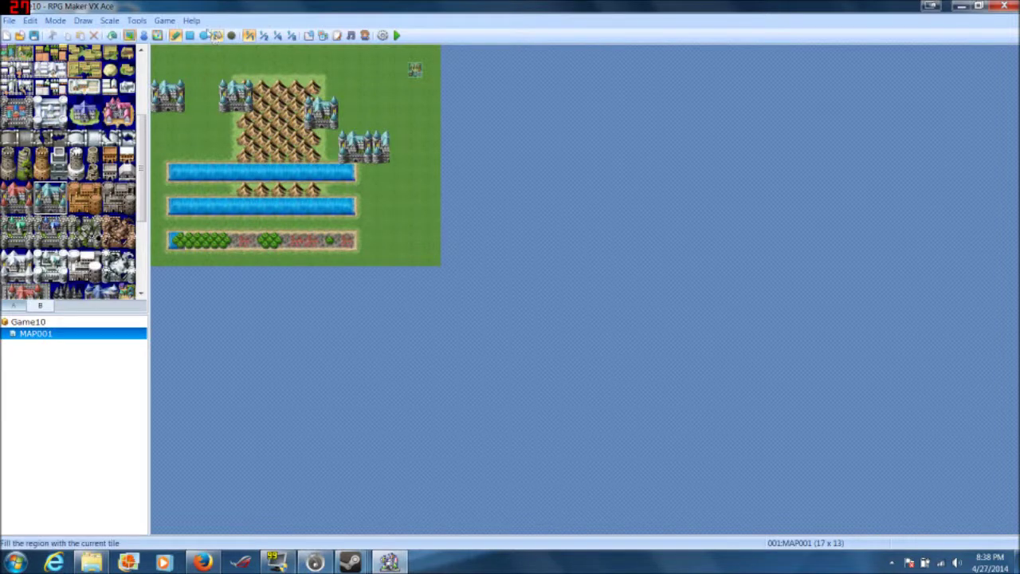
- Try the rectangle, ellipse, flood fill and other drawing tools with the castle tiles, undoing each result
{"action": "left_click", "coordinate": [190, 35]}
{"action": "left_click_drag", "start_coordinate": [160, 165], "coordinate": [431, 335]}
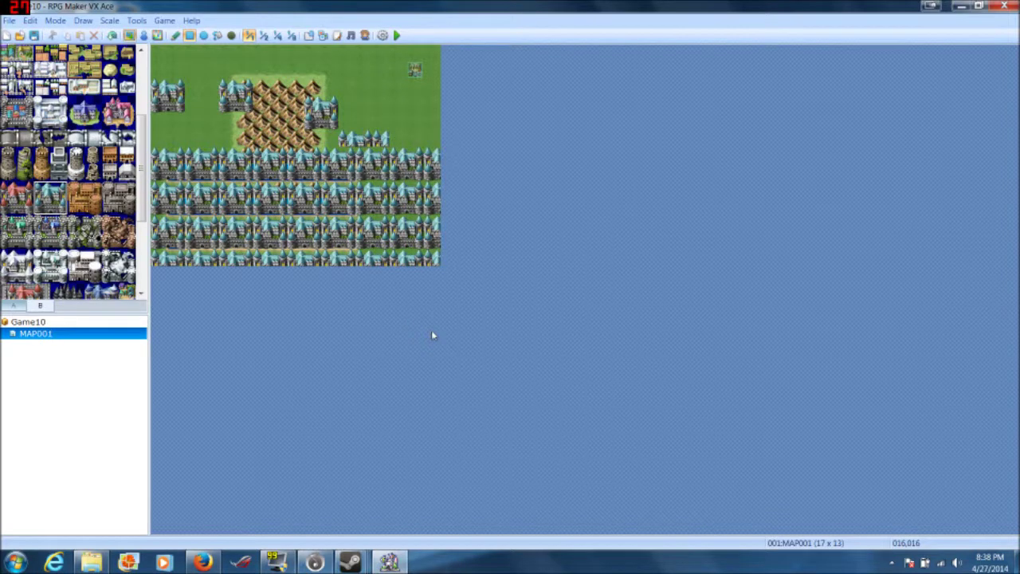
{"action": "key", "text": "ctrl+z"}
{"action": "left_click", "coordinate": [231, 35]}
{"action": "left_click_drag", "start_coordinate": [196, 169], "coordinate": [302, 266]}
{"action": "key", "text": "ctrl+z"}
{"action": "left_click", "coordinate": [203, 35]}
{"action": "left_click_drag", "start_coordinate": [174, 154], "coordinate": [343, 291]}
{"action": "key", "text": "ctrl+z"}
{"action": "left_click", "coordinate": [217, 35]}
{"action": "left_click", "coordinate": [199, 85]}
{"action": "key", "text": "ctrl+z"}
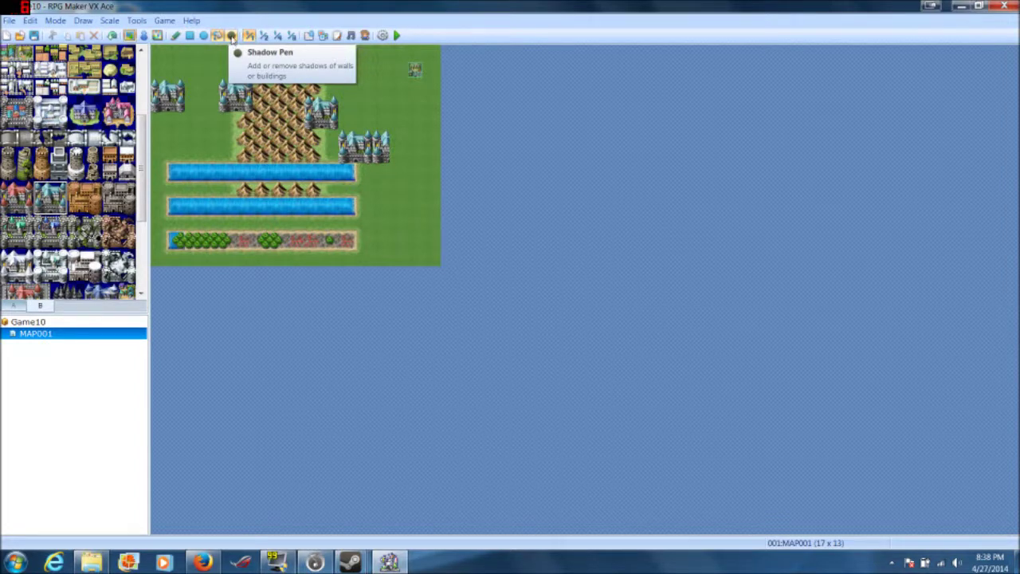
- Add a shadow beside the castle at the map's left edge with the Shadow Pen, and remove it again
{"action": "left_click", "coordinate": [231, 35]}
{"action": "left_click", "coordinate": [190, 94]}
{"action": "mouse_move", "coordinate": [185, 109]}
{"action": "left_mouse_down"}
{"action": "mouse_move", "coordinate": [190, 121]}
{"action": "mouse_move", "coordinate": [184, 112]}
{"action": "mouse_move", "coordinate": [191, 116]}
{"action": "mouse_move", "coordinate": [197, 97]}
{"action": "mouse_move", "coordinate": [190, 93]}
{"action": "mouse_move", "coordinate": [189, 110]}
{"action": "mouse_move", "coordinate": [188, 93]}
{"action": "left_mouse_up"}
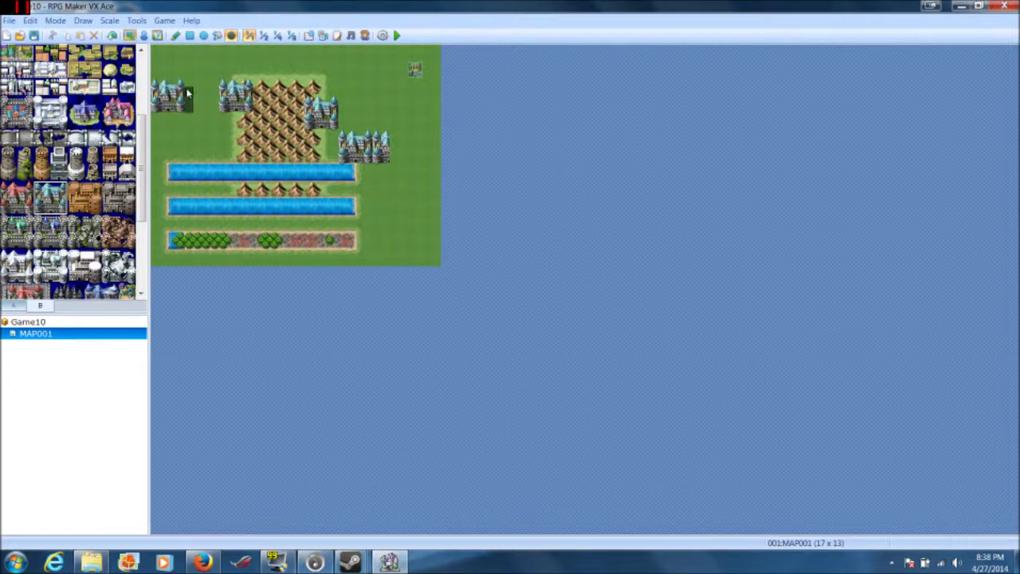
{"action": "left_click", "coordinate": [188, 93]}
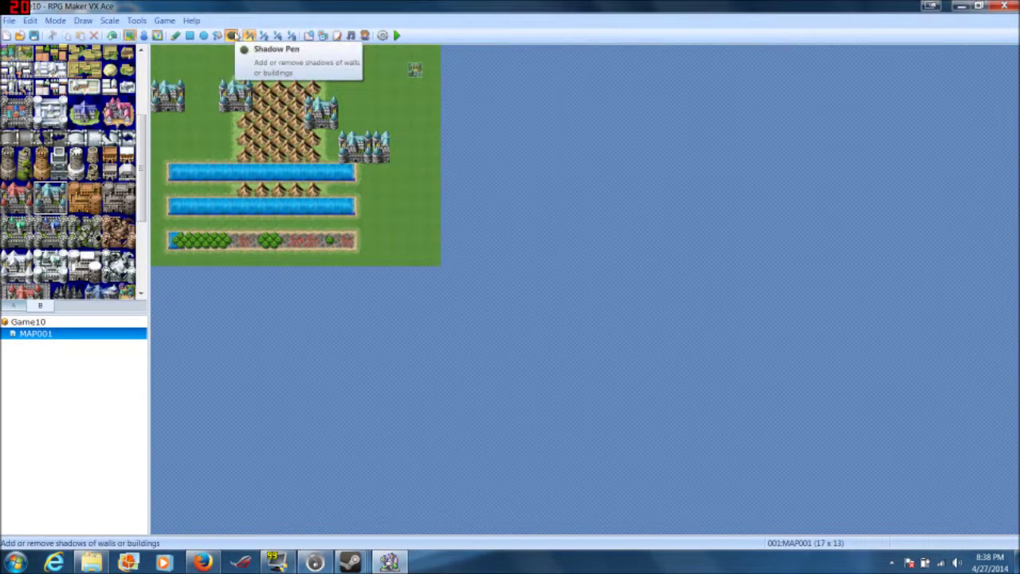
{"action": "left_click", "coordinate": [233, 36]}
- Cover the whole map with the light green grass tile from tileset A using the rectangle tool
{"action": "scroll", "coordinate": [48, 199], "scroll_direction": "up", "scroll_amount": 3}
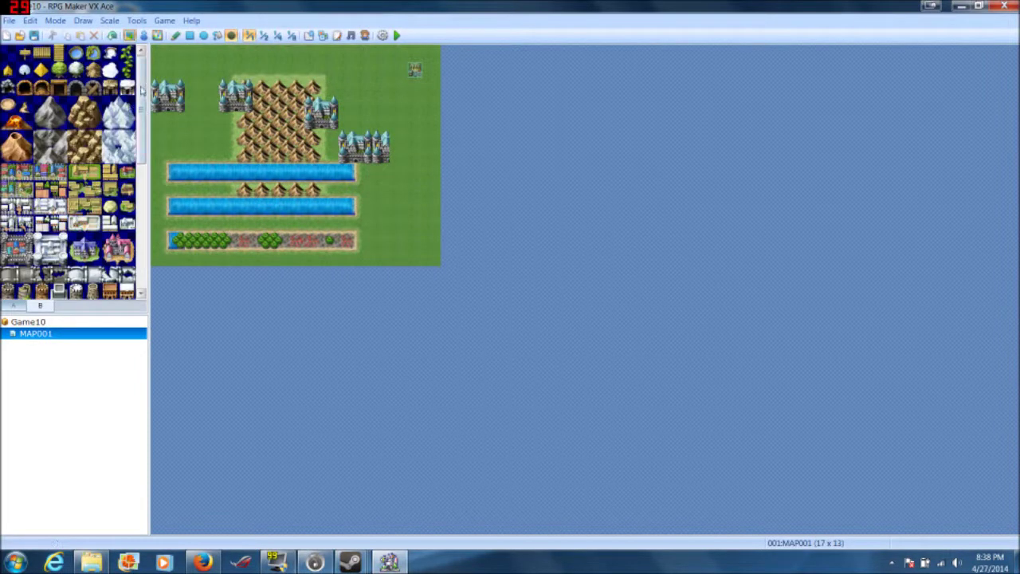
{"action": "left_click", "coordinate": [14, 305]}
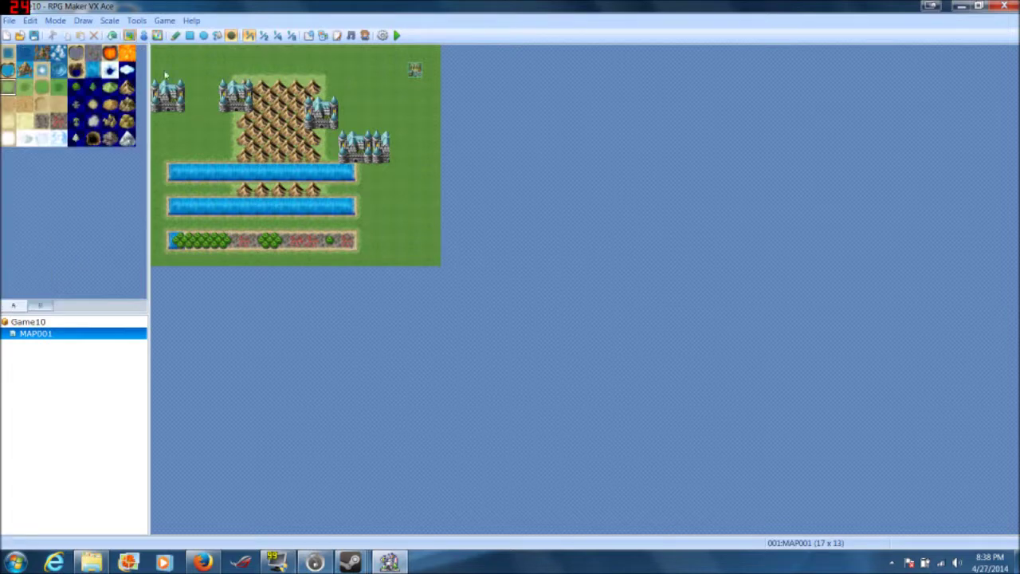
{"action": "left_click_drag", "start_coordinate": [163, 73], "coordinate": [255, 149]}
{"action": "key", "text": "ctrl+z"}
{"action": "left_click", "coordinate": [8, 87]}
{"action": "left_click", "coordinate": [189, 35]}
{"action": "left_click_drag", "start_coordinate": [159, 59], "coordinate": [508, 306]}
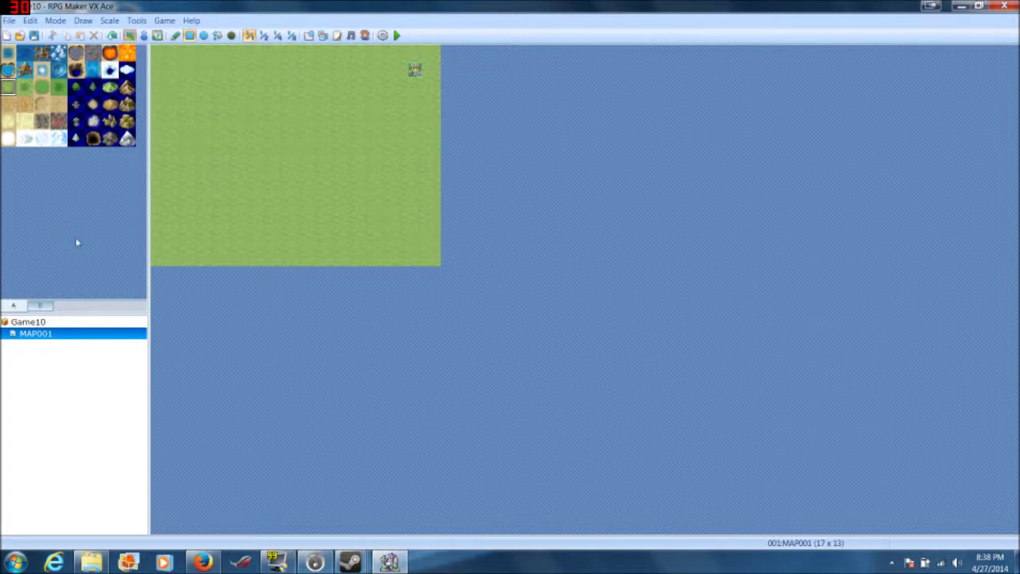
- Open the properties of MAP001 and set its tileset to 002:Exterior
{"action": "left_click", "coordinate": [41, 306]}
{"action": "mouse_move", "coordinate": [144, 142]}
{"action": "left_mouse_down"}
{"action": "mouse_move", "coordinate": [142, 252]}
{"action": "mouse_move", "coordinate": [142, 127]}
{"action": "left_mouse_up"}
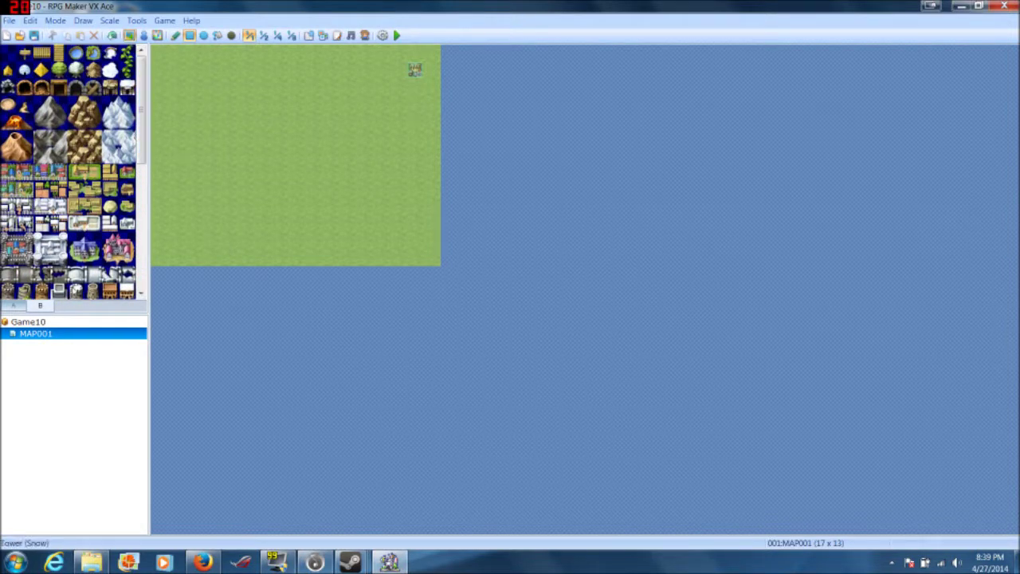
{"action": "right_click", "coordinate": [43, 335]}
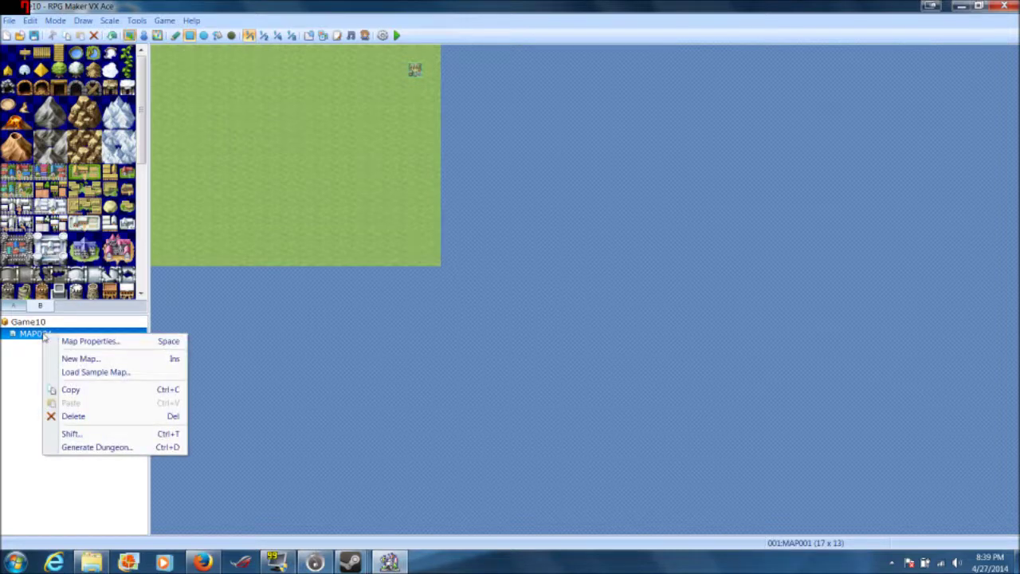
{"action": "left_click", "coordinate": [80, 341]}
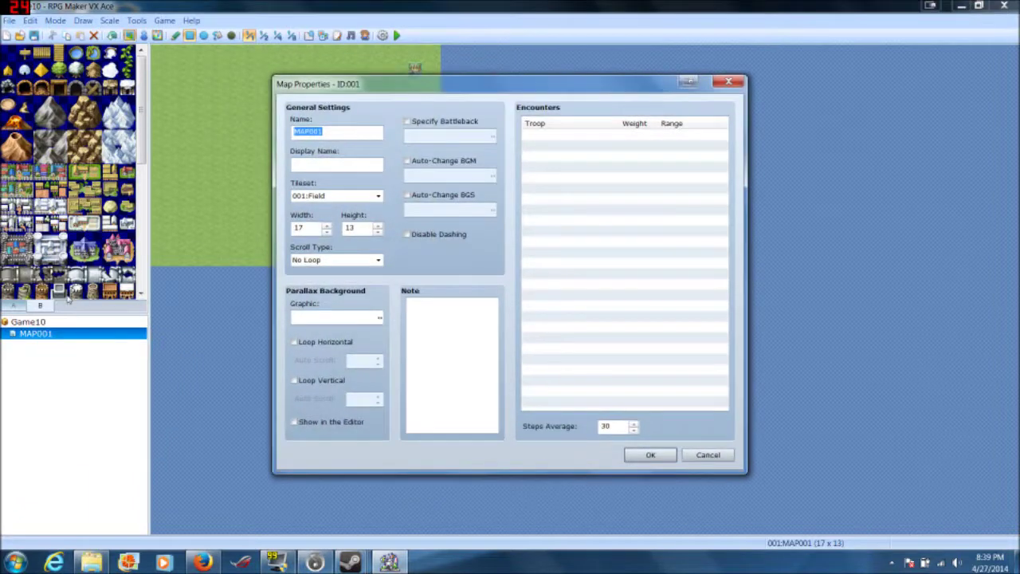
{"action": "left_click", "coordinate": [309, 196]}
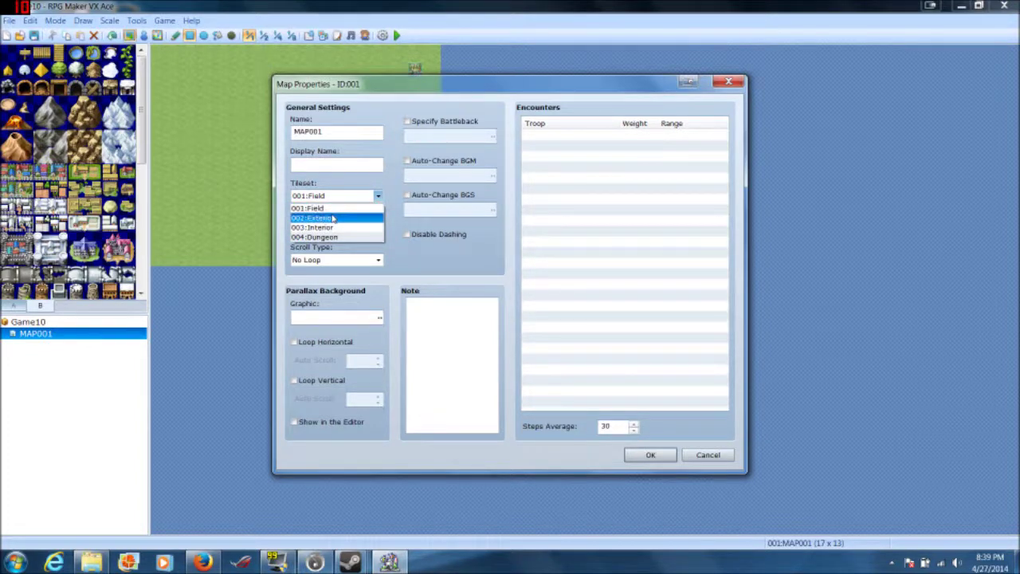
{"action": "left_click", "coordinate": [333, 217]}
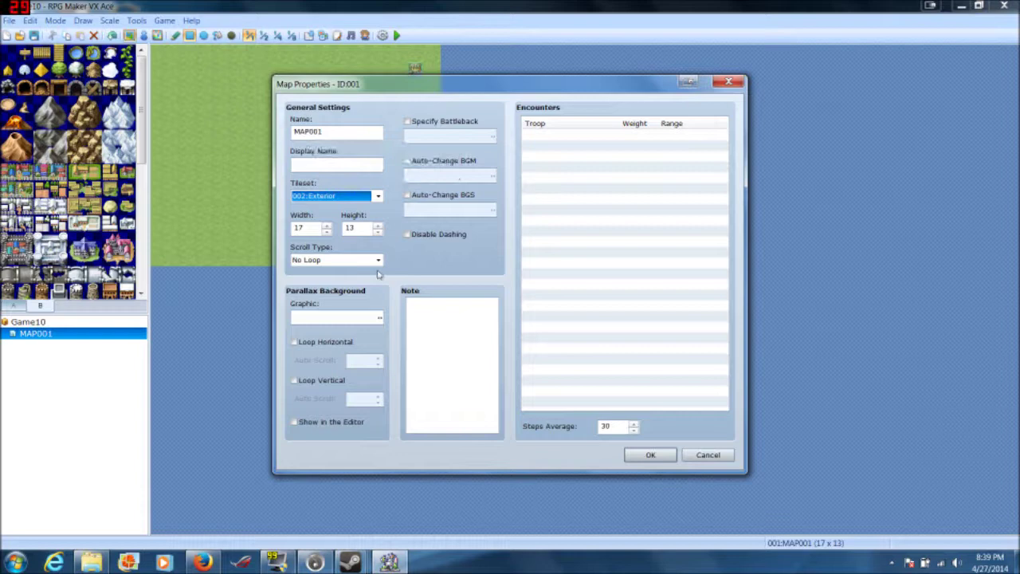
- Examine the map's scroll type options and the encounter troop settings without changing either
{"action": "left_click", "coordinate": [356, 263]}
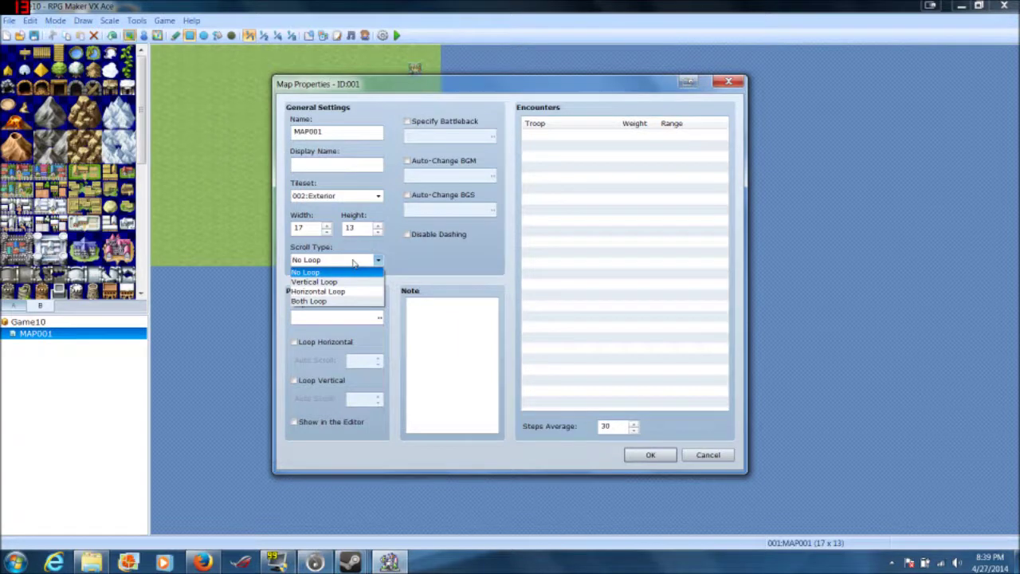
{"action": "left_click", "coordinate": [444, 327]}
{"action": "left_click", "coordinate": [597, 180]}
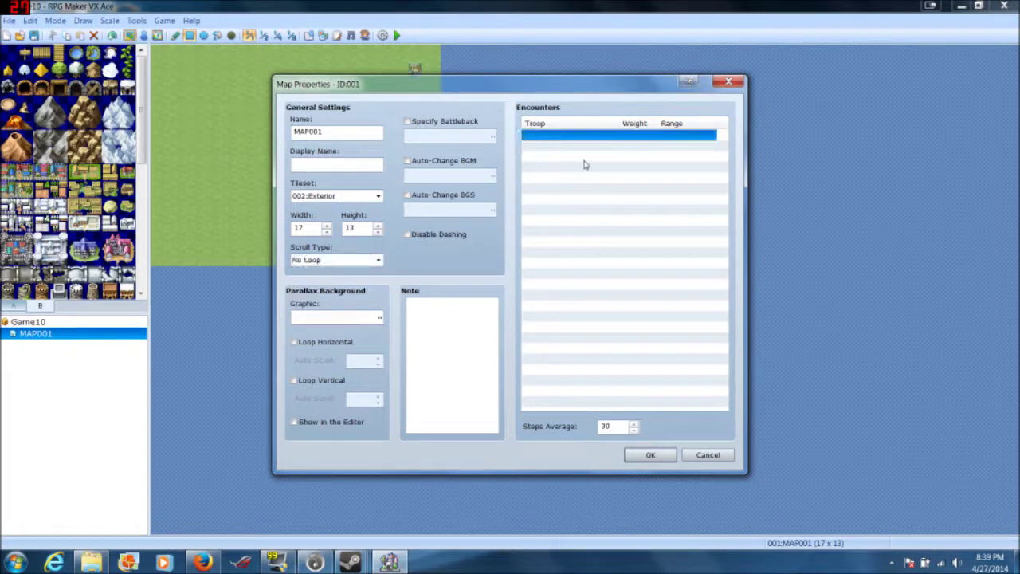
{"action": "double_click", "coordinate": [584, 165]}
{"action": "left_click", "coordinate": [607, 220]}
{"action": "left_click", "coordinate": [657, 271]}
{"action": "left_click", "coordinate": [677, 331]}
- Enable Auto-Change BGM for the map and browse the available BGM tracks without choosing one
{"action": "left_click", "coordinate": [441, 161]}
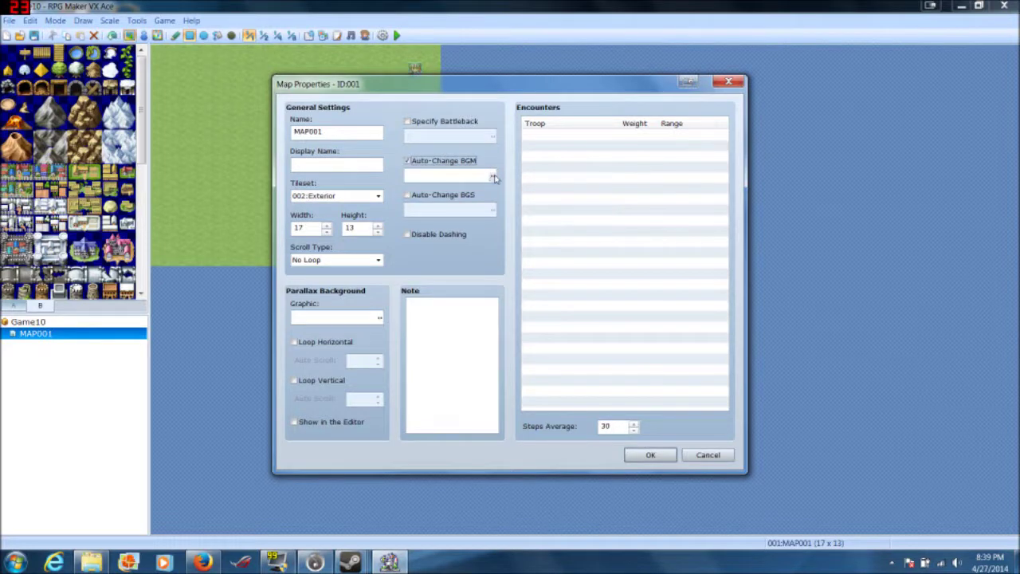
{"action": "left_click", "coordinate": [493, 178]}
{"action": "mouse_move", "coordinate": [566, 190]}
{"action": "left_mouse_down"}
{"action": "mouse_move", "coordinate": [553, 280]}
{"action": "mouse_move", "coordinate": [577, 197]}
{"action": "left_mouse_up"}
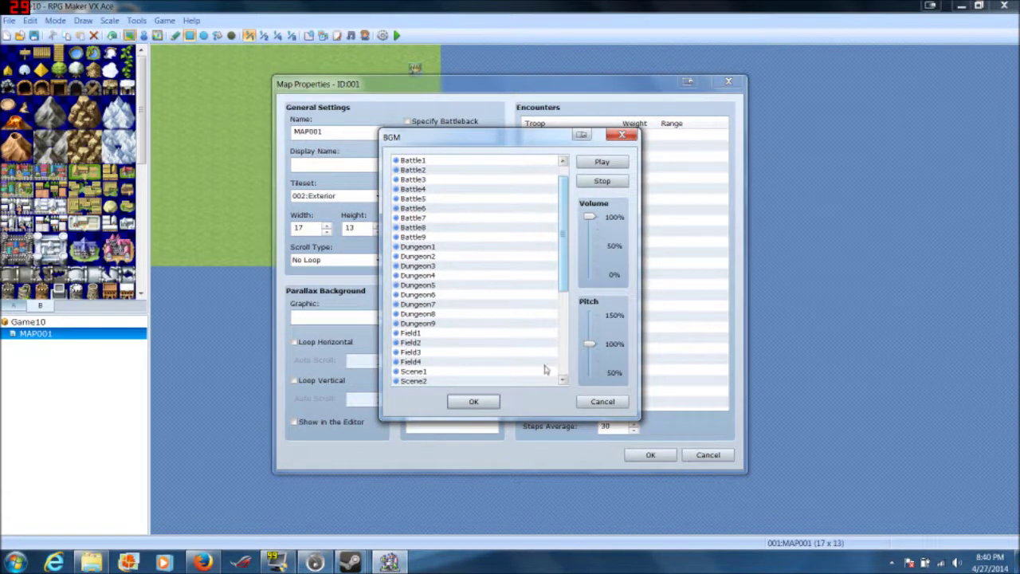
{"action": "left_click", "coordinate": [582, 400]}
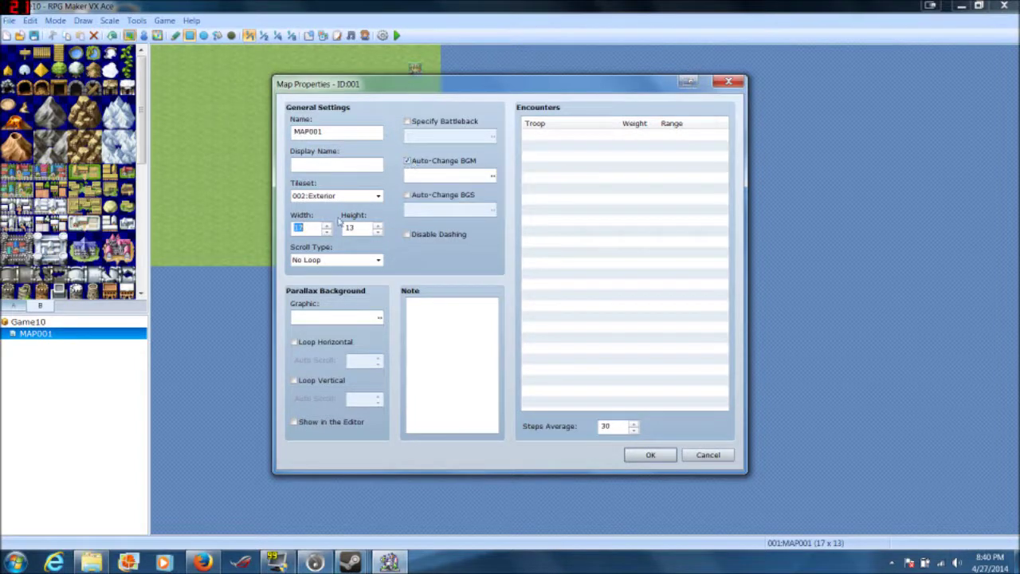
- Set the map's width and height to 50 tiles each and apply the map properties
{"action": "double_click", "coordinate": [300, 227]}
{"action": "type", "text": "5050"}
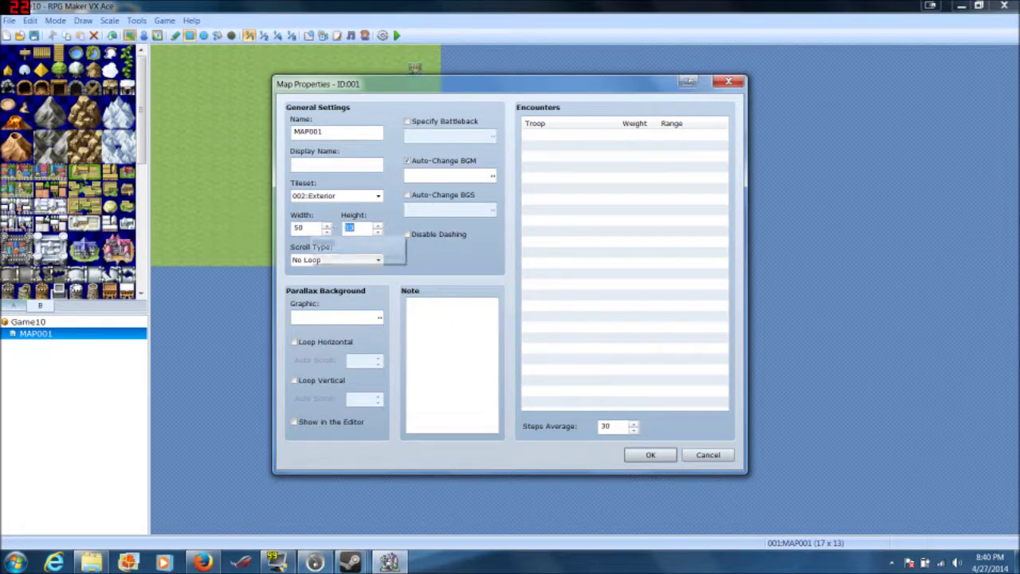
{"action": "left_click", "coordinate": [647, 457]}
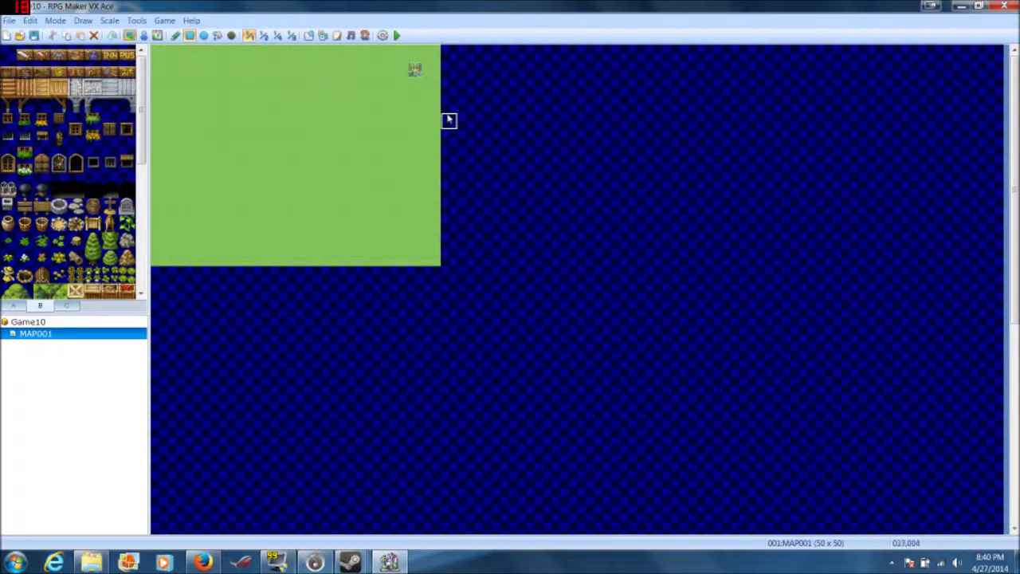
- Playtest the enlarged map, walk the character along the edge of the grass area, and close the game
{"action": "left_click", "coordinate": [397, 36]}
{"action": "left_click", "coordinate": [473, 312]}
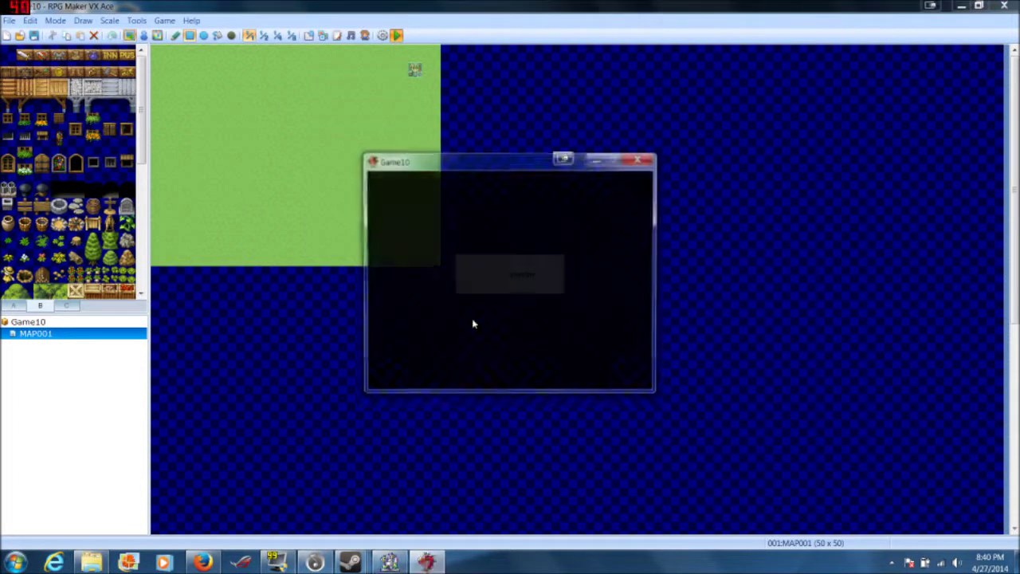
{"action": "key", "text": "Return"}
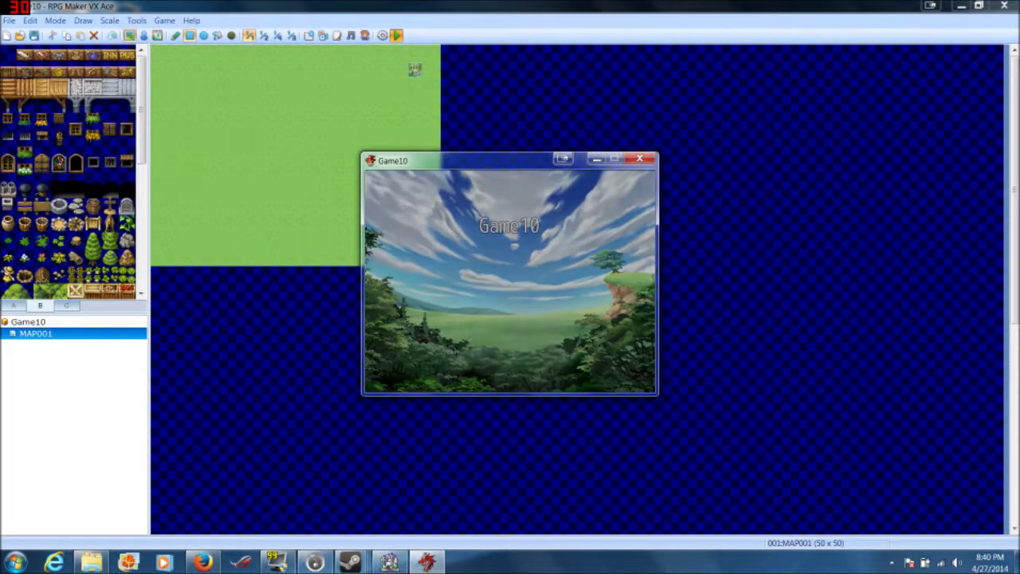
{"action": "key", "text": "Down"}
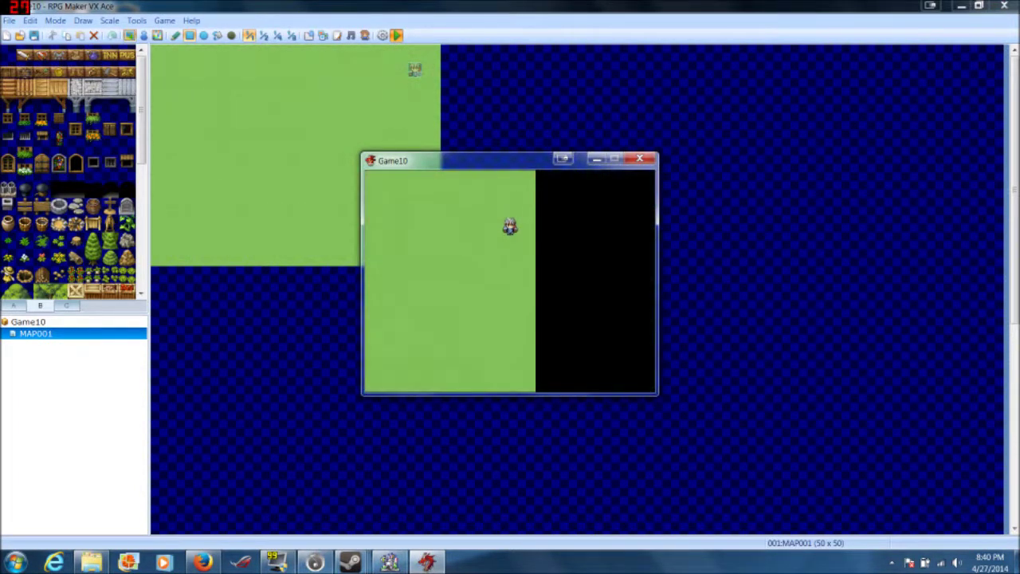
{"action": "key", "text": "Down"}
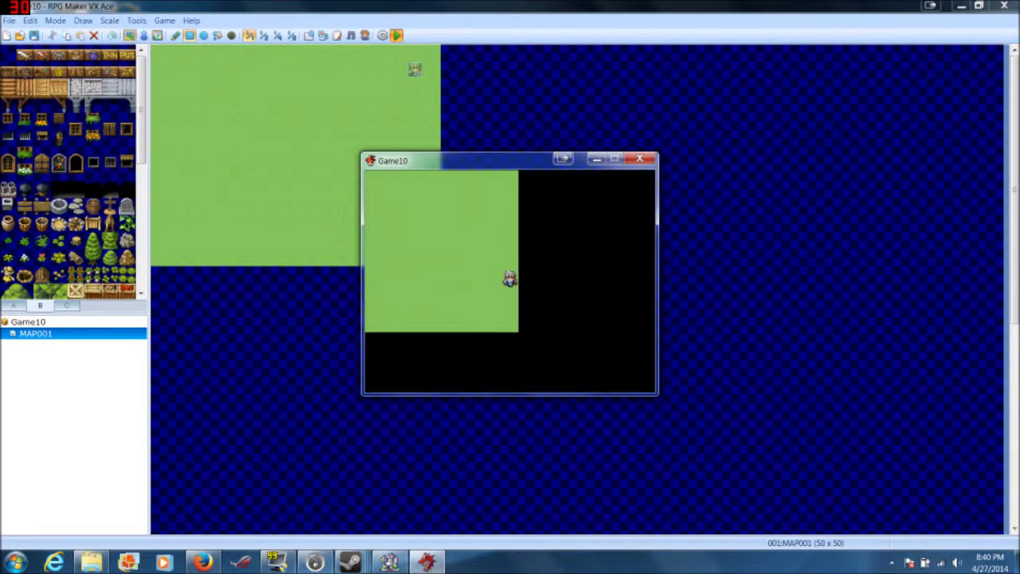
{"action": "key", "text": "Left"}
{"action": "key", "text": "Right"}
{"action": "key", "text": "Up"}
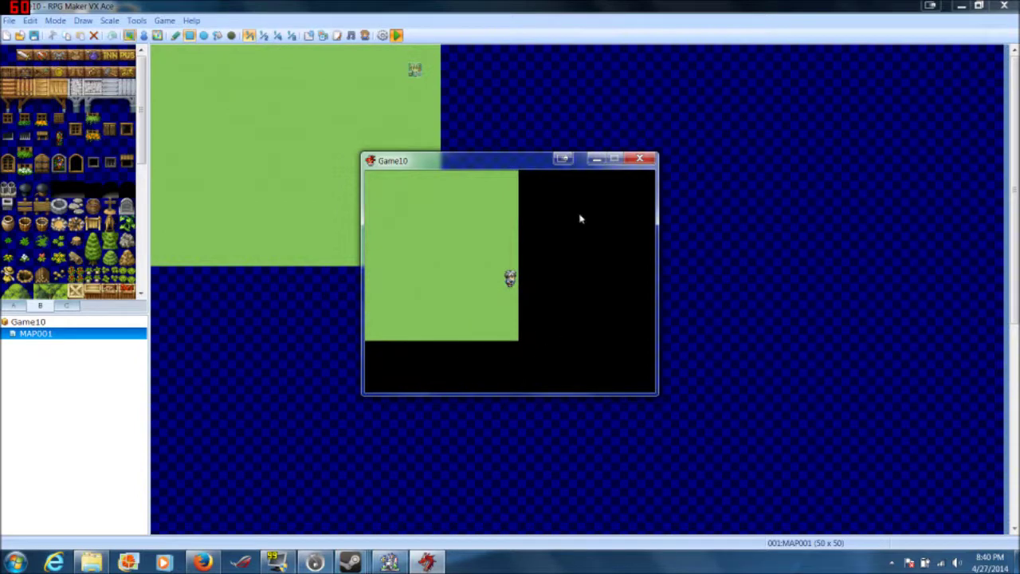
{"action": "left_click", "coordinate": [640, 160]}
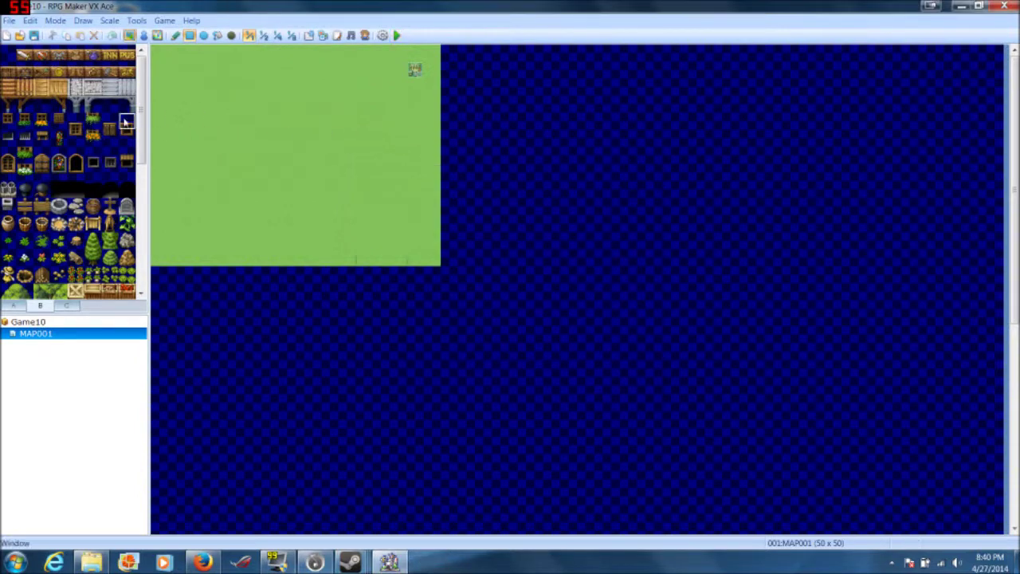
- Draw a vertical strip about 8 tiles long in the tan ground tile from tileset A, just east of the grass area
{"action": "scroll", "coordinate": [76, 191], "scroll_direction": "down", "scroll_amount": 3}
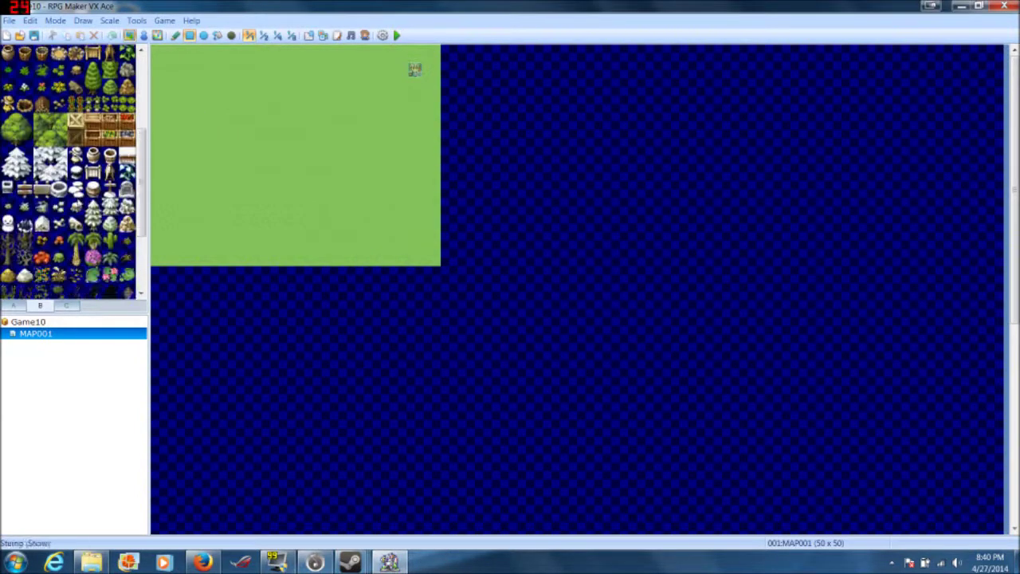
{"action": "left_click", "coordinate": [59, 172]}
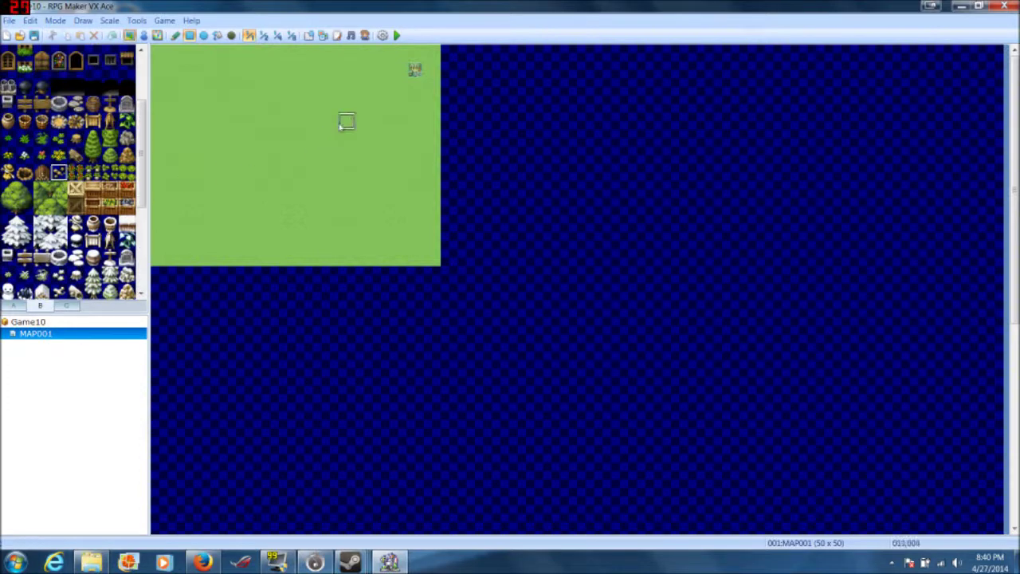
{"action": "left_click", "coordinate": [15, 305]}
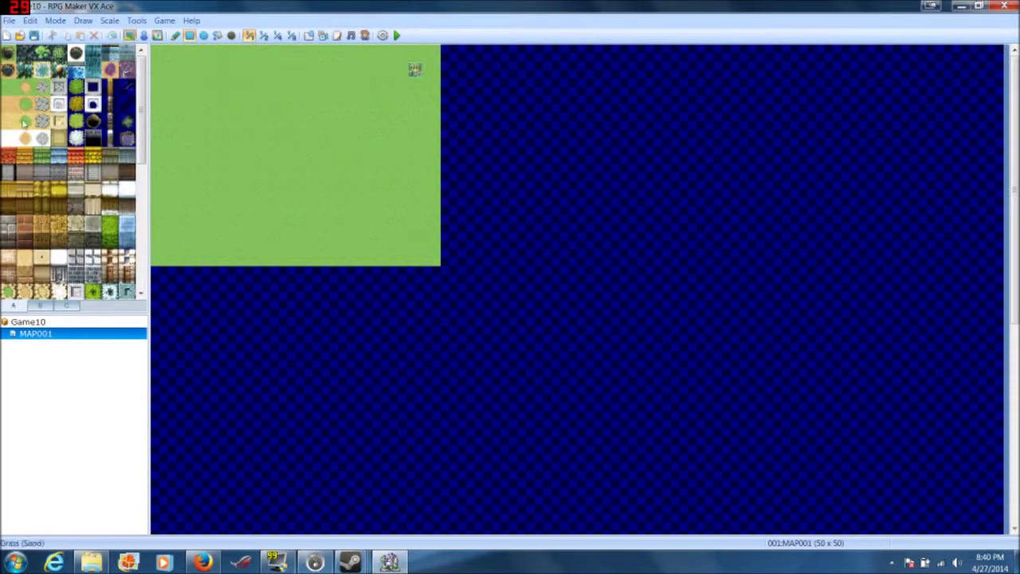
{"action": "mouse_move", "coordinate": [466, 154]}
{"action": "left_mouse_down"}
{"action": "mouse_move", "coordinate": [466, 275]}
{"action": "mouse_move", "coordinate": [472, 183]}
{"action": "left_mouse_up"}
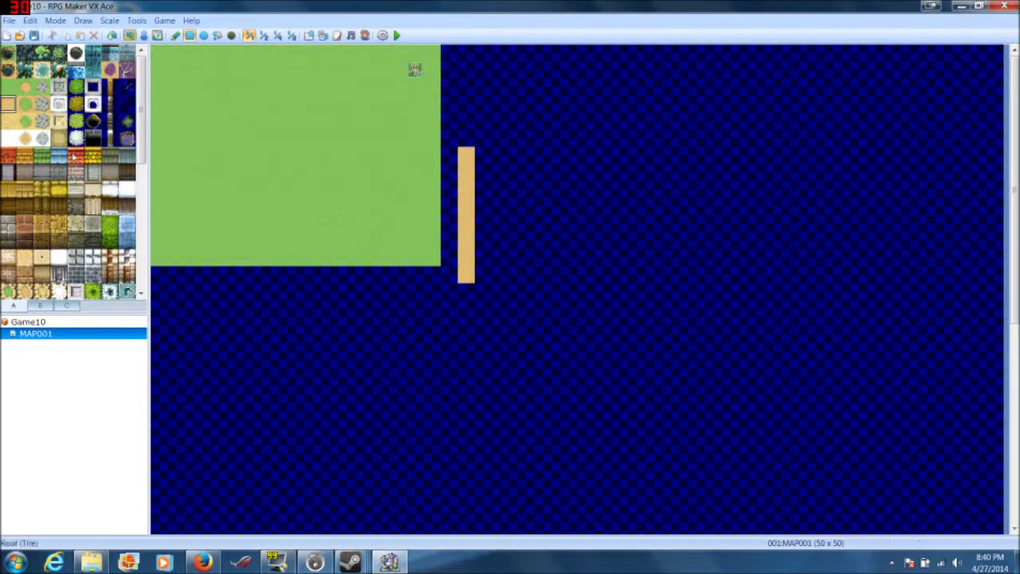
- Place logs, a crop patch, a barrel and a cross grave marker from tileset B around the grass area's east edge
{"action": "left_click", "coordinate": [42, 306]}
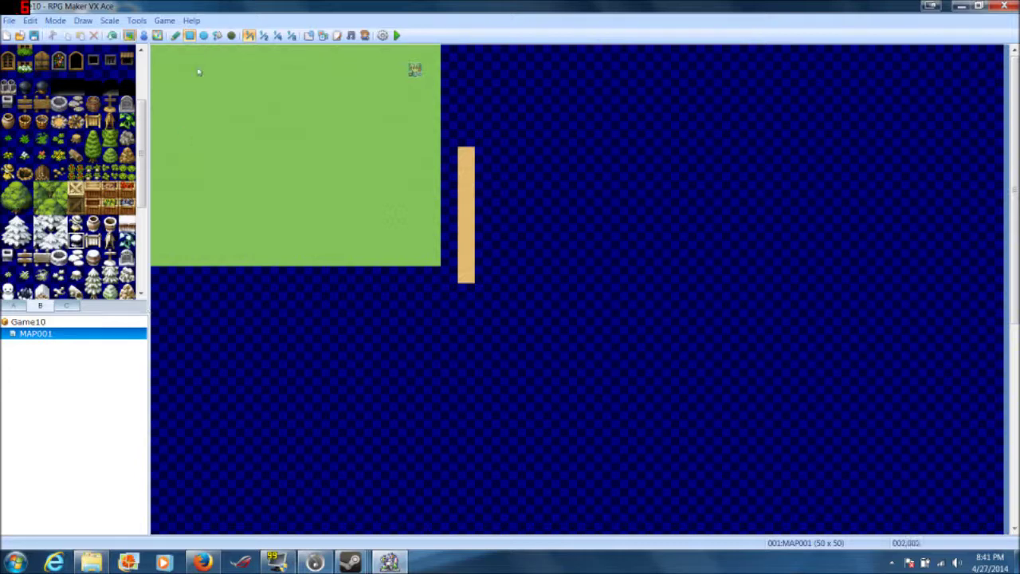
{"action": "left_click", "coordinate": [78, 156]}
{"action": "left_click", "coordinate": [430, 122]}
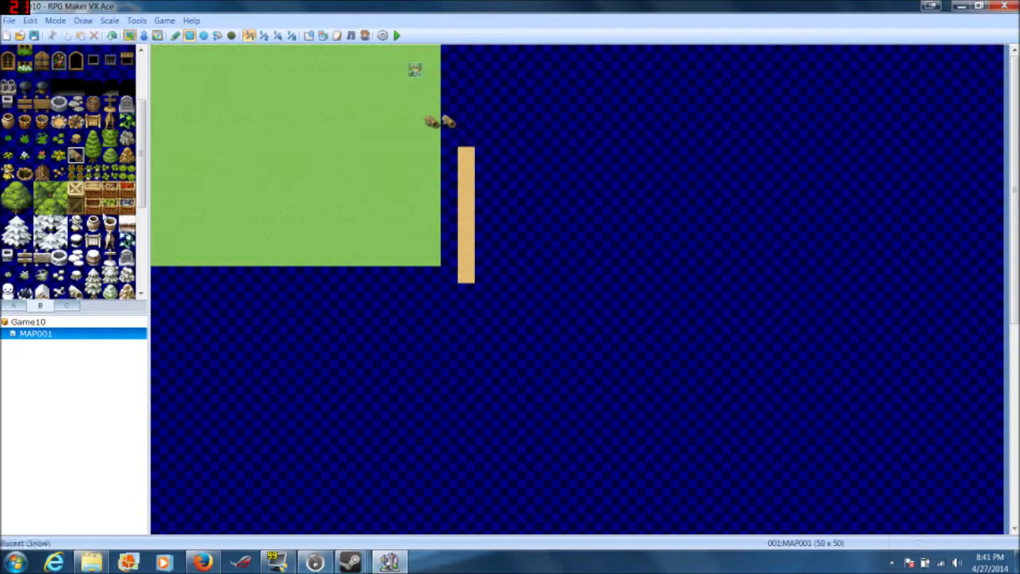
{"action": "left_click", "coordinate": [80, 171]}
{"action": "left_click", "coordinate": [467, 104]}
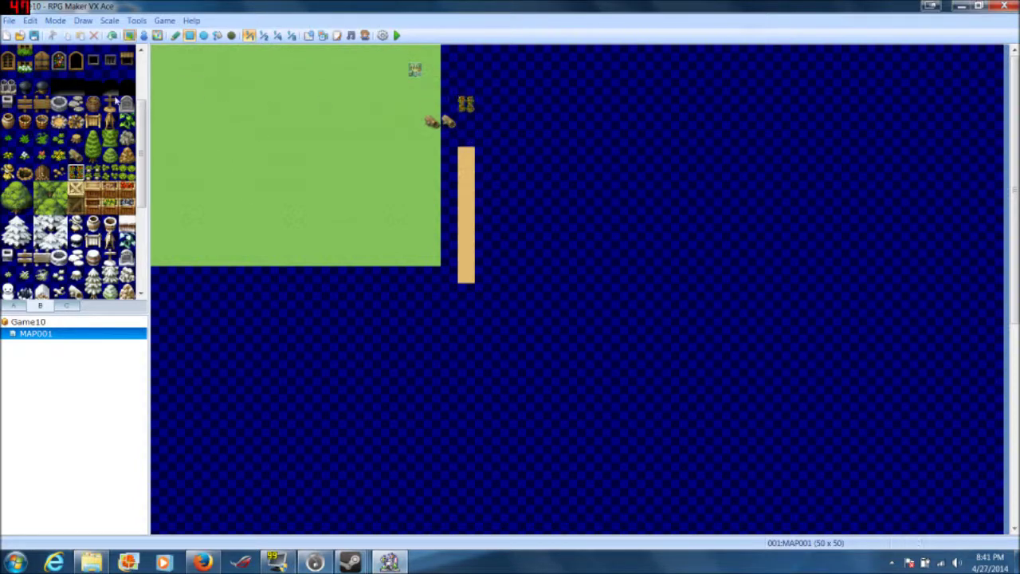
{"action": "left_click", "coordinate": [467, 69]}
{"action": "left_click", "coordinate": [109, 103]}
{"action": "left_click", "coordinate": [466, 136]}
- Playtest the map, walk the character against the logs and along the grass edge, and close the game
{"action": "left_click", "coordinate": [397, 38]}
{"action": "left_click", "coordinate": [480, 309]}
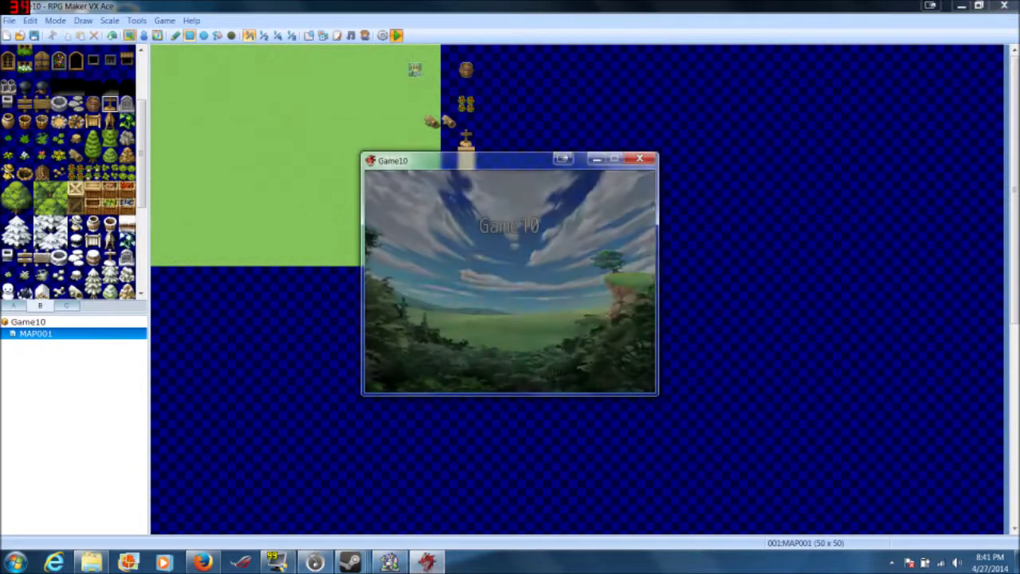
{"action": "key", "text": "Return"}
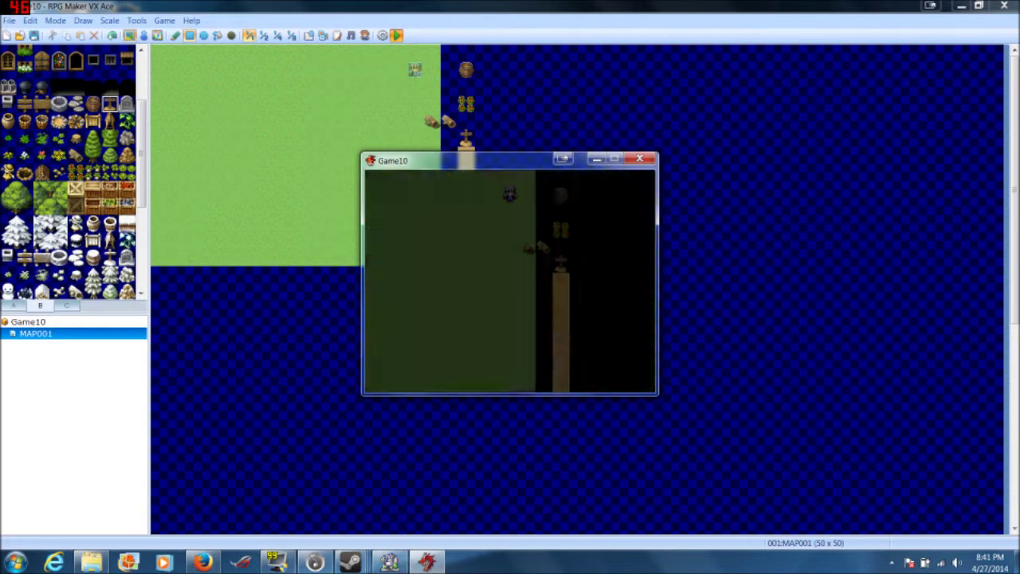
{"action": "key", "text": "Right"}
{"action": "key", "text": "Down"}
{"action": "key", "text": "Down"}
{"action": "key", "text": "Down"}
{"action": "key", "text": "Left"}
{"action": "key", "text": "Up"}
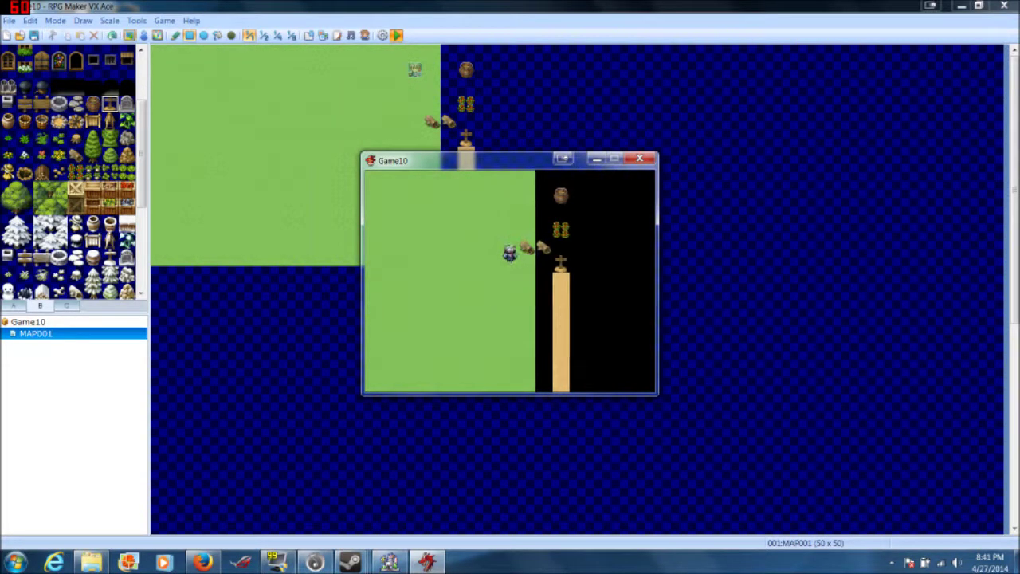
{"action": "key", "text": "Right"}
{"action": "key", "text": "Left"}
{"action": "key", "text": "Right"}
{"action": "key", "text": "Left"}
{"action": "key", "text": "Down"}
{"action": "key", "text": "Right"}
{"action": "key", "text": "Down"}
{"action": "key", "text": "Down"}
{"action": "key", "text": "Down"}
{"action": "key", "text": "Down"}
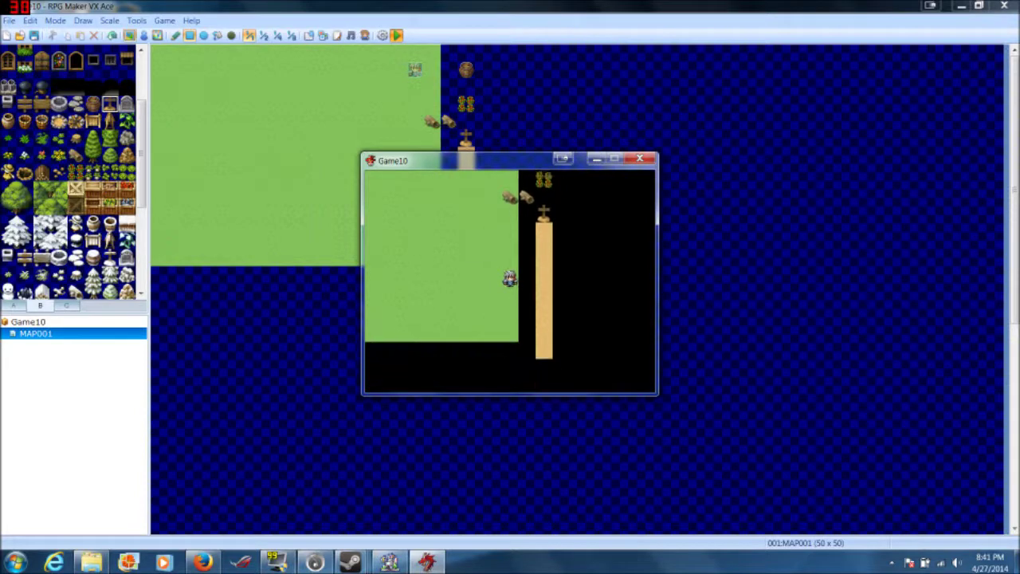
{"action": "key", "text": "Up"}
{"action": "key", "text": "Up"}
{"action": "key", "text": "Up"}
{"action": "key", "text": "Up"}
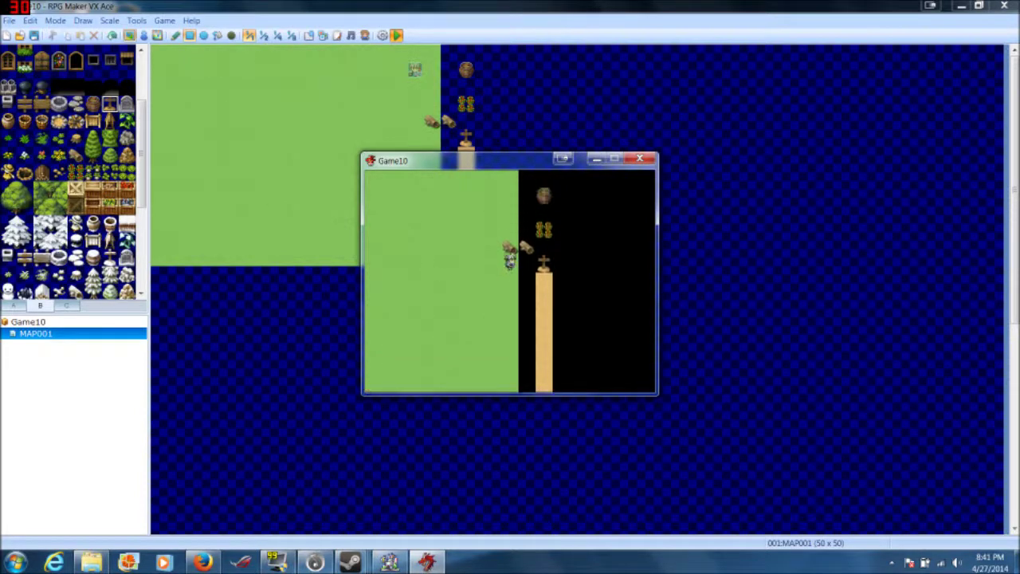
{"action": "key", "text": "Up"}
{"action": "key", "text": "Up"}
{"action": "key", "text": "Up"}
{"action": "left_click", "coordinate": [639, 158]}
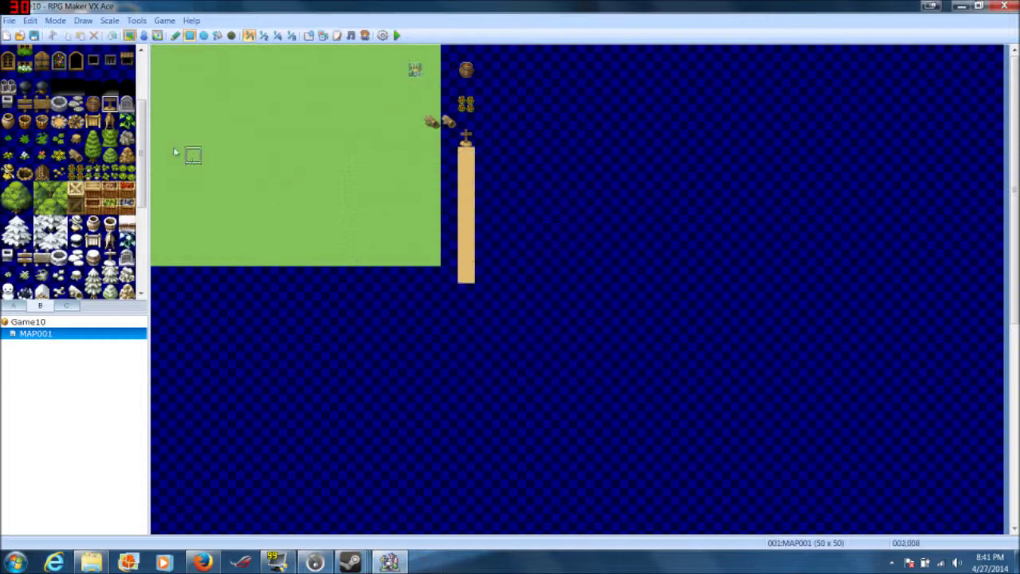
- Erase the placed objects with the empty tile and flood-fill the whole map, including the tan strip, with light green grass
{"action": "scroll", "coordinate": [56, 76], "scroll_direction": "up", "scroll_amount": 2}
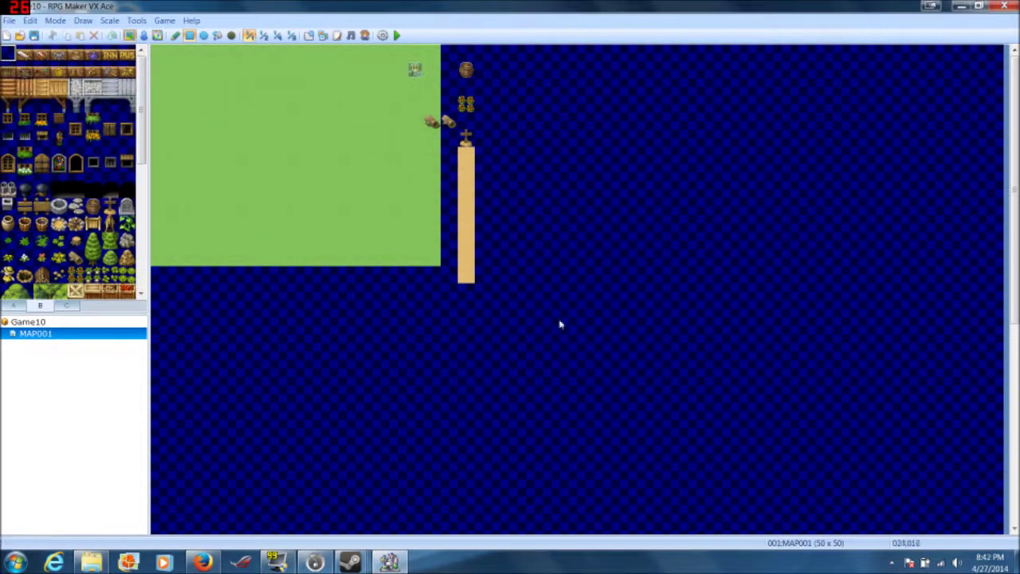
{"action": "left_click_drag", "start_coordinate": [467, 70], "coordinate": [430, 121]}
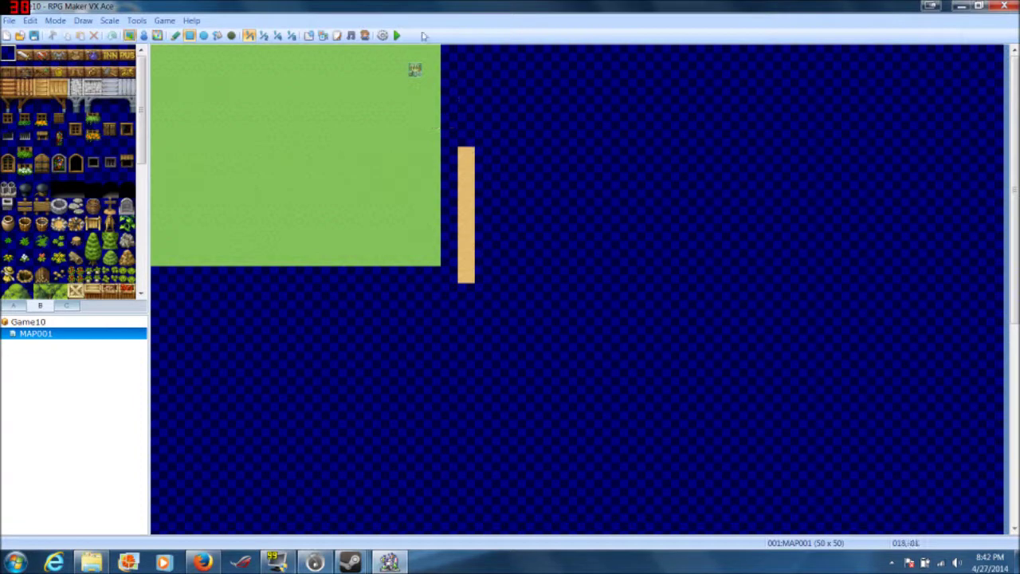
{"action": "left_click", "coordinate": [13, 306]}
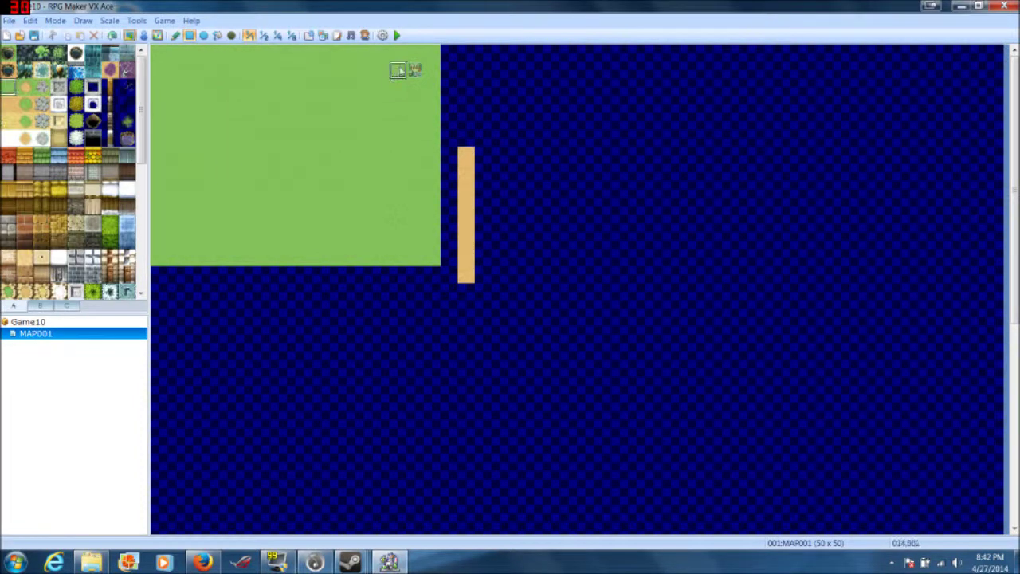
{"action": "left_click", "coordinate": [217, 36]}
{"action": "left_click", "coordinate": [480, 134]}
{"action": "left_click", "coordinate": [469, 158]}
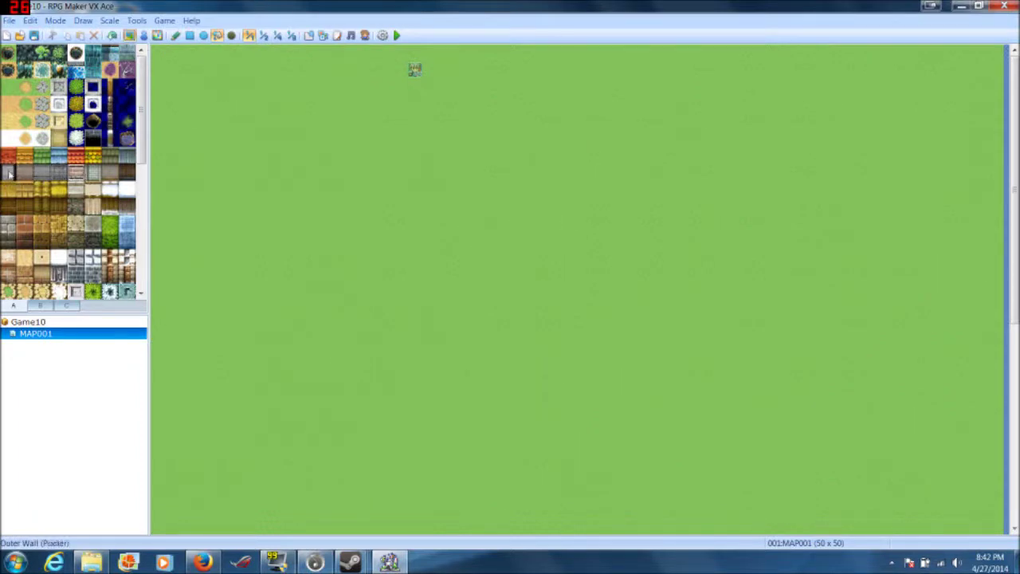
- Draw a winding stone path across the grass with the Road (Dirt) tile and the rectangle tool
{"action": "left_click", "coordinate": [39, 103]}
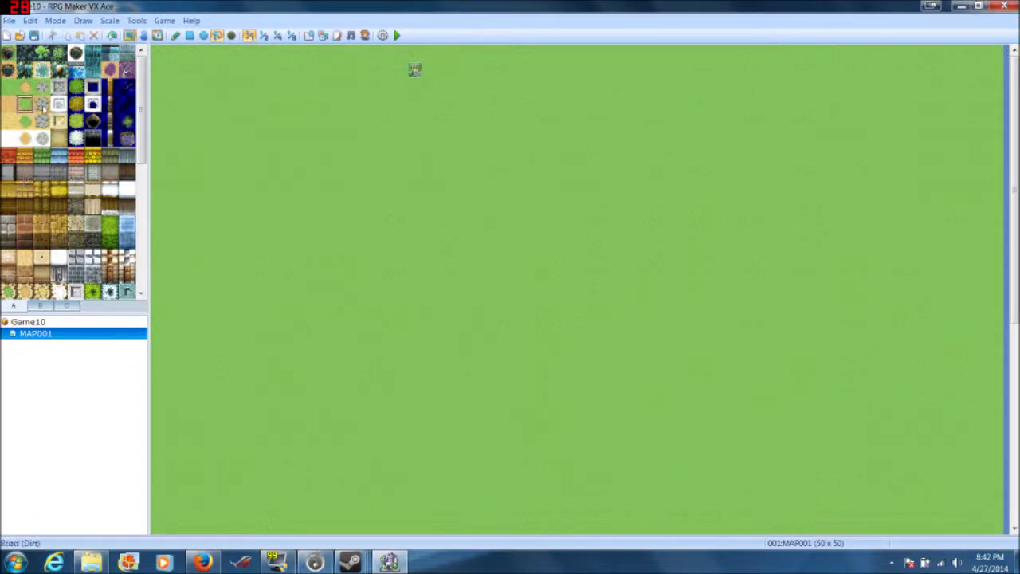
{"action": "left_click", "coordinate": [190, 35]}
{"action": "mouse_move", "coordinate": [260, 171]}
{"action": "left_mouse_down"}
{"action": "mouse_move", "coordinate": [258, 245]}
{"action": "mouse_move", "coordinate": [363, 241]}
{"action": "mouse_move", "coordinate": [363, 310]}
{"action": "mouse_move", "coordinate": [436, 297]}
{"action": "left_mouse_up"}
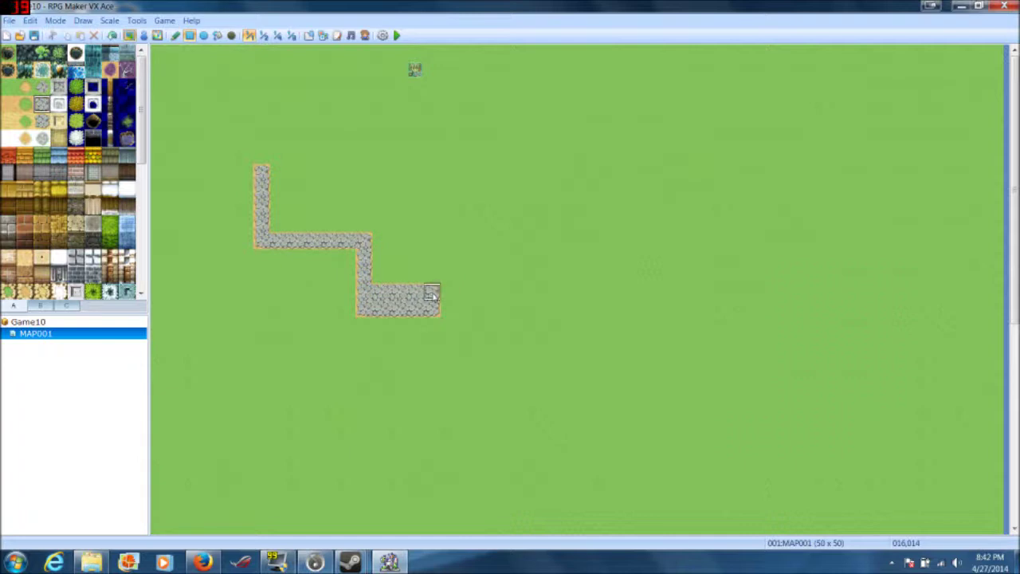
{"action": "left_click_drag", "start_coordinate": [432, 223], "coordinate": [431, 285]}
{"action": "left_click_drag", "start_coordinate": [434, 225], "coordinate": [507, 226]}
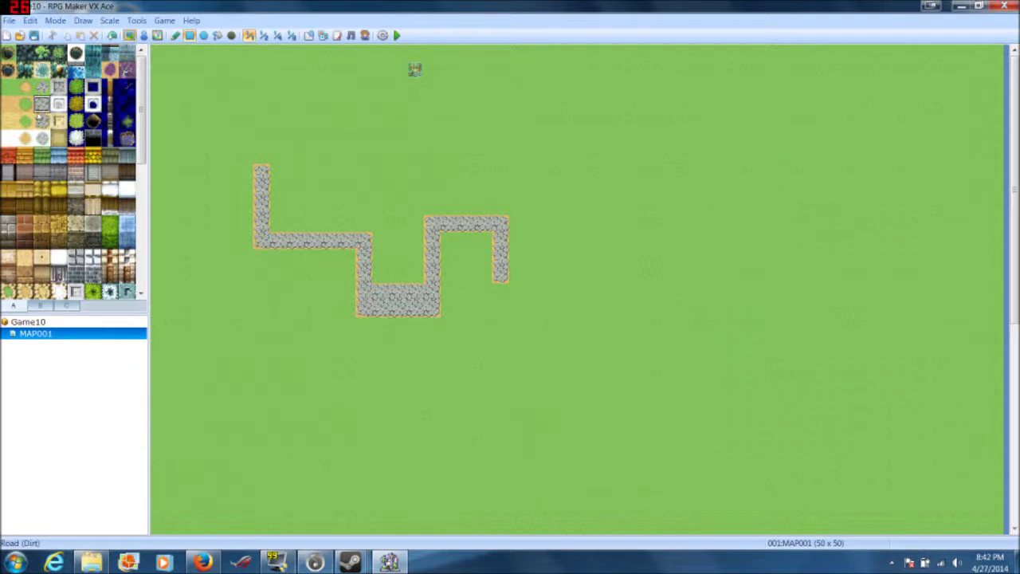
- Draw a small stone square and a stone rectangle about 22 by 18 tiles, and cover the rectangle with dirt-edged grass
{"action": "left_click_drag", "start_coordinate": [433, 119], "coordinate": [462, 154]}
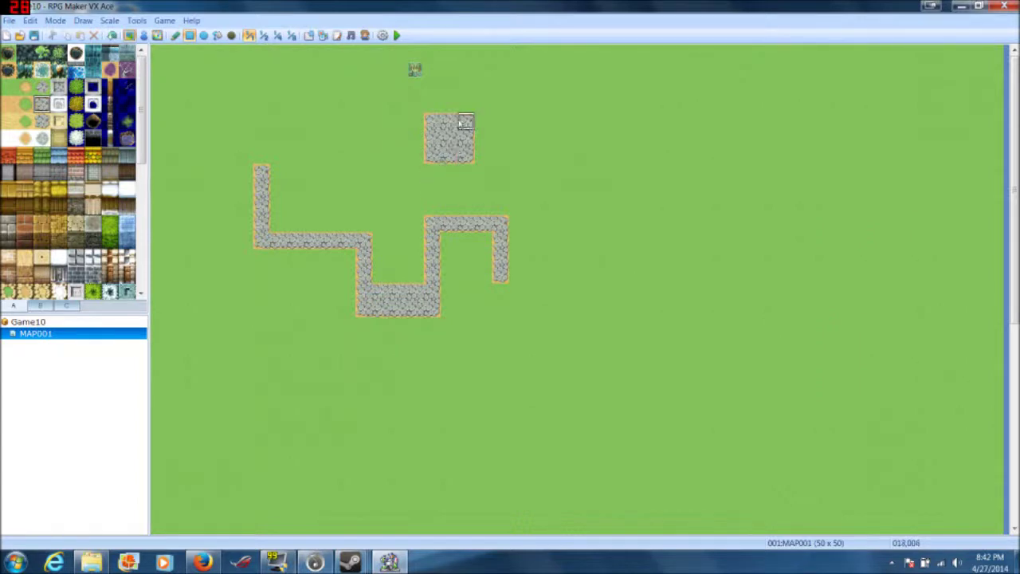
{"action": "left_click_drag", "start_coordinate": [295, 103], "coordinate": [652, 403]}
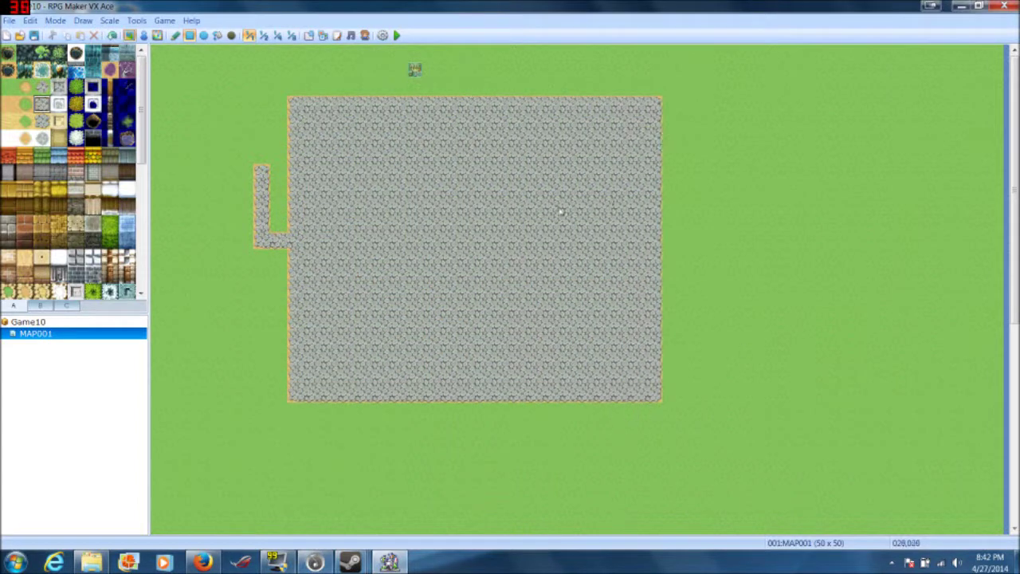
{"action": "left_click", "coordinate": [25, 104]}
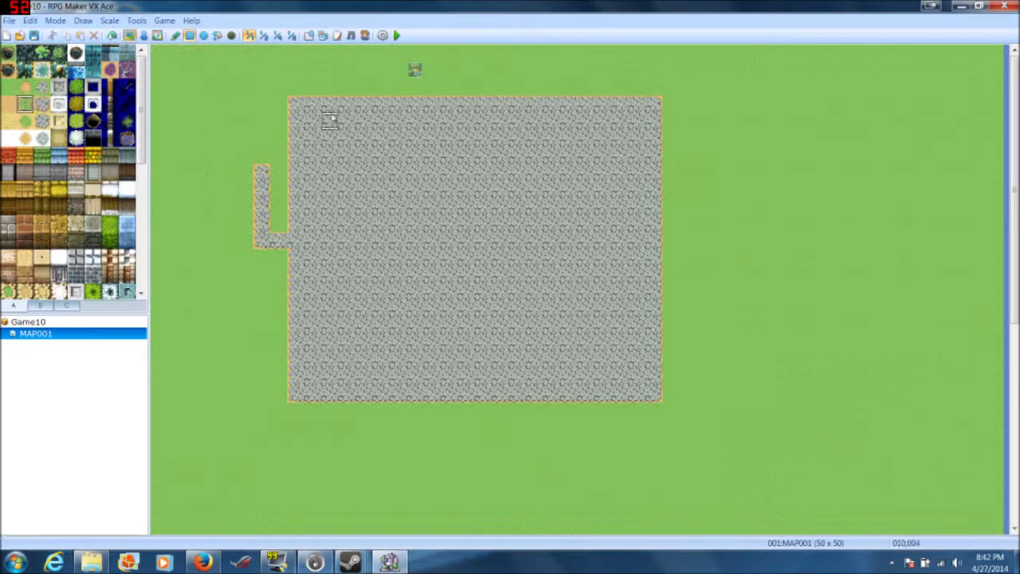
{"action": "left_click_drag", "start_coordinate": [295, 103], "coordinate": [653, 391]}
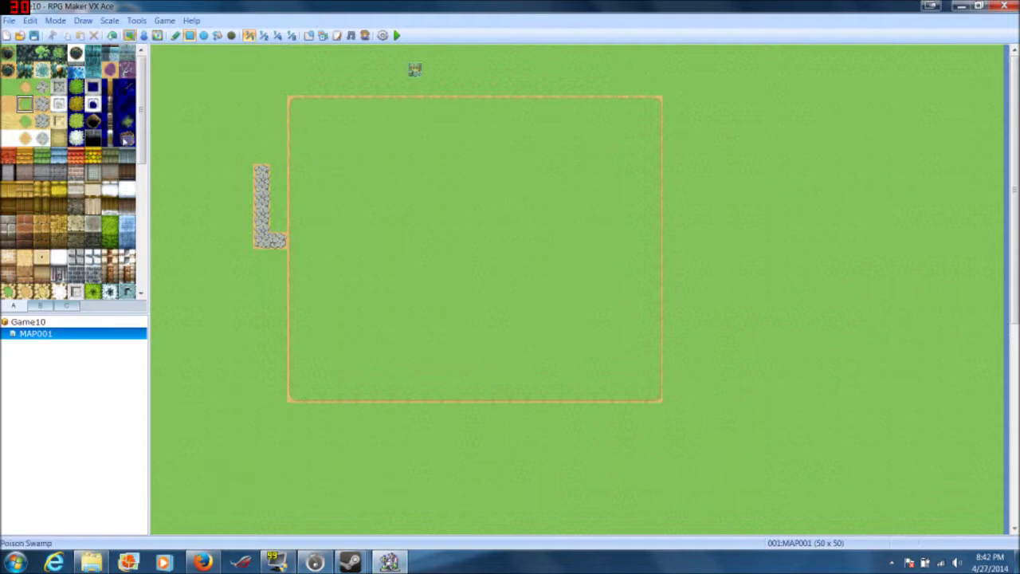
- Flood-fill the area around the grass rectangle and the leftover stone strip with tan dirt, and pencil irregular dirt patches into the grass
{"action": "left_click", "coordinate": [11, 108]}
{"action": "left_click", "coordinate": [216, 35]}
{"action": "left_click", "coordinate": [223, 104]}
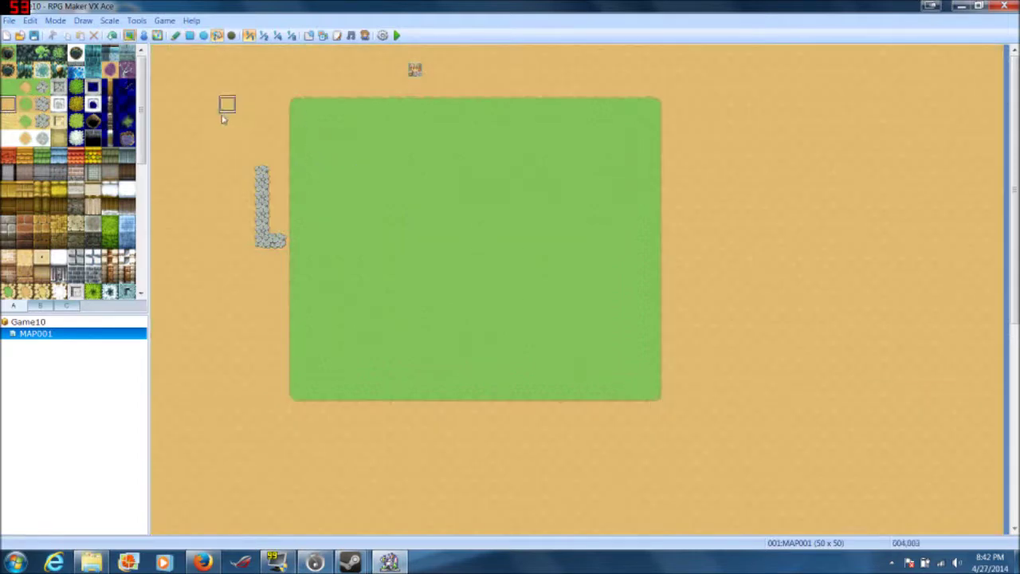
{"action": "left_click", "coordinate": [261, 230]}
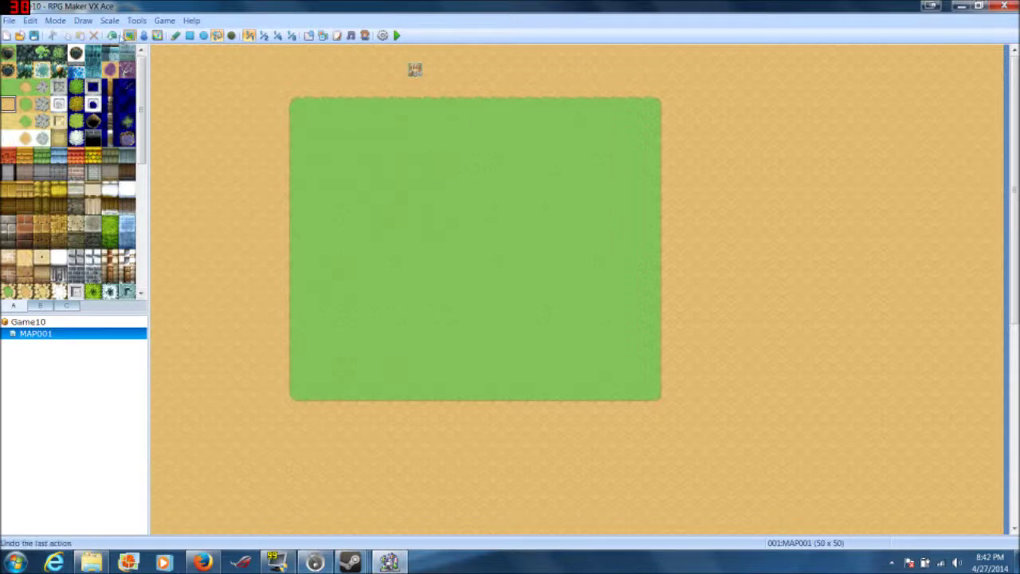
{"action": "left_click", "coordinate": [175, 35]}
{"action": "mouse_move", "coordinate": [359, 168]}
{"action": "left_mouse_down"}
{"action": "mouse_move", "coordinate": [159, 239]}
{"action": "mouse_move", "coordinate": [295, 160]}
{"action": "mouse_move", "coordinate": [225, 189]}
{"action": "mouse_move", "coordinate": [311, 104]}
{"action": "mouse_move", "coordinate": [331, 130]}
{"action": "mouse_move", "coordinate": [381, 137]}
{"action": "mouse_move", "coordinate": [381, 105]}
{"action": "mouse_move", "coordinate": [415, 190]}
{"action": "mouse_move", "coordinate": [471, 236]}
{"action": "mouse_move", "coordinate": [608, 184]}
{"action": "mouse_move", "coordinate": [657, 253]}
{"action": "mouse_move", "coordinate": [660, 116]}
{"action": "mouse_move", "coordinate": [675, 238]}
{"action": "mouse_move", "coordinate": [571, 444]}
{"action": "mouse_move", "coordinate": [335, 440]}
{"action": "mouse_move", "coordinate": [295, 357]}
{"action": "mouse_move", "coordinate": [356, 379]}
{"action": "mouse_move", "coordinate": [311, 394]}
{"action": "mouse_move", "coordinate": [397, 342]}
{"action": "mouse_move", "coordinate": [364, 326]}
{"action": "left_mouse_up"}
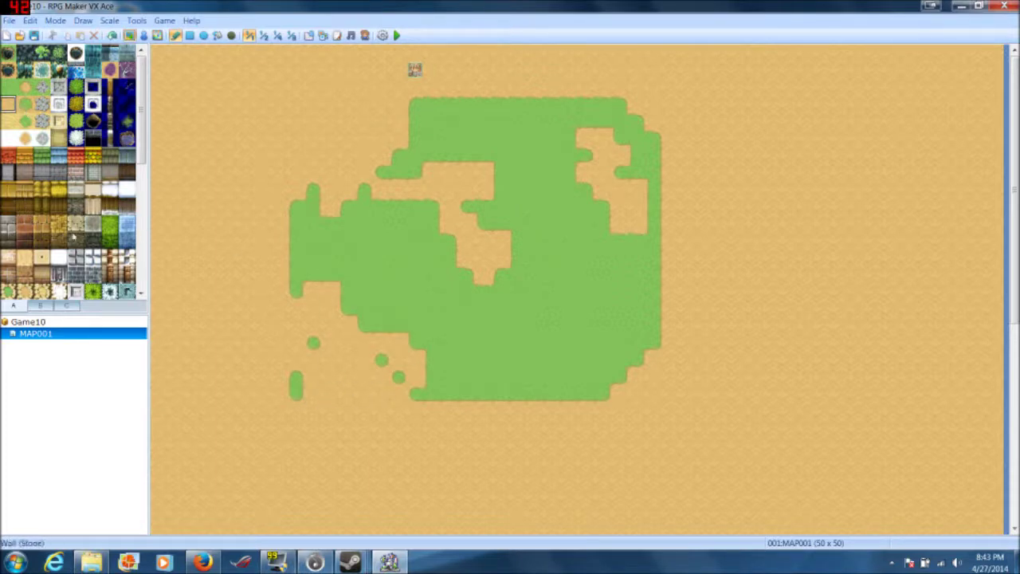
- Draw a brown building wall four tiles wide and two tiles high at the upper edge of the grass
{"action": "left_click", "coordinate": [61, 209]}
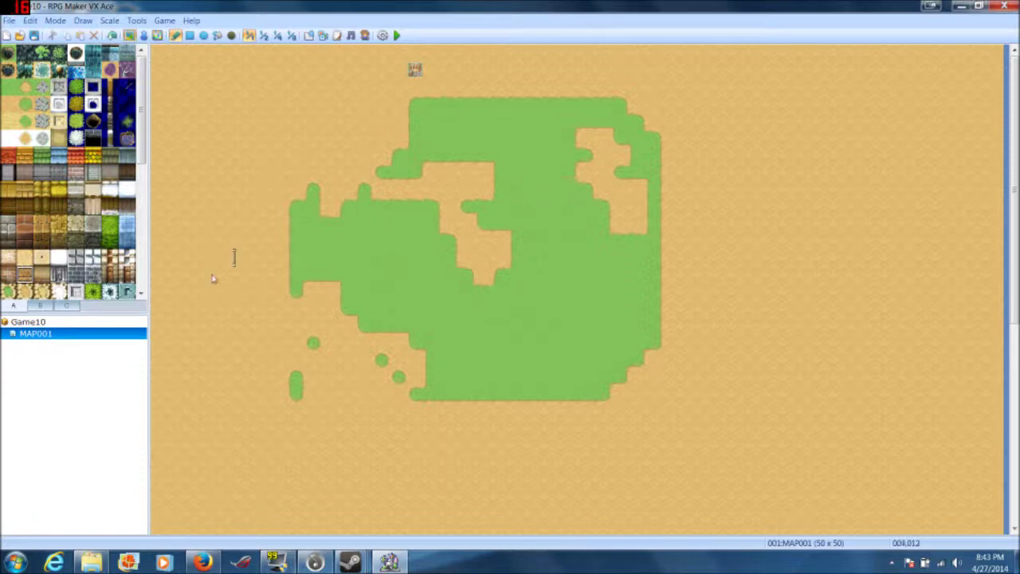
{"action": "left_click_drag", "start_coordinate": [550, 187], "coordinate": [622, 211]}
{"action": "key", "text": "ctrl+z"}
{"action": "mouse_move", "coordinate": [550, 120]}
{"action": "left_mouse_down"}
{"action": "mouse_move", "coordinate": [599, 123]}
{"action": "mouse_move", "coordinate": [569, 103]}
{"action": "mouse_move", "coordinate": [603, 107]}
{"action": "left_mouse_up"}
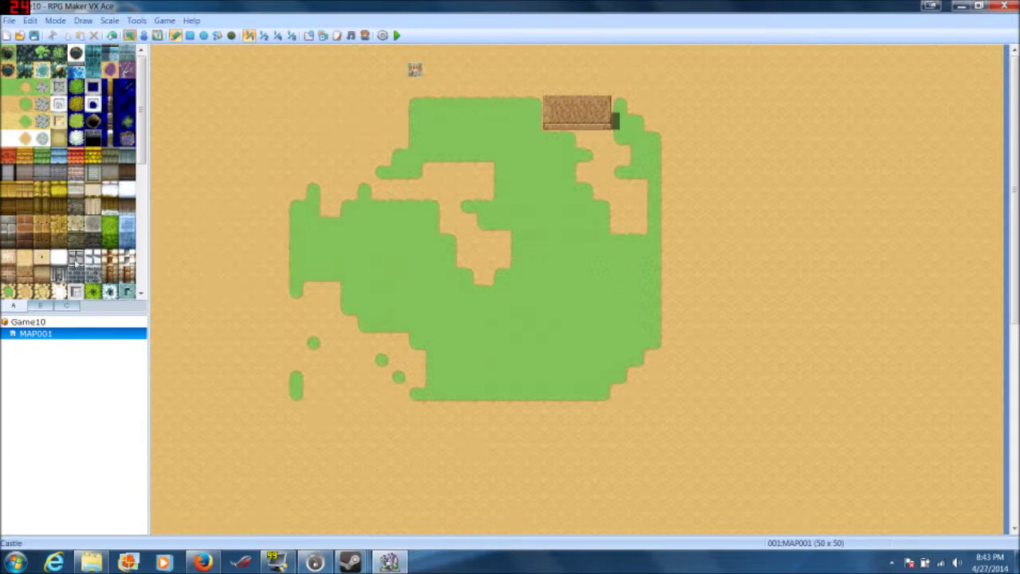
- Add a flat beige roof four tiles wide and two tiles high directly above the brown wall with the rectangle tool
{"action": "left_click", "coordinate": [190, 35]}
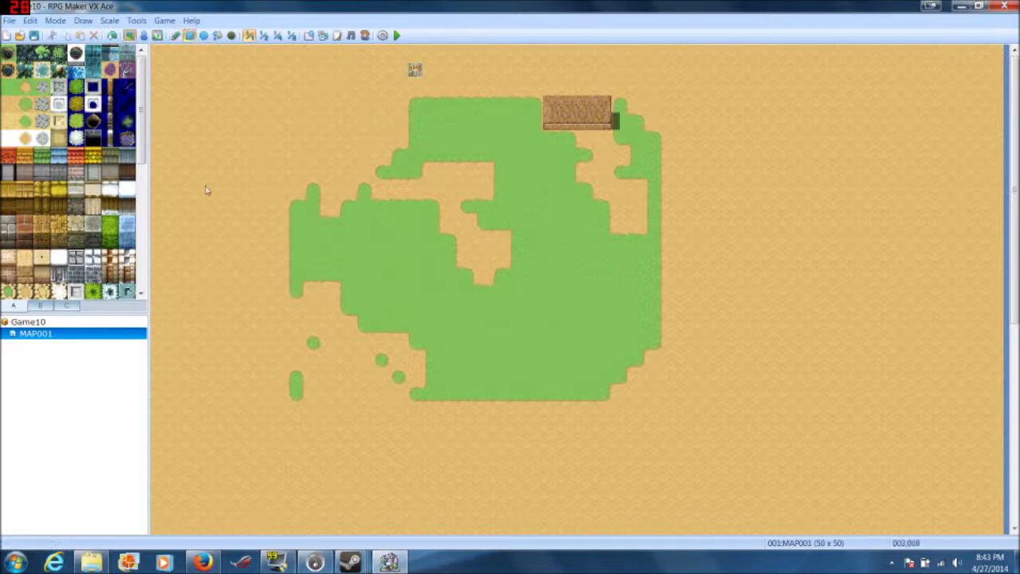
{"action": "left_click_drag", "start_coordinate": [210, 189], "coordinate": [384, 324]}
{"action": "key", "text": "ctrl+z"}
{"action": "left_click", "coordinate": [42, 256]}
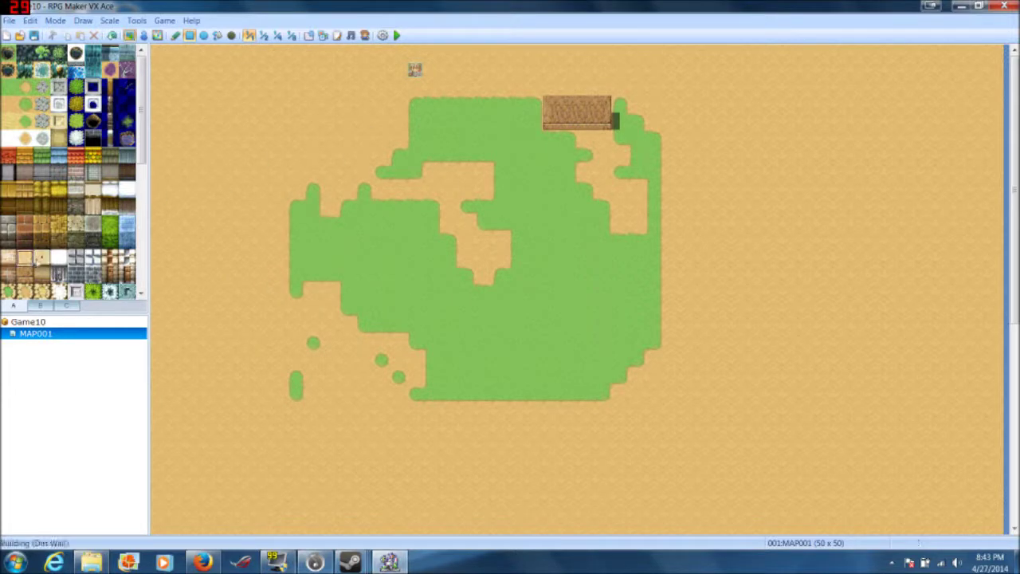
{"action": "left_click_drag", "start_coordinate": [545, 66], "coordinate": [602, 99]}
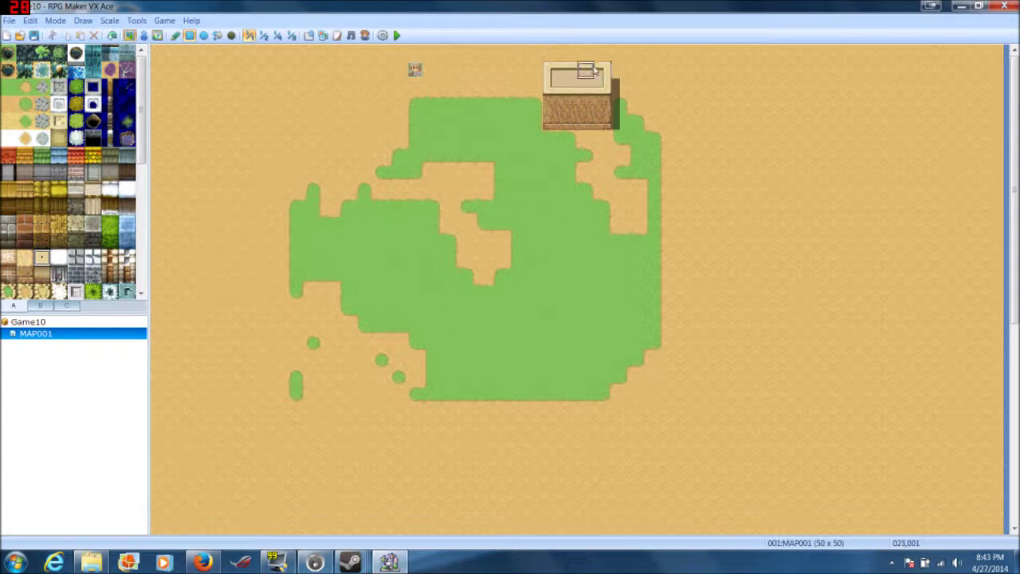
- Save the changes to Game10 and playtest the map, walking the character east to the building
{"action": "left_click", "coordinate": [397, 37]}
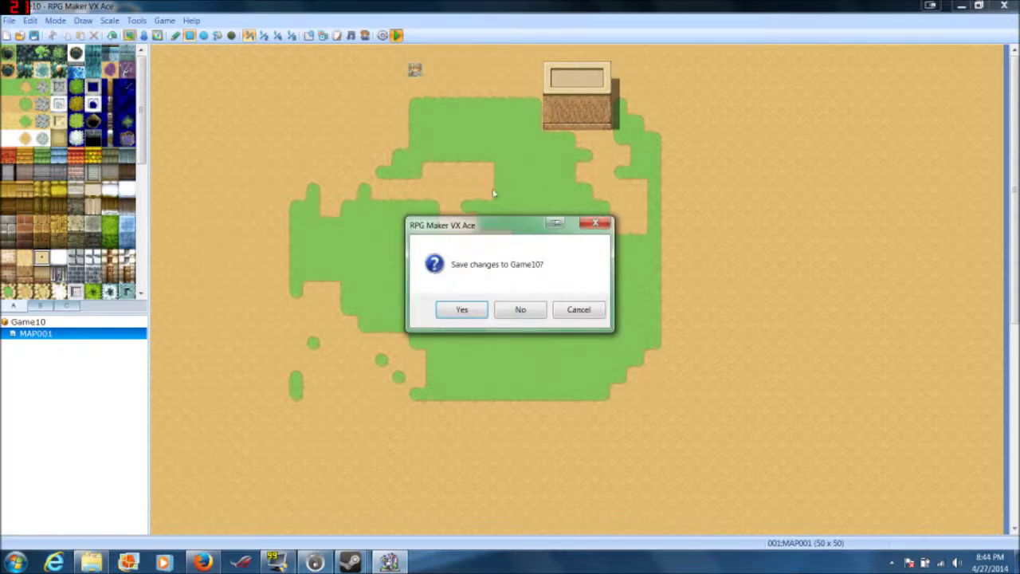
{"action": "left_click", "coordinate": [461, 309]}
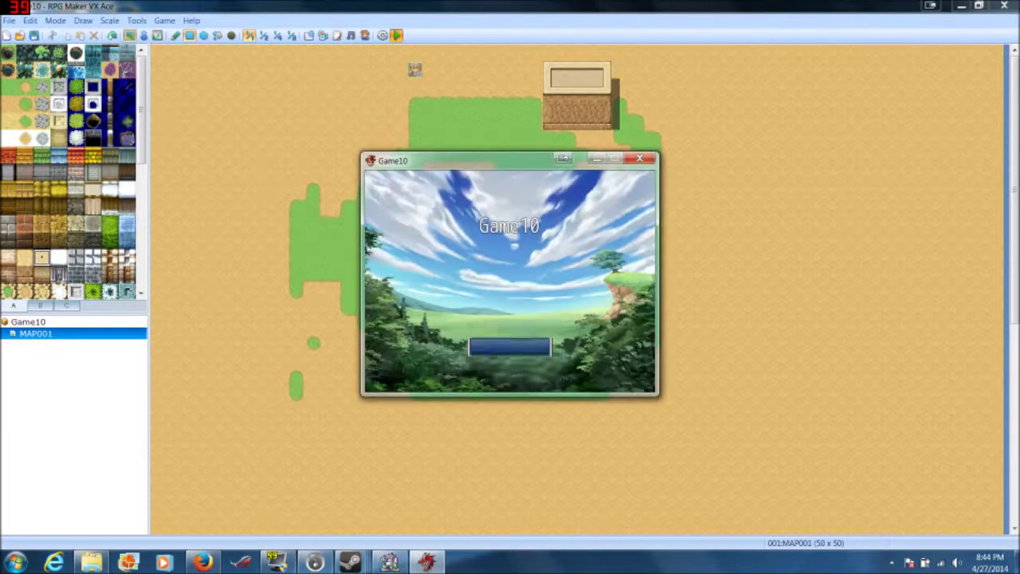
{"action": "key", "text": "Return"}
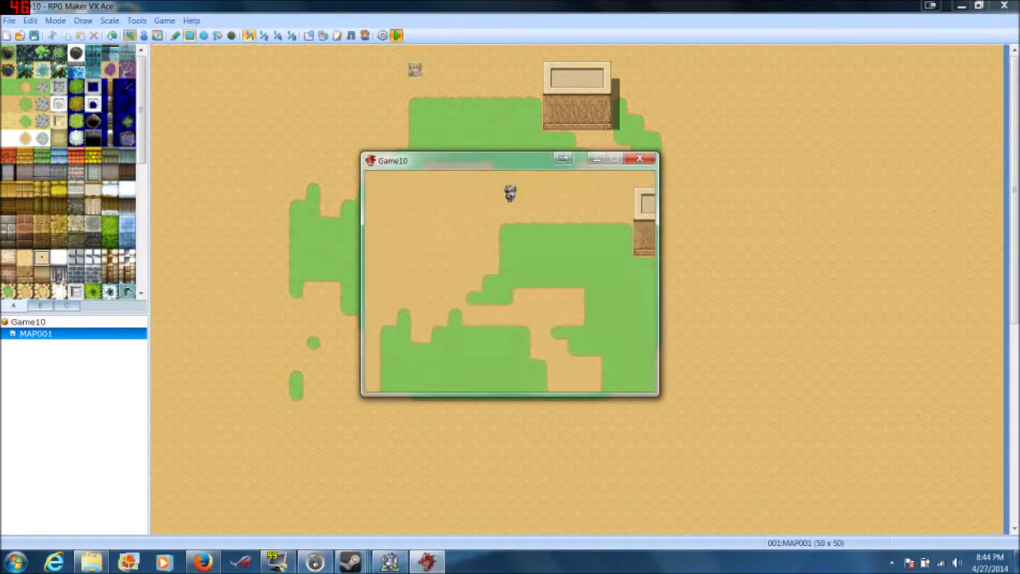
{"action": "key", "text": "Right"}
{"action": "key", "text": "Right"}
{"action": "key", "text": "Right"}
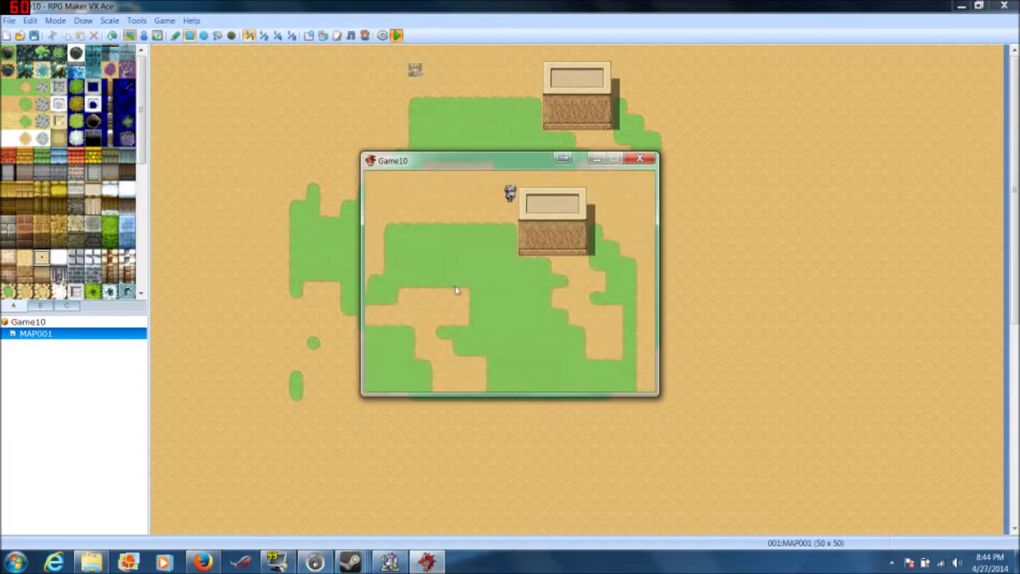
- Walk the character around behind the building and down its east side across the shadow
{"action": "key", "text": "Up"}
{"action": "key", "text": "Right"}
{"action": "key", "text": "Left"}
{"action": "key", "text": "Down"}
{"action": "key", "text": "Up"}
{"action": "key", "text": "Right"}
{"action": "key", "text": "Right"}
{"action": "key", "text": "Right"}
{"action": "key", "text": "Right"}
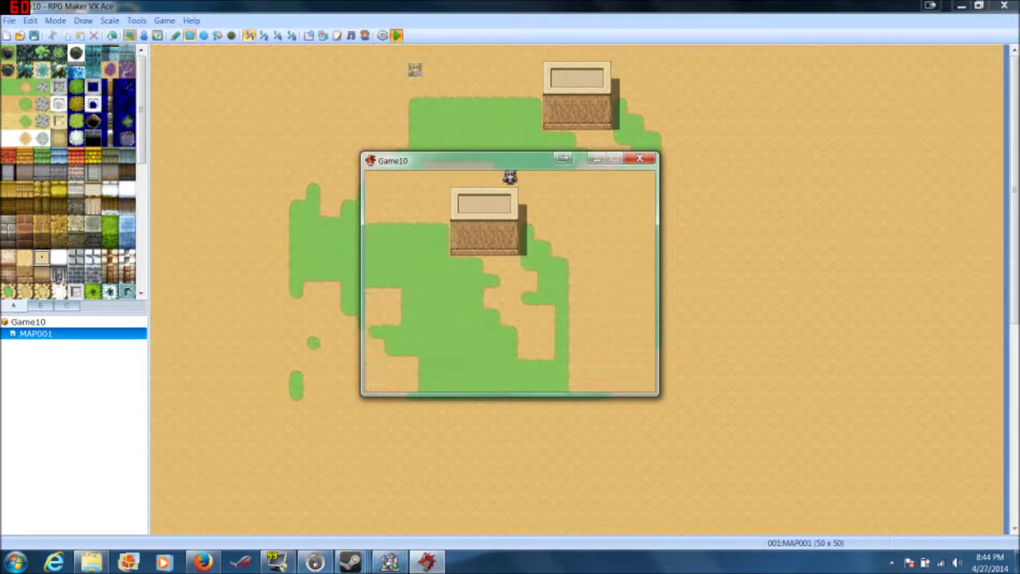
{"action": "key", "text": "Right"}
{"action": "key", "text": "Down"}
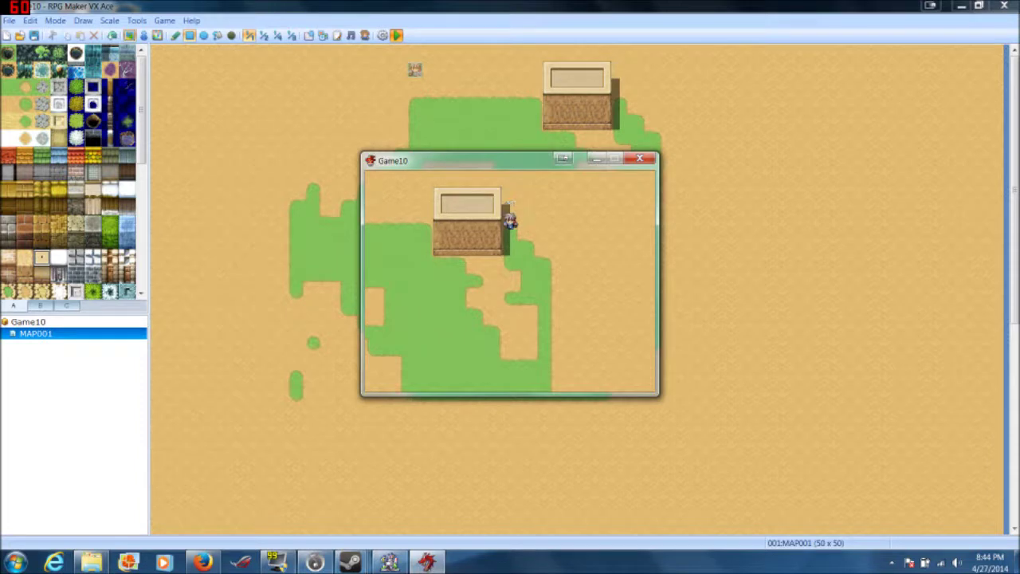
- Walk the character back and forth along the front of the building and close the game
{"action": "key", "text": "Left"}
{"action": "key", "text": "Left"}
{"action": "key", "text": "Left"}
{"action": "key", "text": "Left"}
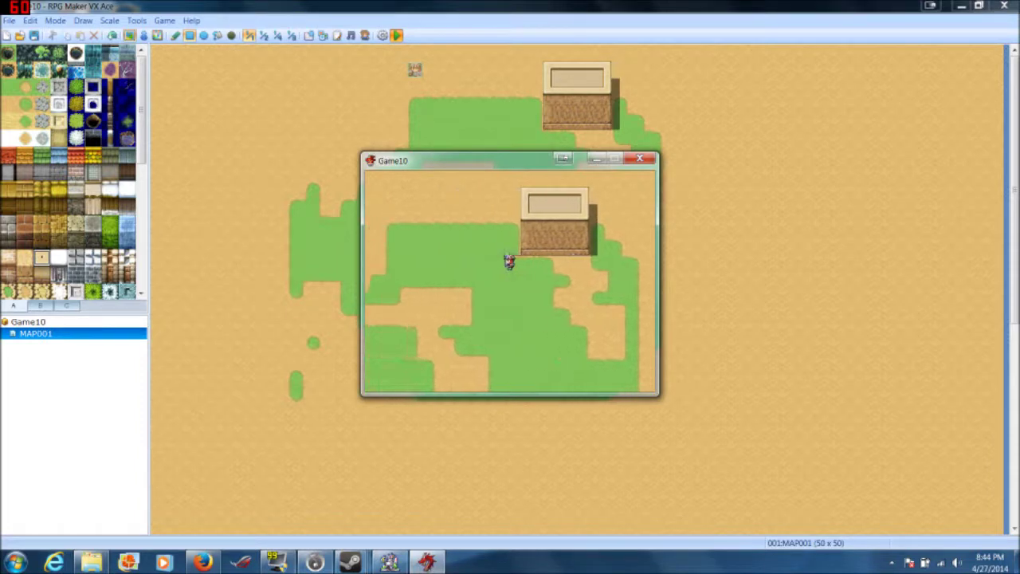
{"action": "key", "text": "Right"}
{"action": "key", "text": "Right"}
{"action": "key", "text": "Right"}
{"action": "key", "text": "Right"}
{"action": "key", "text": "Down"}
{"action": "key", "text": "Left"}
{"action": "key", "text": "Left"}
{"action": "key", "text": "Left"}
{"action": "key", "text": "Left"}
{"action": "key", "text": "Down"}
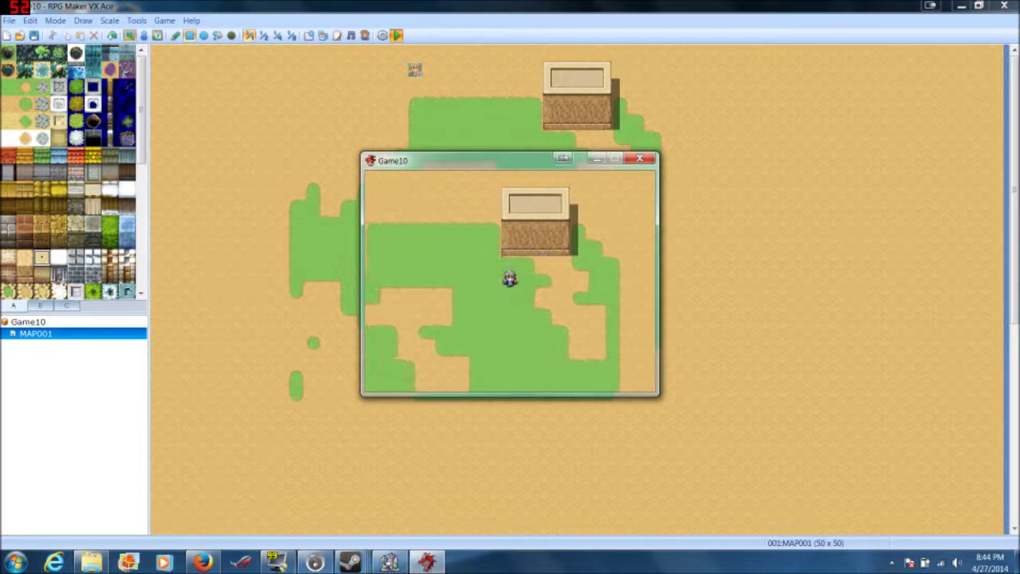
{"action": "left_click", "coordinate": [644, 160]}
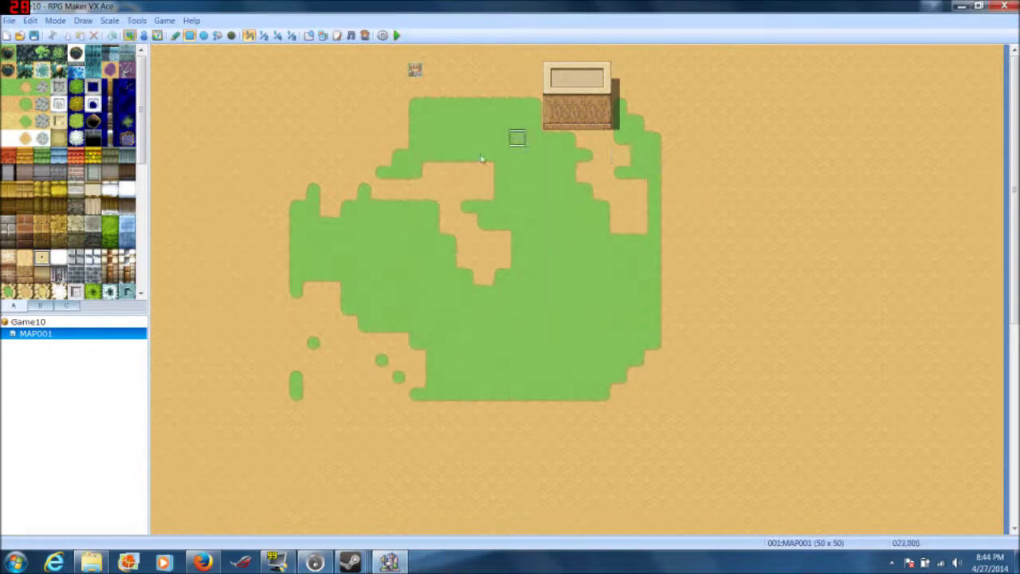
- Fence in a yard around the front of the building with the wooden fence tile, leaving a gap on the south side
{"action": "left_click", "coordinate": [77, 104]}
{"action": "left_click", "coordinate": [110, 87]}
{"action": "mouse_move", "coordinate": [534, 105]}
{"action": "left_mouse_down"}
{"action": "mouse_move", "coordinate": [454, 113]}
{"action": "mouse_move", "coordinate": [450, 190]}
{"action": "left_mouse_up"}
{"action": "key", "text": "ctrl+z"}
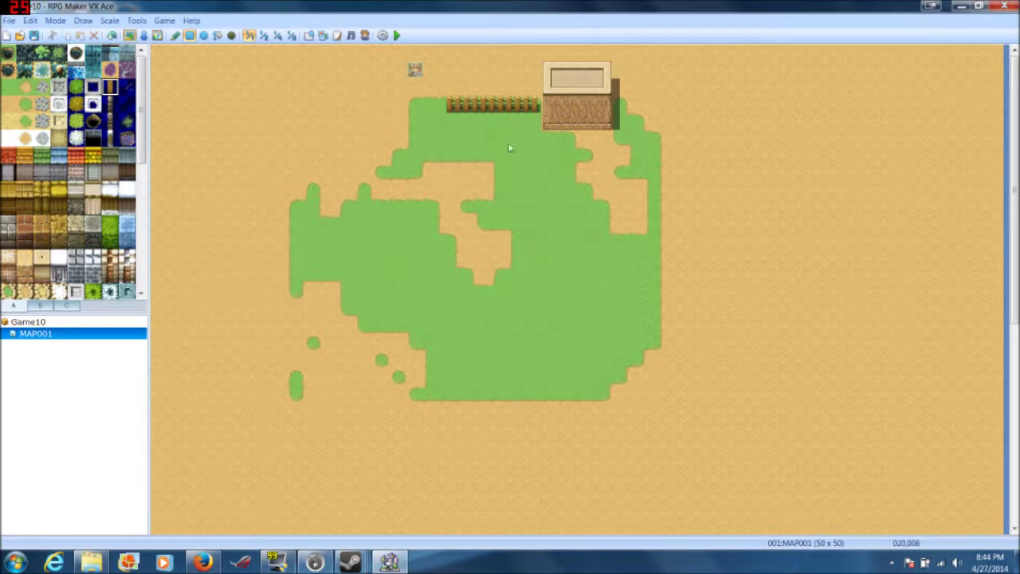
{"action": "key", "text": "ctrl+z"}
{"action": "mouse_move", "coordinate": [535, 102]}
{"action": "left_mouse_down"}
{"action": "mouse_move", "coordinate": [494, 110]}
{"action": "mouse_move", "coordinate": [500, 151]}
{"action": "mouse_move", "coordinate": [554, 158]}
{"action": "left_mouse_up"}
{"action": "left_click", "coordinate": [619, 157]}
{"action": "left_click_drag", "start_coordinate": [642, 157], "coordinate": [641, 116]}
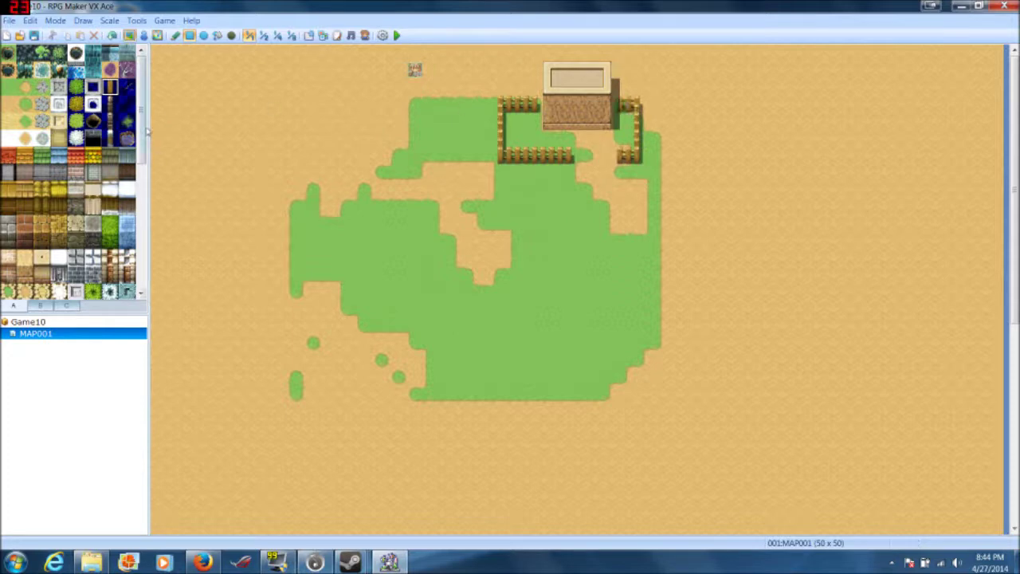
- Draw an irregular dark water pond on the dirt northwest of the grass from overlapping rectangles
{"action": "left_click", "coordinate": [41, 71]}
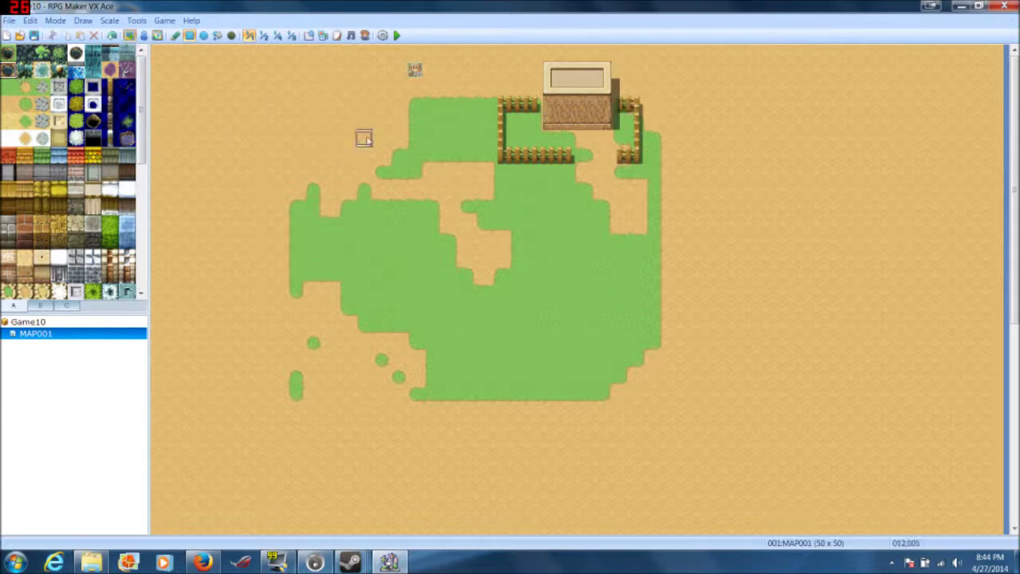
{"action": "left_click_drag", "start_coordinate": [385, 103], "coordinate": [348, 148]}
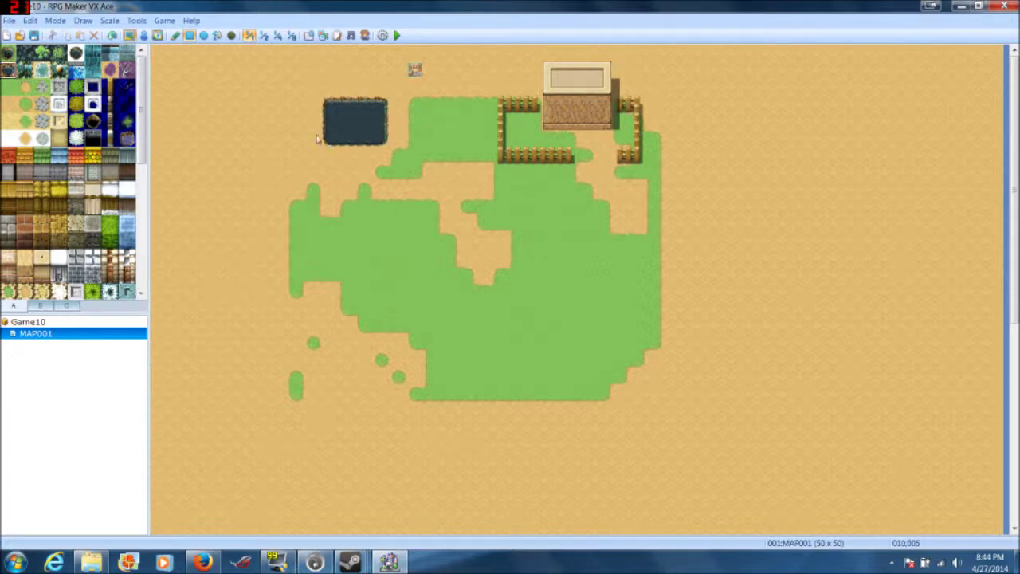
{"action": "left_click_drag", "start_coordinate": [327, 135], "coordinate": [277, 162]}
{"action": "mouse_move", "coordinate": [307, 130]}
{"action": "left_mouse_down"}
{"action": "mouse_move", "coordinate": [315, 105]}
{"action": "mouse_move", "coordinate": [292, 128]}
{"action": "left_mouse_up"}
- Place the PUB sign on the upper west end of the building's brown wall
{"action": "scroll", "coordinate": [139, 152], "scroll_direction": "down", "scroll_amount": 1}
{"action": "scroll", "coordinate": [140, 152], "scroll_direction": "down", "scroll_amount": 5}
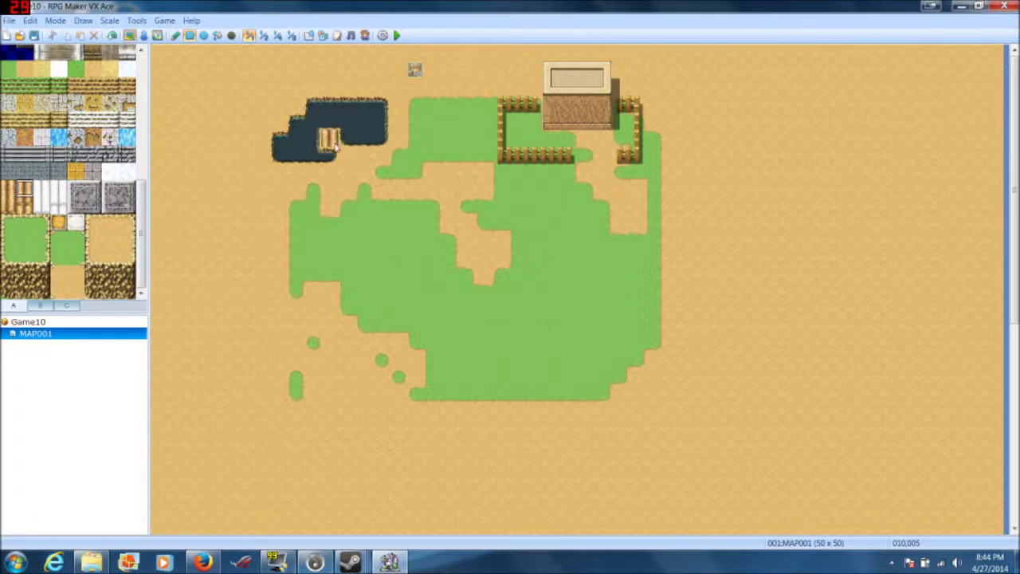
{"action": "left_click", "coordinate": [41, 306]}
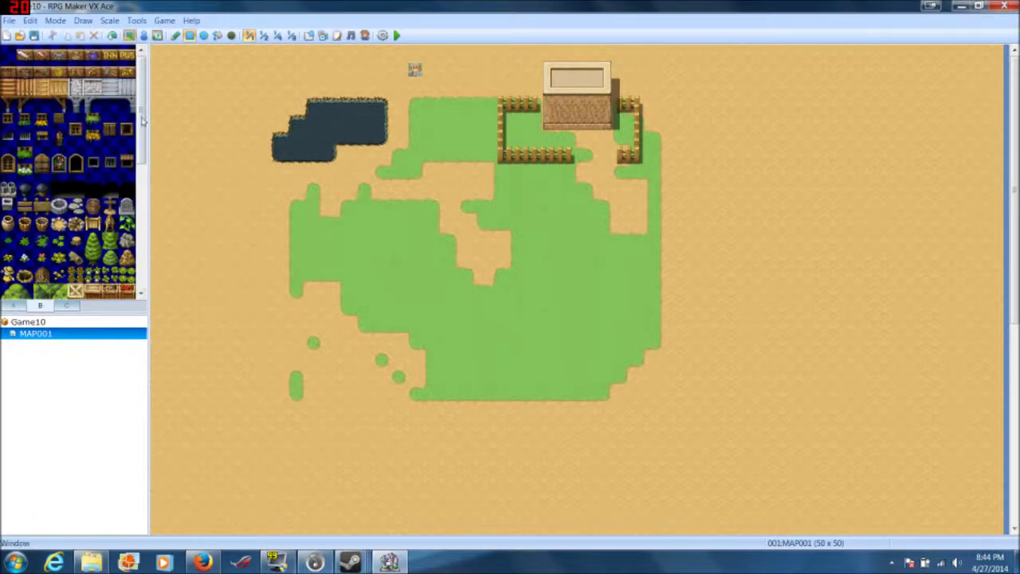
{"action": "scroll", "coordinate": [139, 126], "scroll_direction": "down", "scroll_amount": 2}
{"action": "scroll", "coordinate": [140, 126], "scroll_direction": "up", "scroll_amount": 2}
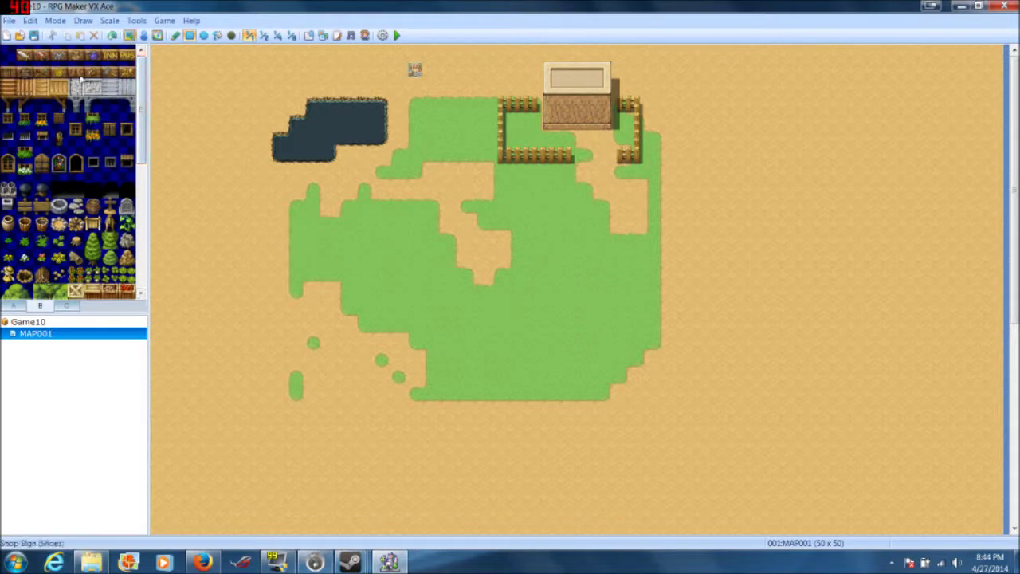
{"action": "left_click", "coordinate": [131, 56]}
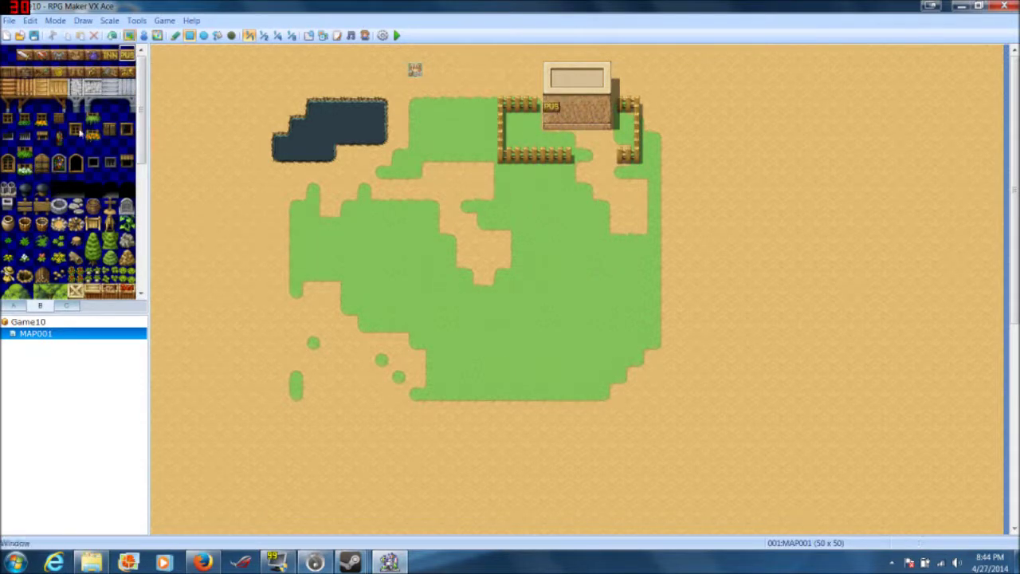
- Place four brown rock piles on the dirt, two beside the pond and two east of the grass
{"action": "scroll", "coordinate": [102, 237], "scroll_direction": "down", "scroll_amount": 1}
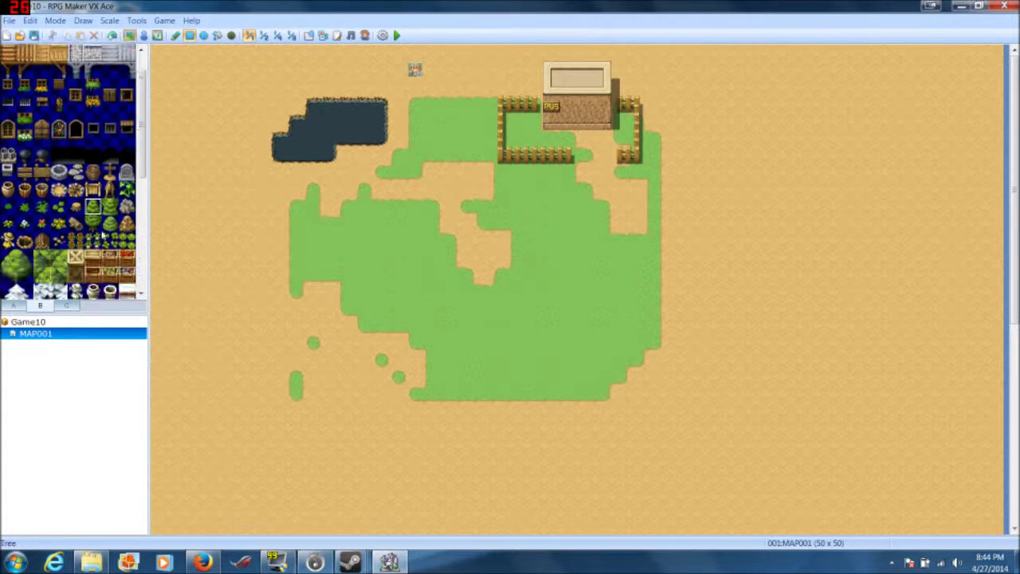
{"action": "left_click", "coordinate": [126, 225]}
{"action": "left_click", "coordinate": [329, 173]}
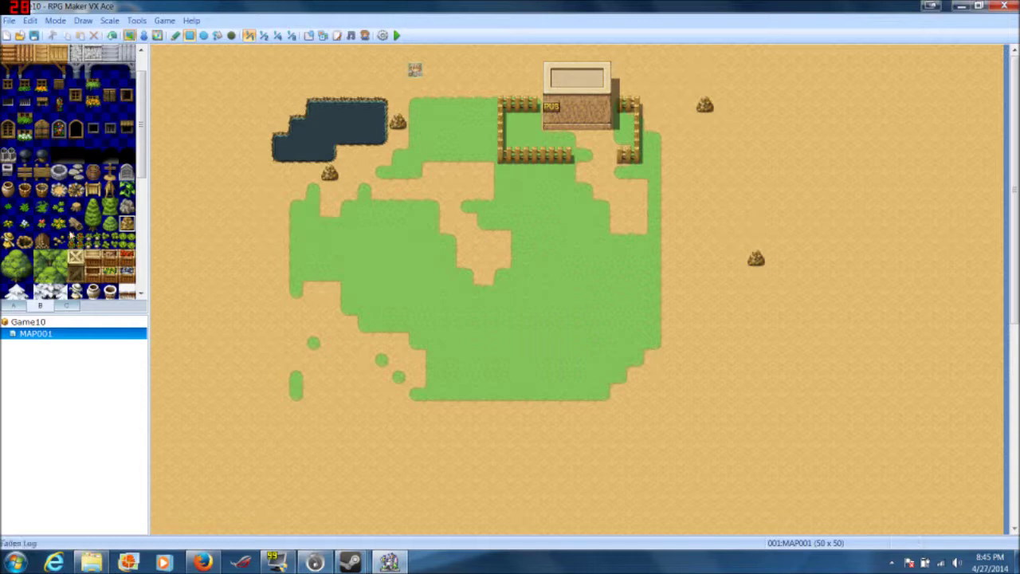
- Place a small brown hollow object beside the building inside the fence, and a two-by-two block of empty wooden crates west of the fence
{"action": "scroll", "coordinate": [59, 258], "scroll_direction": "down", "scroll_amount": 4}
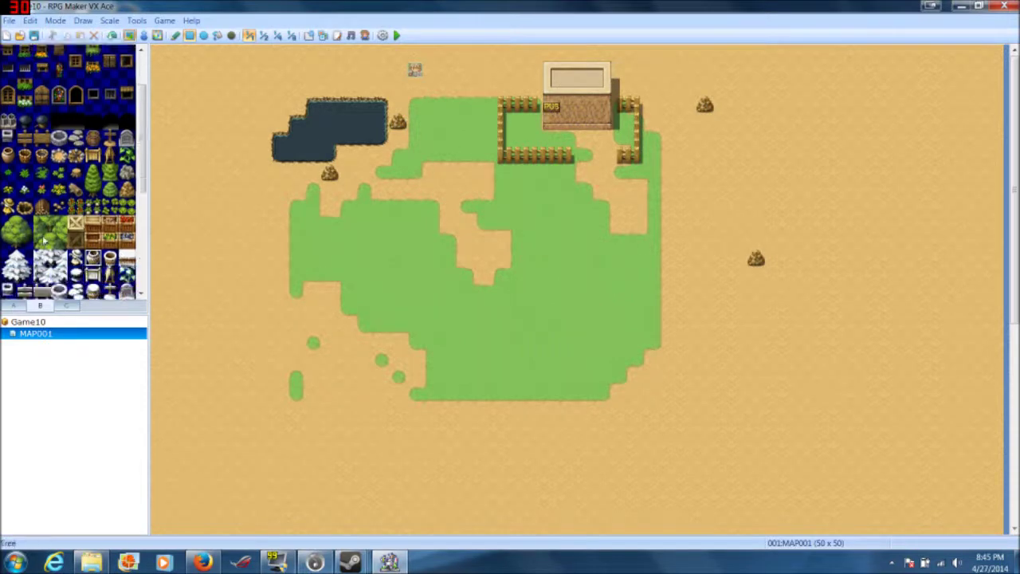
{"action": "left_click", "coordinate": [42, 173]}
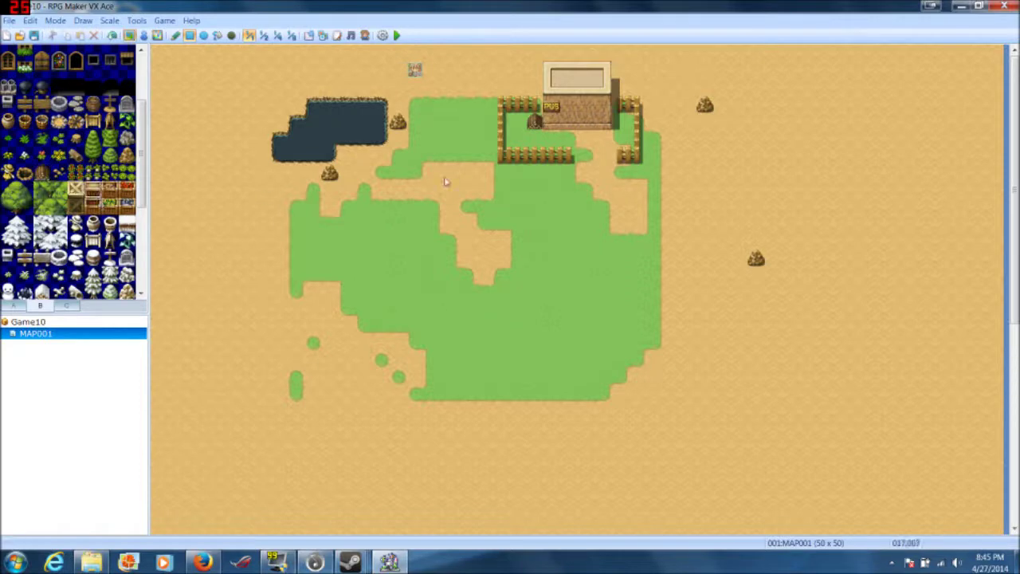
{"action": "left_click", "coordinate": [484, 113]}
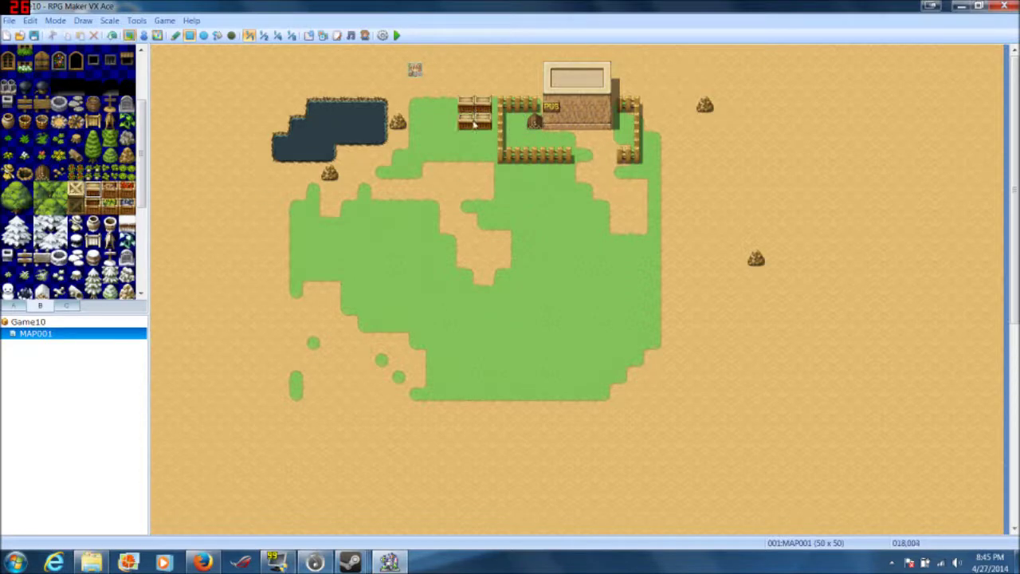
{"action": "left_click", "coordinate": [45, 178]}
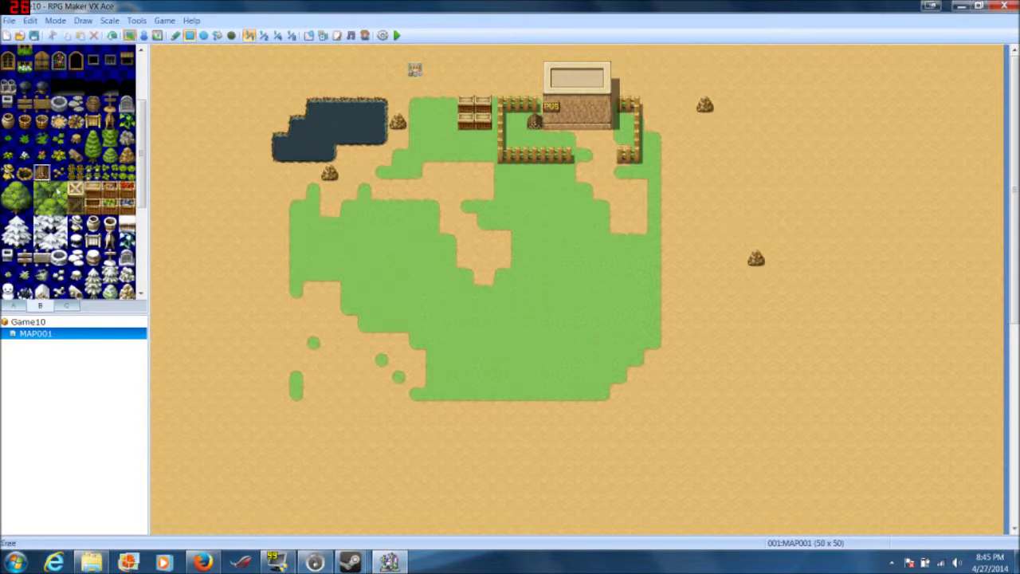
- Place four cacti on the dirt: two west of the grass, one south of it and one in the central dirt patch
{"action": "scroll", "coordinate": [58, 192], "scroll_direction": "down", "scroll_amount": 5}
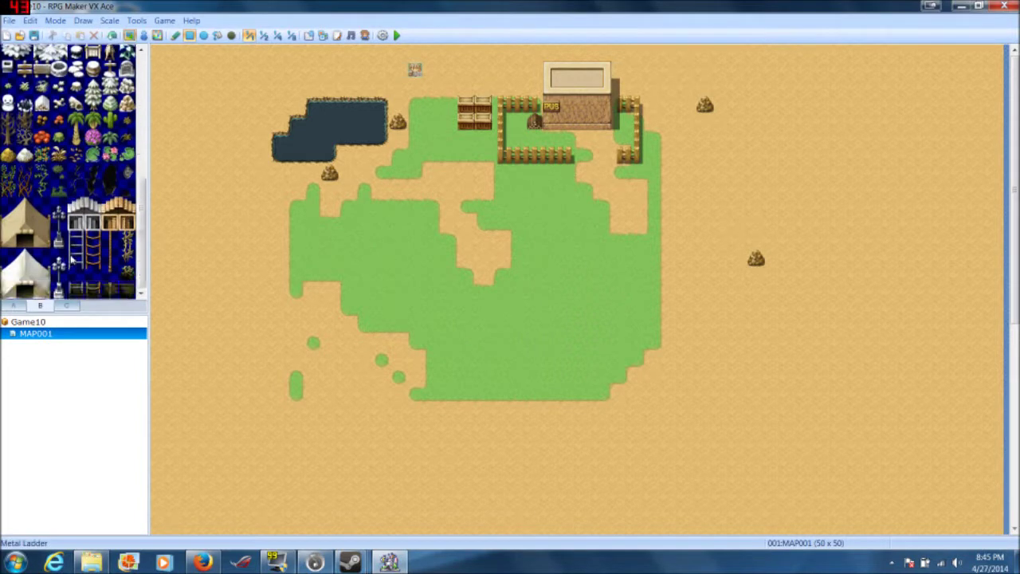
{"action": "scroll", "coordinate": [60, 249], "scroll_direction": "up", "scroll_amount": 1}
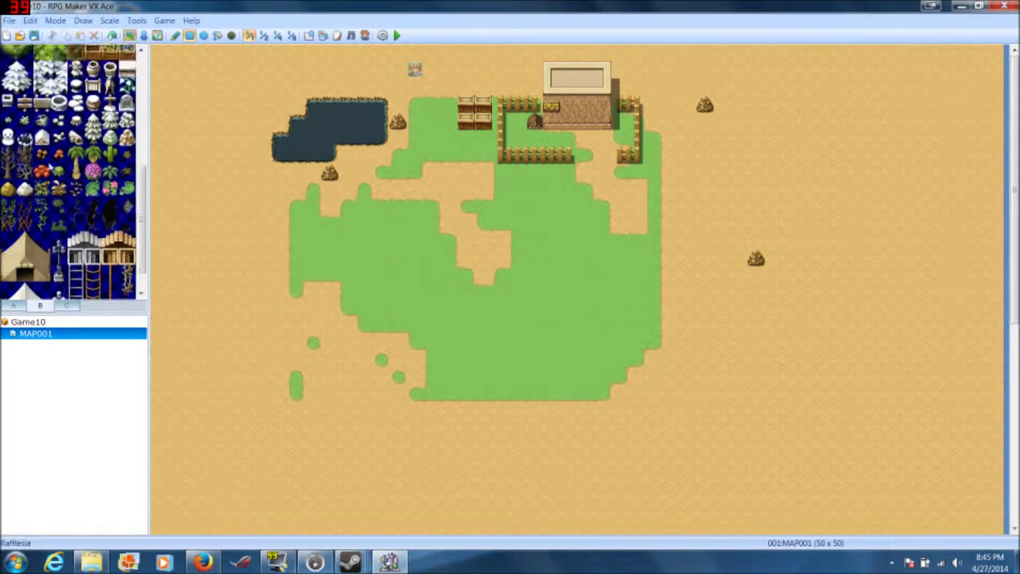
{"action": "left_click", "coordinate": [112, 155]}
{"action": "left_click", "coordinate": [228, 208]}
{"action": "left_click", "coordinate": [210, 292]}
{"action": "left_click", "coordinate": [451, 429]}
- Place a two-tile-high Dead Tree on the dirt west of the pond
{"action": "left_click", "coordinate": [8, 162]}
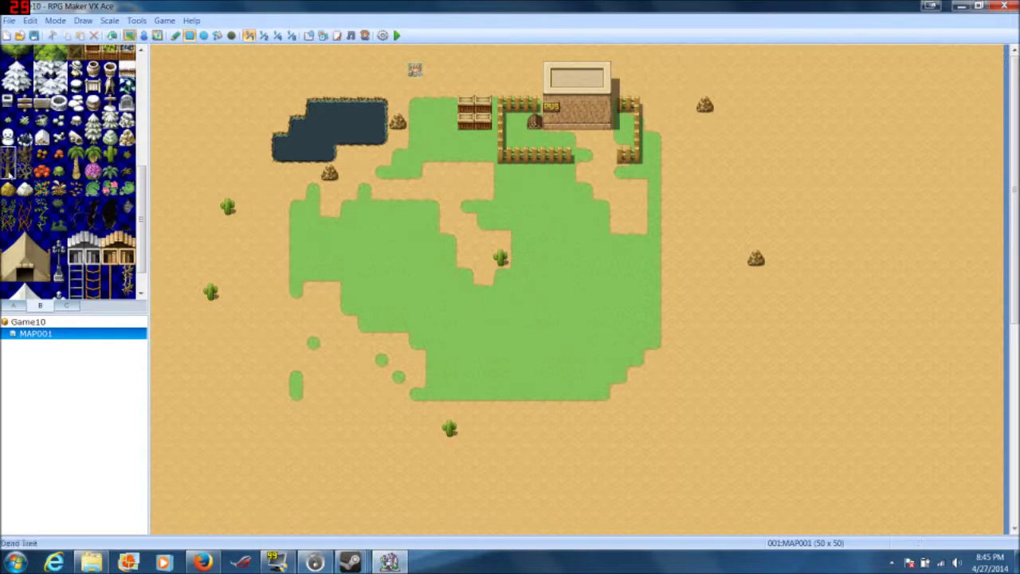
{"action": "left_click", "coordinate": [209, 157]}
{"action": "left_click", "coordinate": [209, 169]}
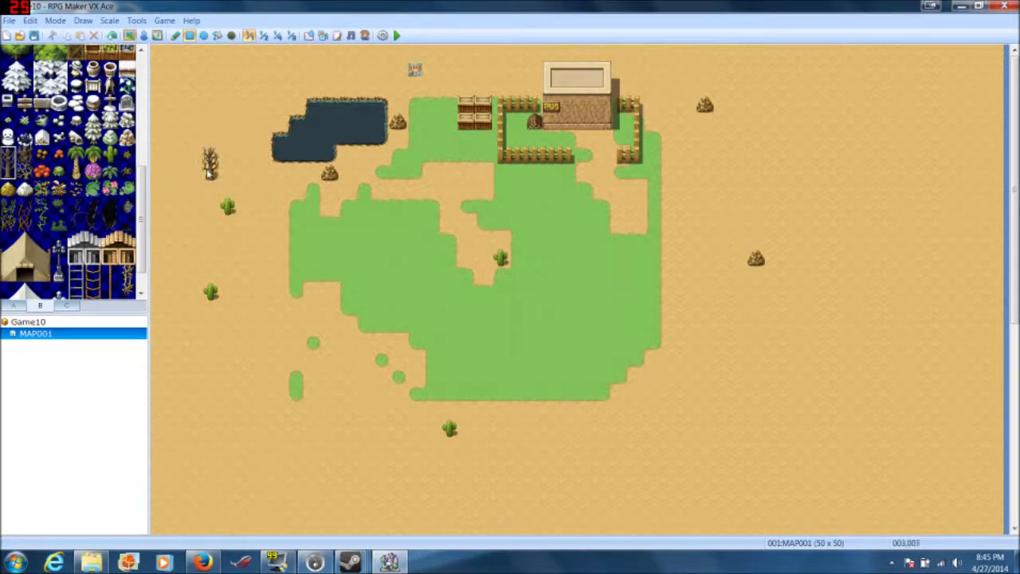
- Place two more two-tile-high Dead Trees along the pond's southern edge
{"action": "left_click", "coordinate": [307, 156]}
{"action": "left_click", "coordinate": [364, 150]}
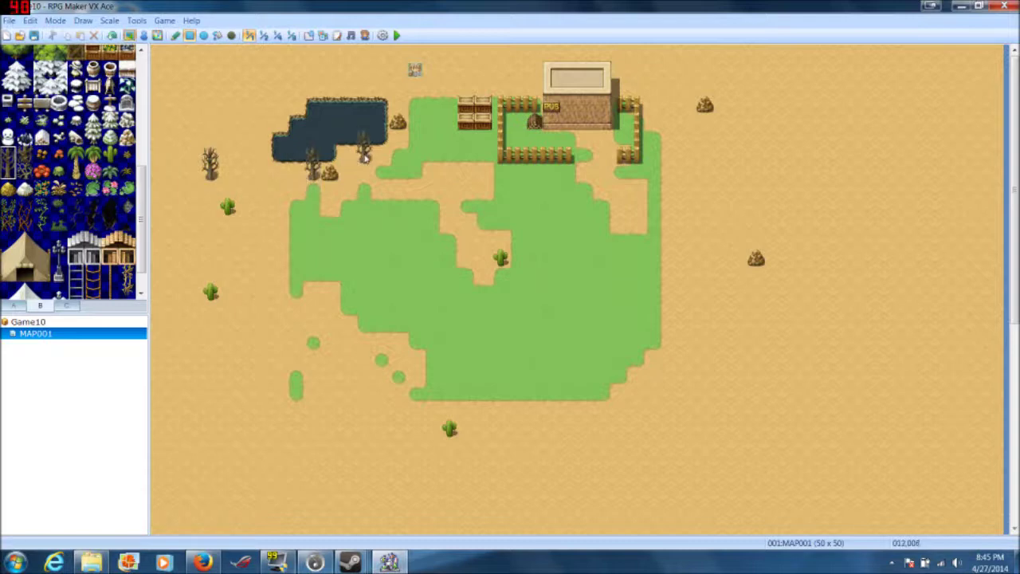
- Place the large brown tent on the dirt east of the grass and a green lily pad in the pond
{"action": "left_click", "coordinate": [50, 274]}
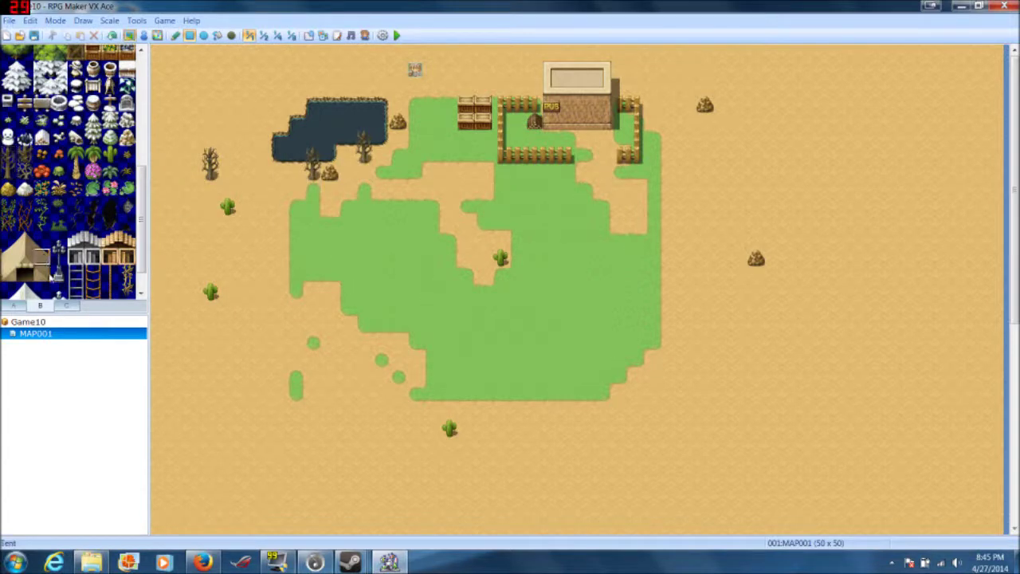
{"action": "left_click_drag", "start_coordinate": [18, 266], "coordinate": [40, 239]}
{"action": "left_click", "coordinate": [691, 190]}
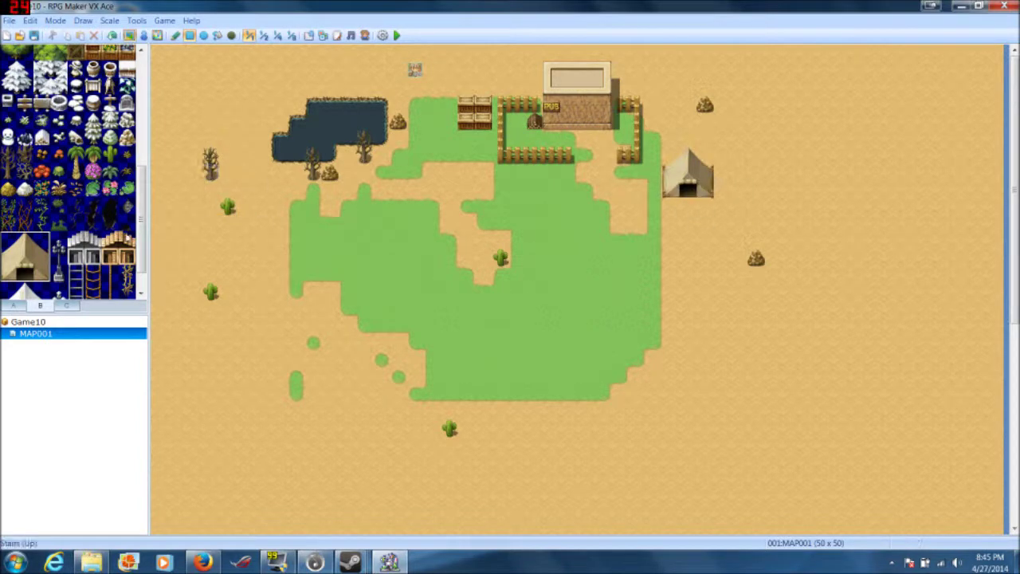
{"action": "left_click", "coordinate": [93, 188]}
{"action": "left_click", "coordinate": [363, 121]}
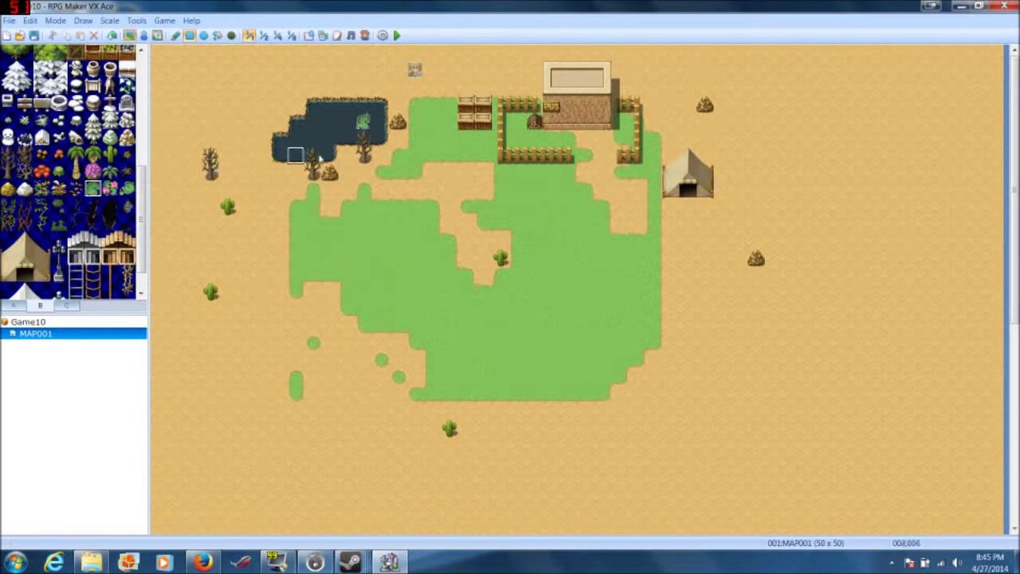
- Cover the left and middle parts of the pub building's flat roof with yellow Roof (Wood) tiles
{"action": "scroll", "coordinate": [72, 223], "scroll_direction": "down", "scroll_amount": 2}
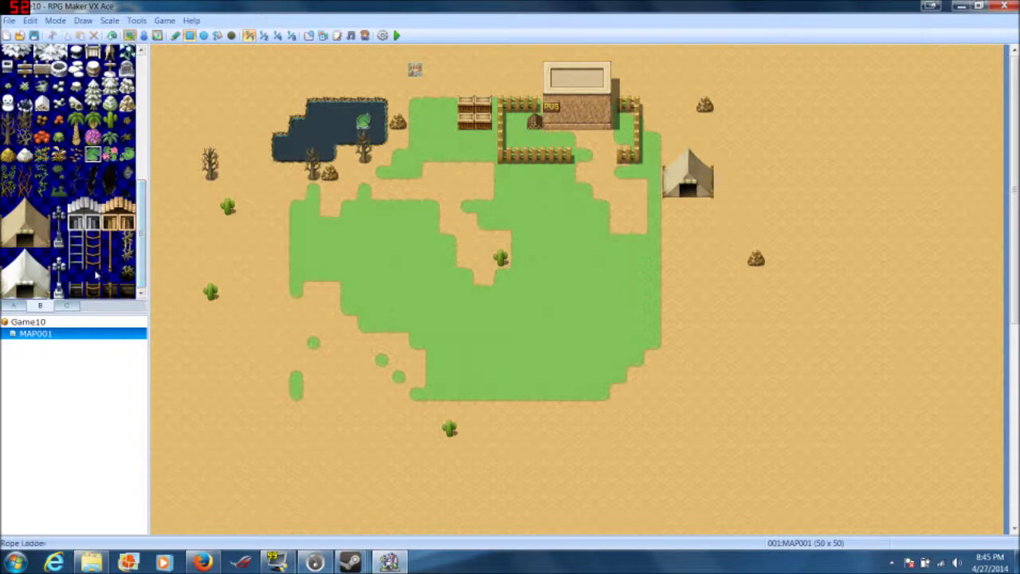
{"action": "left_click", "coordinate": [66, 307]}
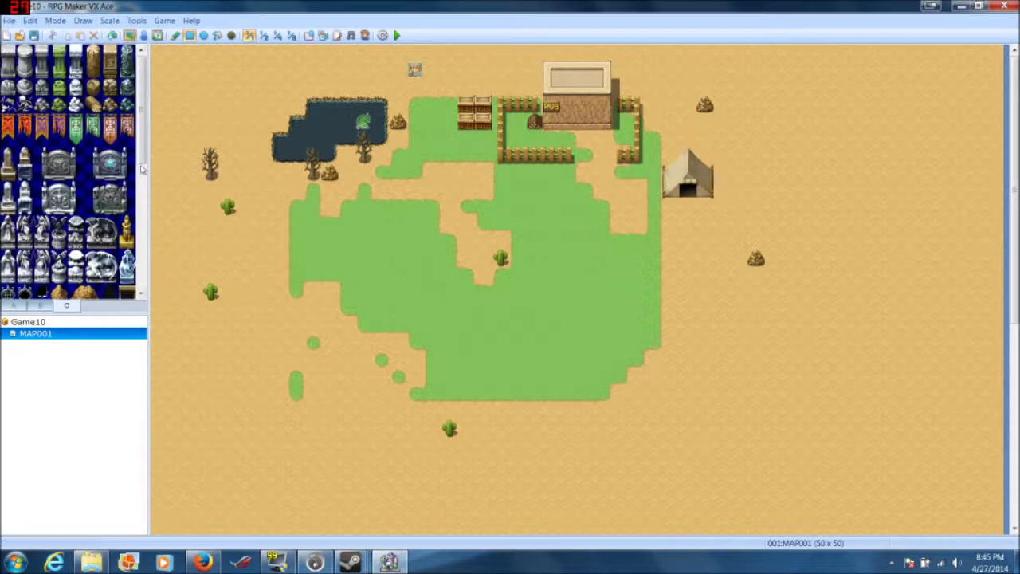
{"action": "scroll", "coordinate": [138, 249], "scroll_direction": "down", "scroll_amount": 3}
{"action": "left_click_drag", "start_coordinate": [137, 249], "coordinate": [136, 266]}
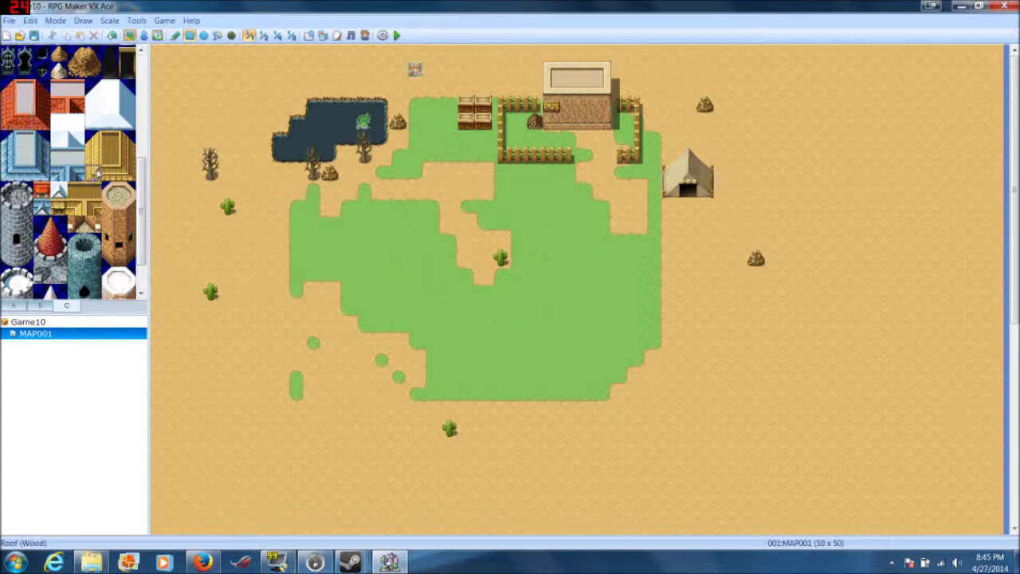
{"action": "left_click_drag", "start_coordinate": [102, 139], "coordinate": [128, 139]}
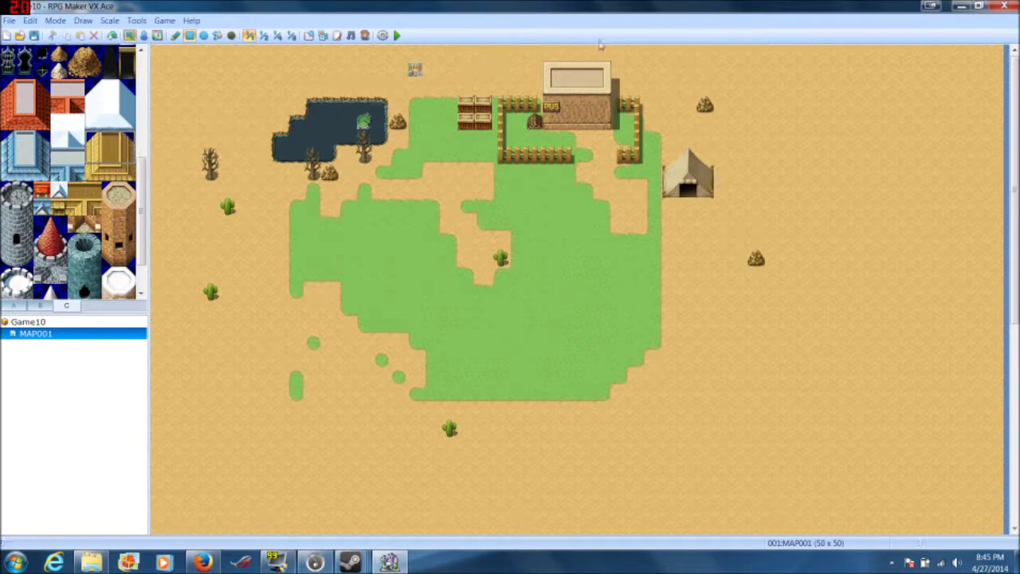
{"action": "mouse_move", "coordinate": [557, 63]}
{"action": "left_mouse_down"}
{"action": "mouse_move", "coordinate": [596, 73]}
{"action": "mouse_move", "coordinate": [571, 72]}
{"action": "left_mouse_up"}
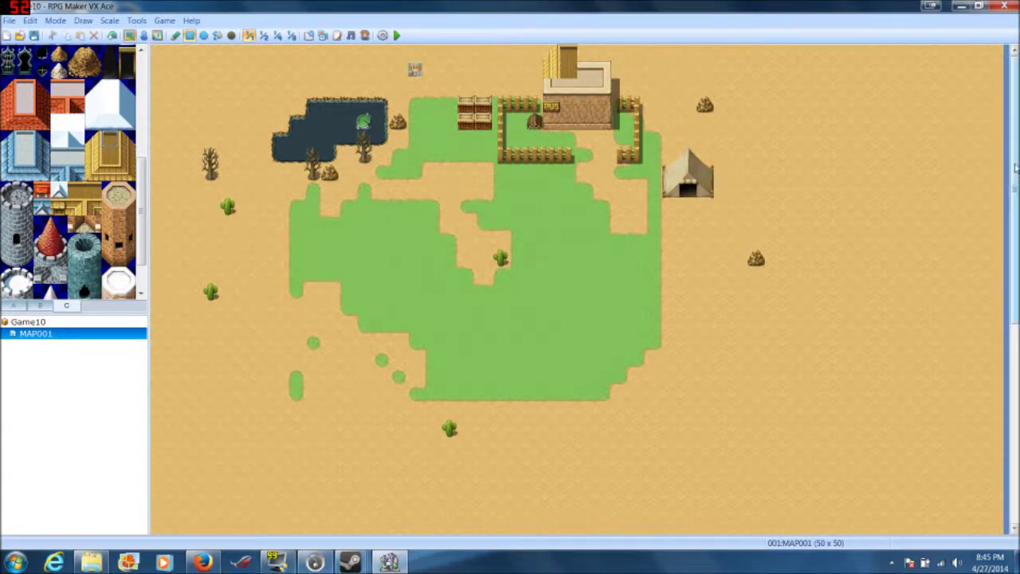
{"action": "left_click", "coordinate": [579, 71]}
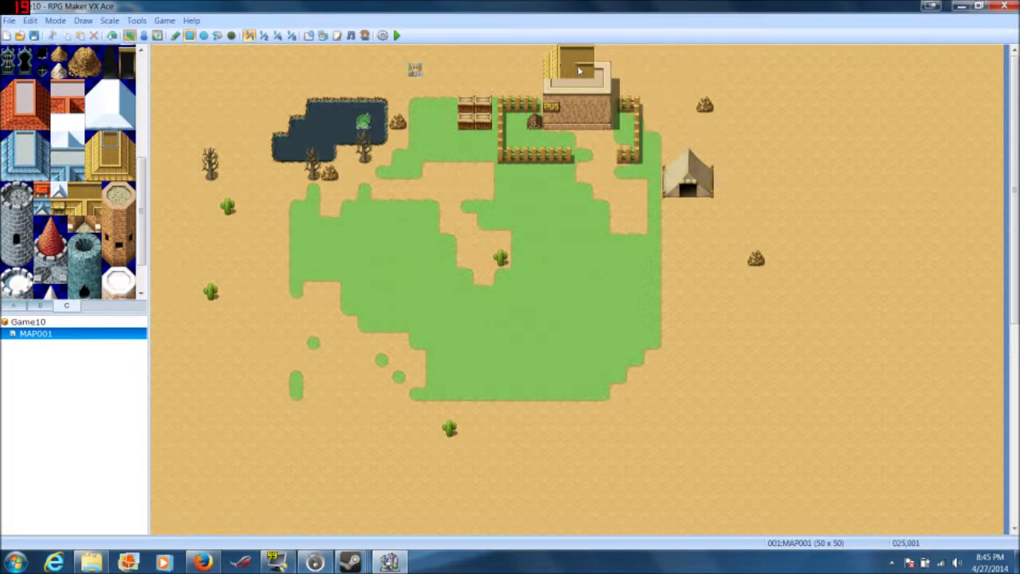
{"action": "left_click", "coordinate": [583, 73]}
{"action": "left_click", "coordinate": [550, 88]}
{"action": "left_click_drag", "start_coordinate": [549, 97], "coordinate": [603, 88]}
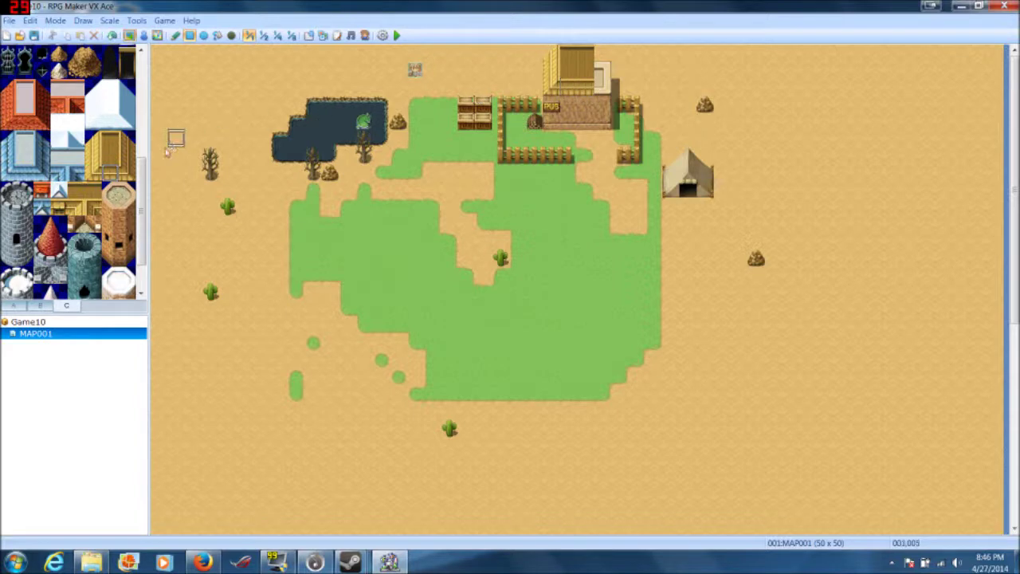
- Complete the right side of the building's roof with the matching Roof (Wood) corner and edge tiles
{"action": "left_click", "coordinate": [604, 89]}
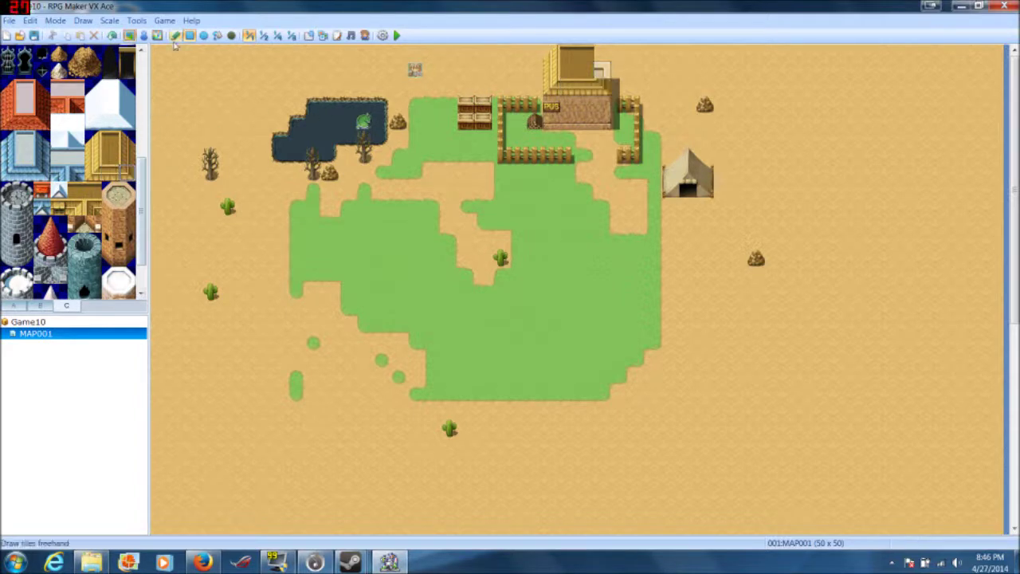
{"action": "left_click", "coordinate": [127, 163]}
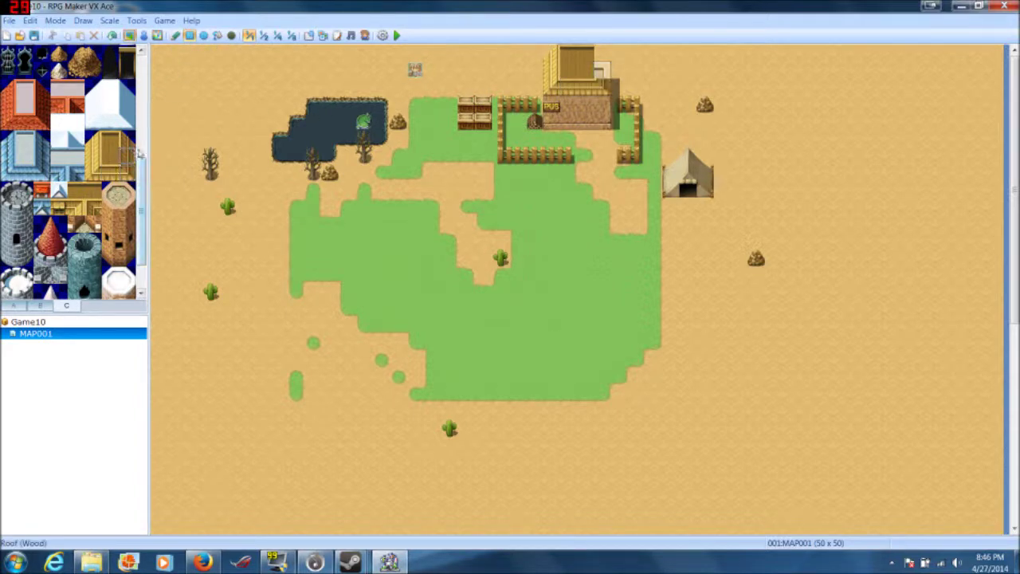
{"action": "left_click", "coordinate": [602, 73]}
{"action": "left_click", "coordinate": [128, 140]}
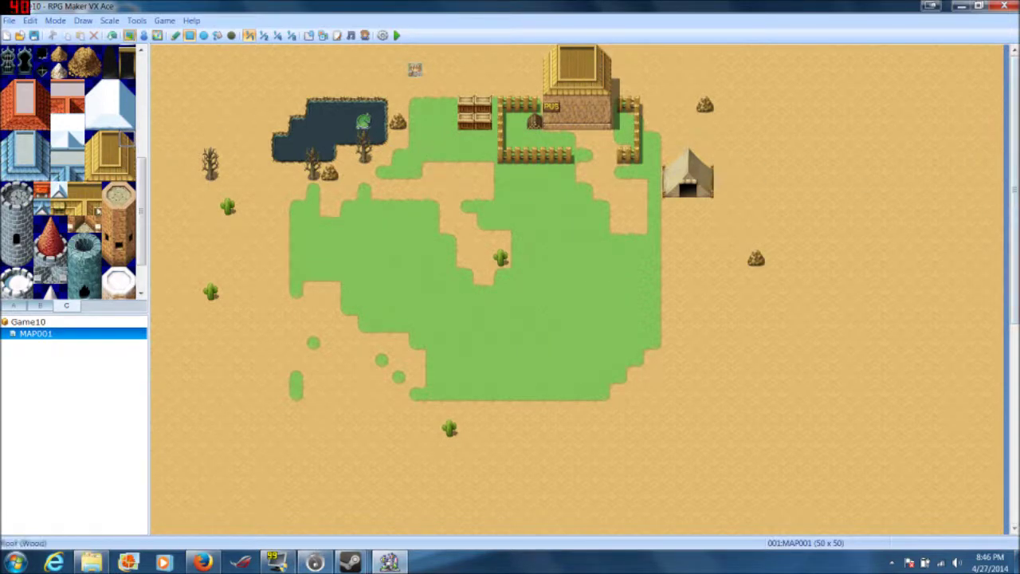
- Place two tall brown pillars in front of the building, one at each front corner
{"action": "left_click_drag", "start_coordinate": [141, 222], "coordinate": [145, 104]}
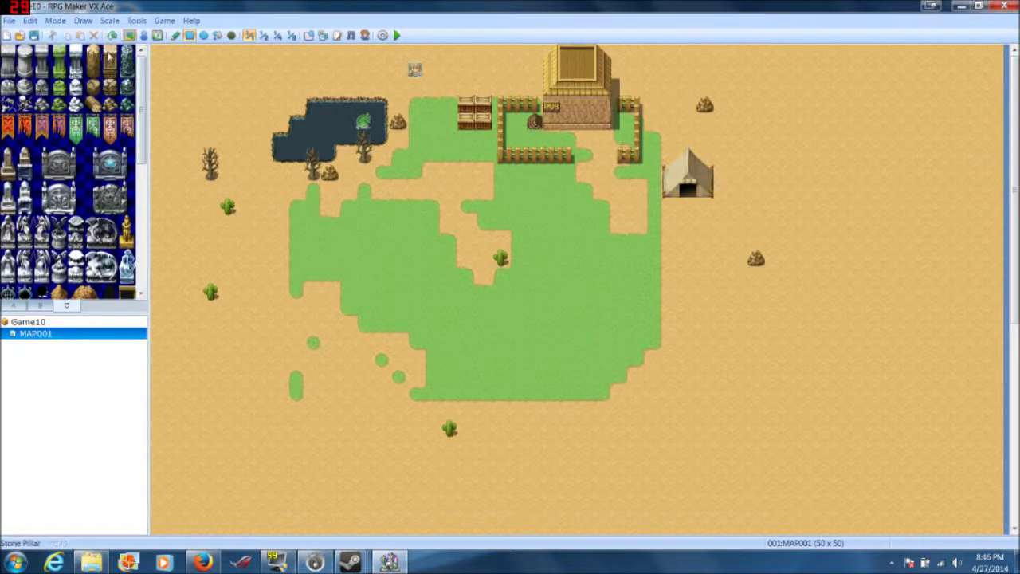
{"action": "left_click", "coordinate": [552, 135]}
{"action": "key", "text": "ctrl+z"}
{"action": "left_click", "coordinate": [552, 138]}
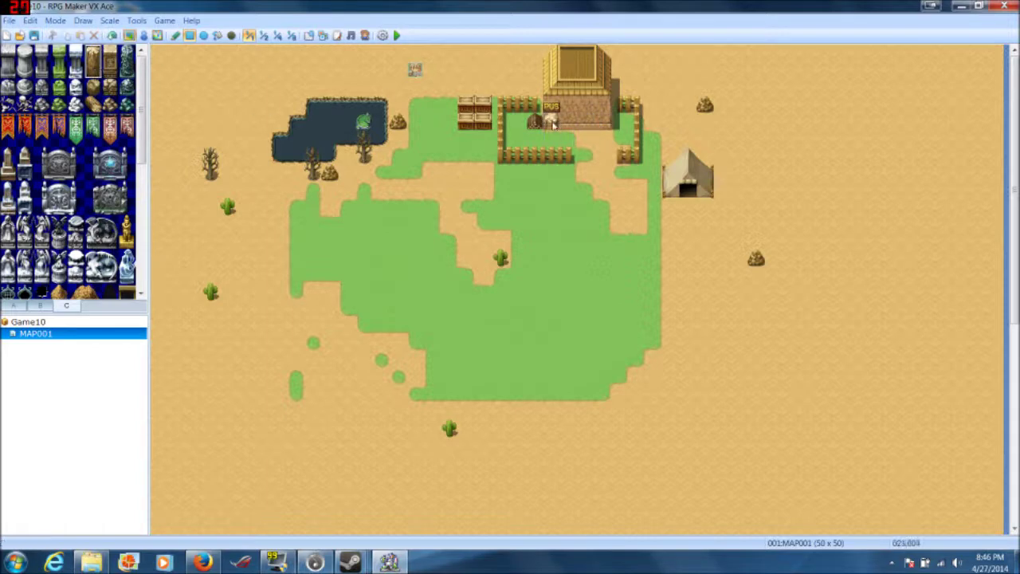
{"action": "left_click", "coordinate": [604, 135]}
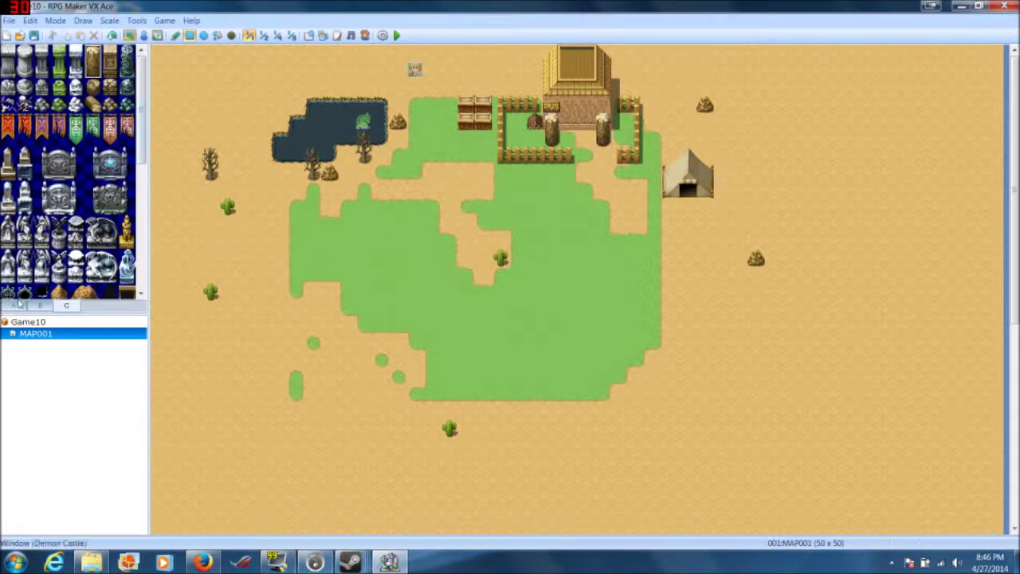
- Replace the front fence south of the building with grass, keeping only its western part, and fill the adjoining dirt with grass
{"action": "left_click", "coordinate": [14, 305]}
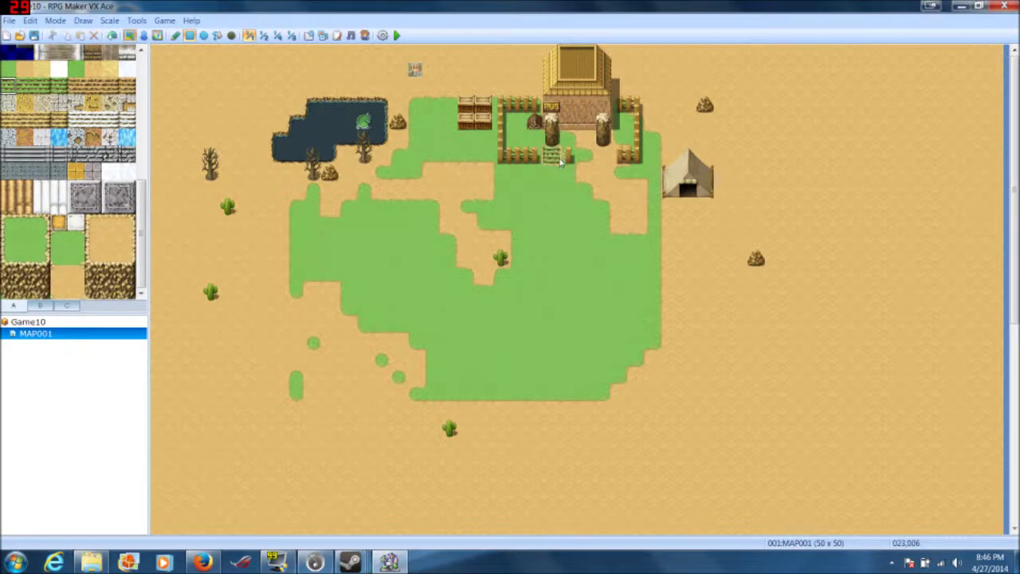
{"action": "scroll", "coordinate": [11, 94], "scroll_direction": "up", "scroll_amount": 8}
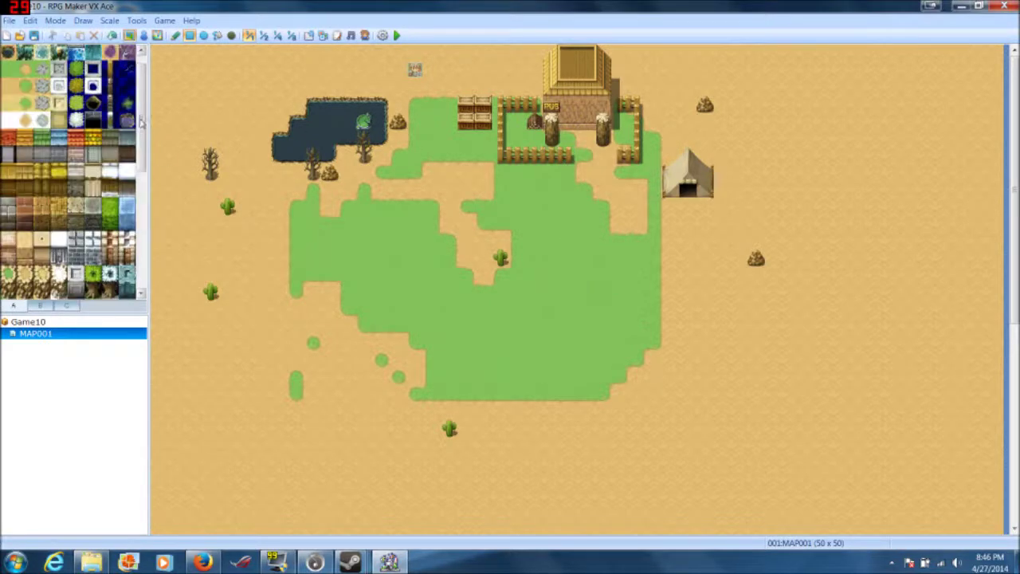
{"action": "left_click", "coordinate": [11, 93]}
{"action": "left_click", "coordinate": [562, 157]}
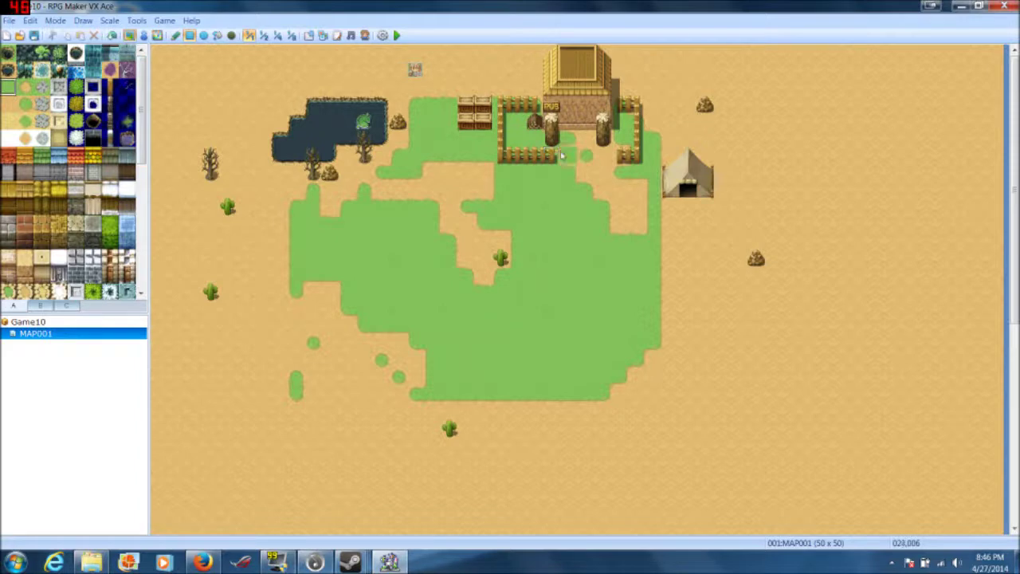
{"action": "left_click", "coordinate": [24, 103]}
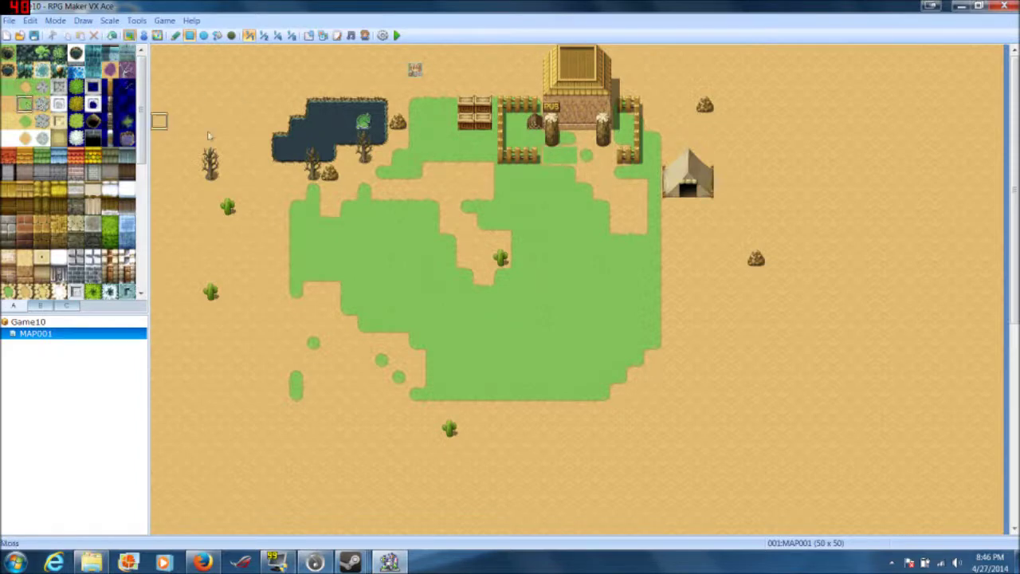
{"action": "mouse_move", "coordinate": [586, 157]}
{"action": "left_mouse_down"}
{"action": "mouse_move", "coordinate": [586, 137]}
{"action": "mouse_move", "coordinate": [588, 173]}
{"action": "left_mouse_up"}
{"action": "left_click", "coordinate": [617, 159]}
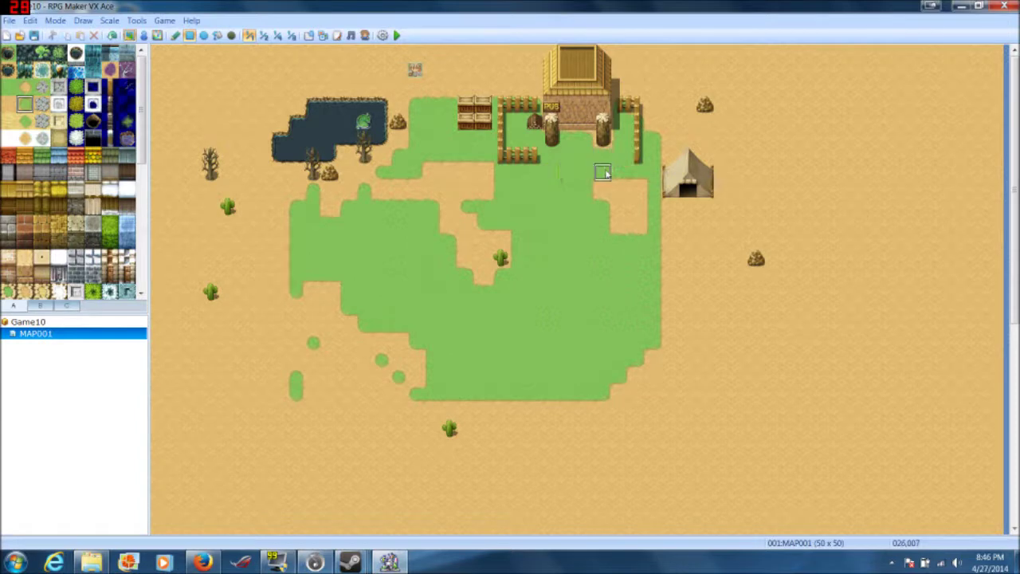
- Paint a staggered grey cobblestone path from the building's entrance south across the grass
{"action": "left_click", "coordinate": [41, 103]}
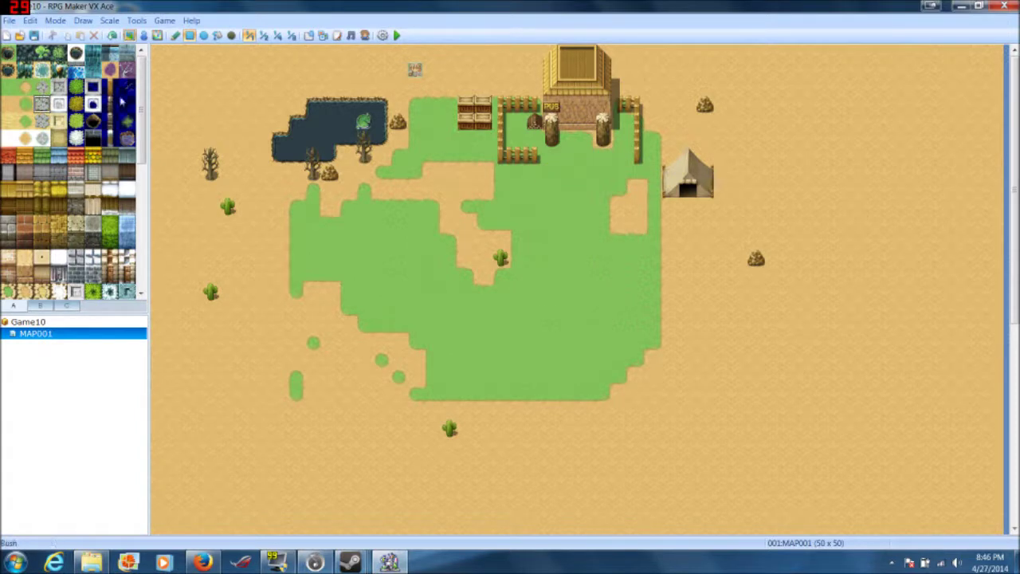
{"action": "key", "text": "ctrl+z"}
{"action": "left_click_drag", "start_coordinate": [588, 206], "coordinate": [589, 223]}
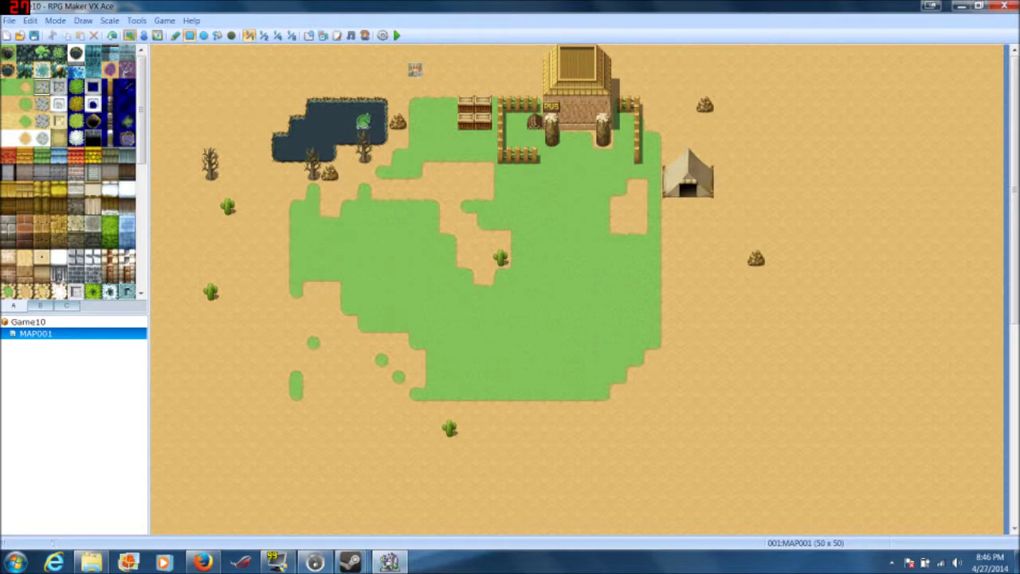
{"action": "left_click_drag", "start_coordinate": [584, 140], "coordinate": [563, 221]}
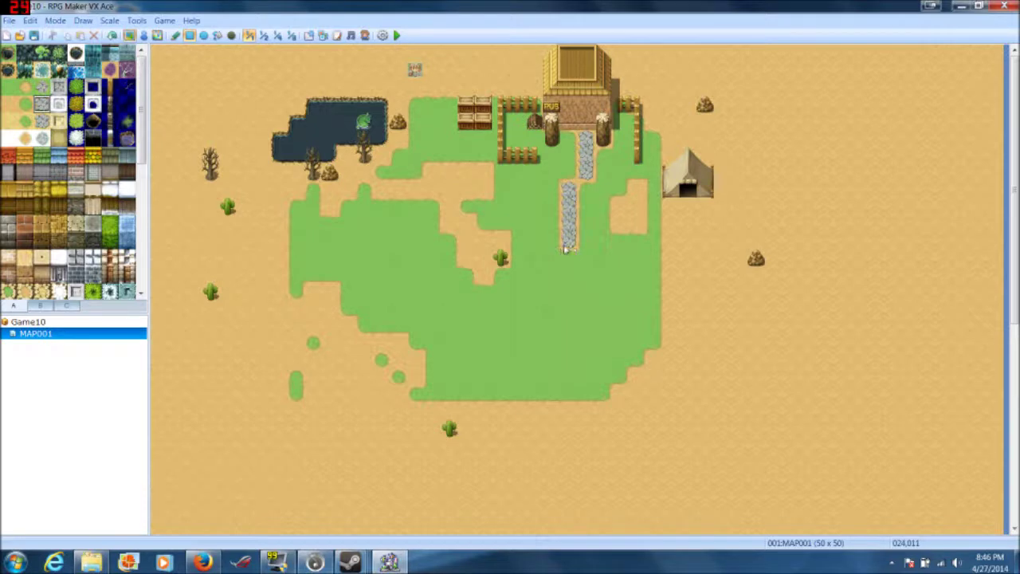
{"action": "left_click_drag", "start_coordinate": [585, 268], "coordinate": [586, 279]}
- Paint a broken cobblestone path southeast from the tent's entrance and a broken chain of dark water around its east and south
{"action": "mouse_move", "coordinate": [687, 217]}
{"action": "left_mouse_down"}
{"action": "mouse_move", "coordinate": [686, 264]}
{"action": "mouse_move", "coordinate": [739, 328]}
{"action": "mouse_move", "coordinate": [790, 420]}
{"action": "mouse_move", "coordinate": [790, 447]}
{"action": "left_mouse_up"}
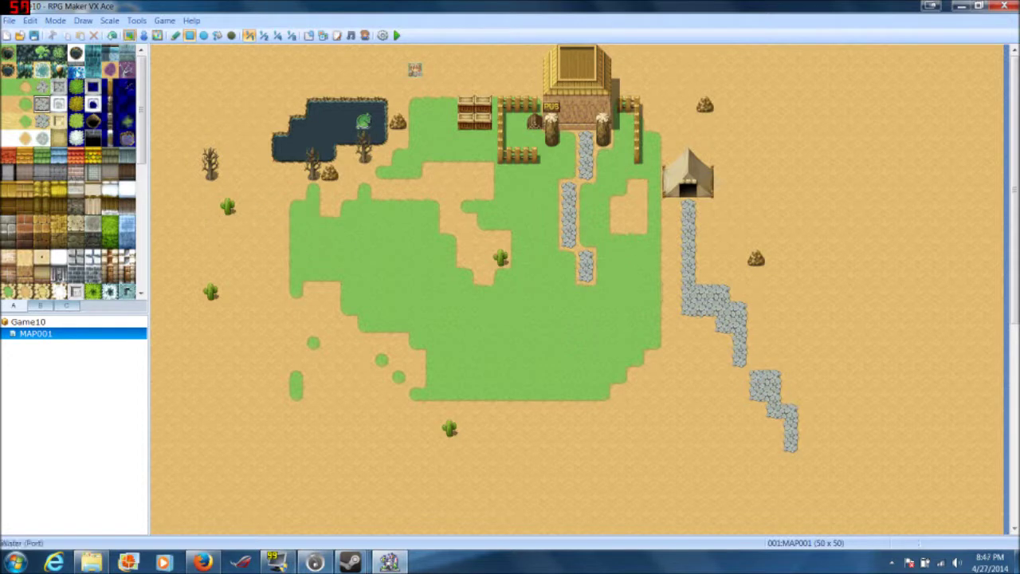
{"action": "mouse_move", "coordinate": [757, 209]}
{"action": "left_mouse_down"}
{"action": "mouse_move", "coordinate": [789, 239]}
{"action": "mouse_move", "coordinate": [860, 408]}
{"action": "mouse_move", "coordinate": [853, 478]}
{"action": "mouse_move", "coordinate": [778, 490]}
{"action": "mouse_move", "coordinate": [720, 448]}
{"action": "mouse_move", "coordinate": [685, 445]}
{"action": "left_mouse_up"}
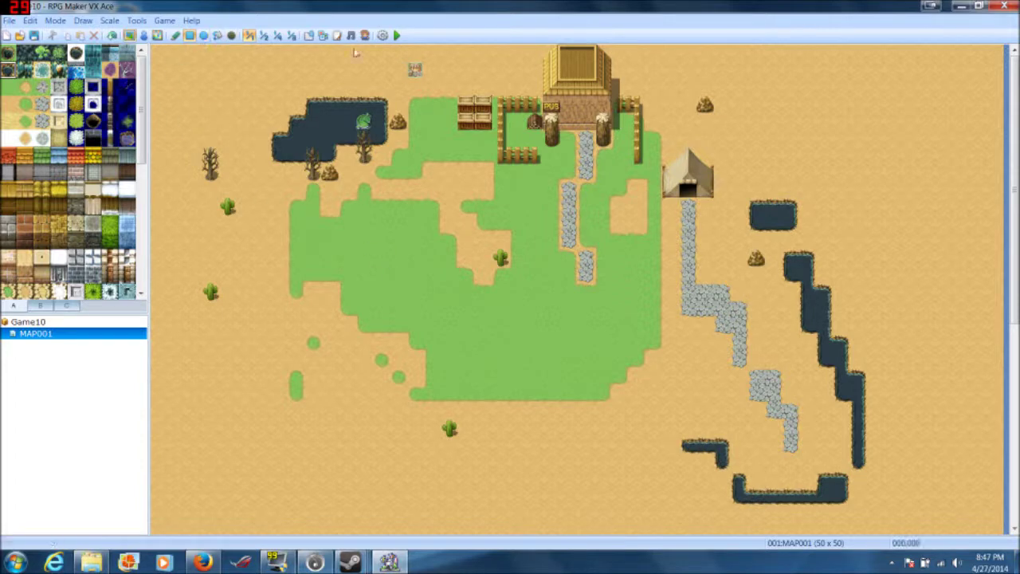
- Start a playtest, saving the changes to Game10, and begin a new game
{"action": "left_click", "coordinate": [396, 35]}
{"action": "left_click", "coordinate": [484, 318]}
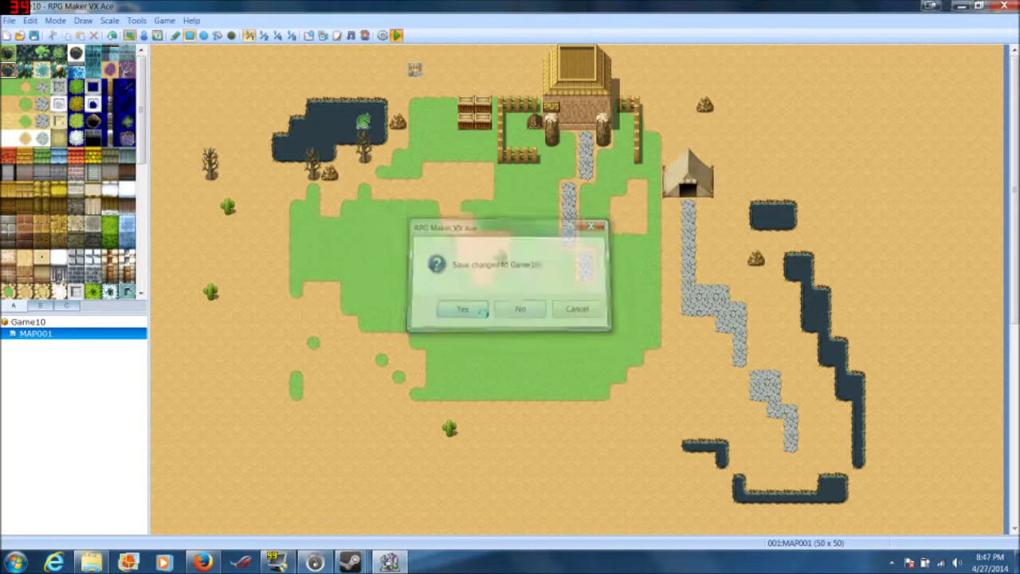
{"action": "key", "text": "Return"}
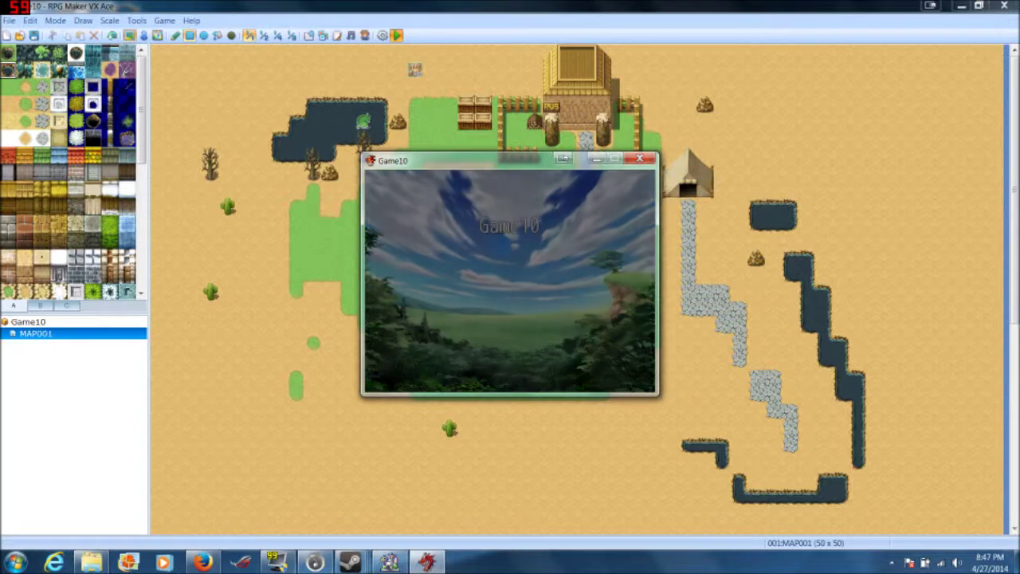
- Walk the hero from the pond southeast across the grass and up behind the pub building's roof
{"action": "key", "text": "Down"}
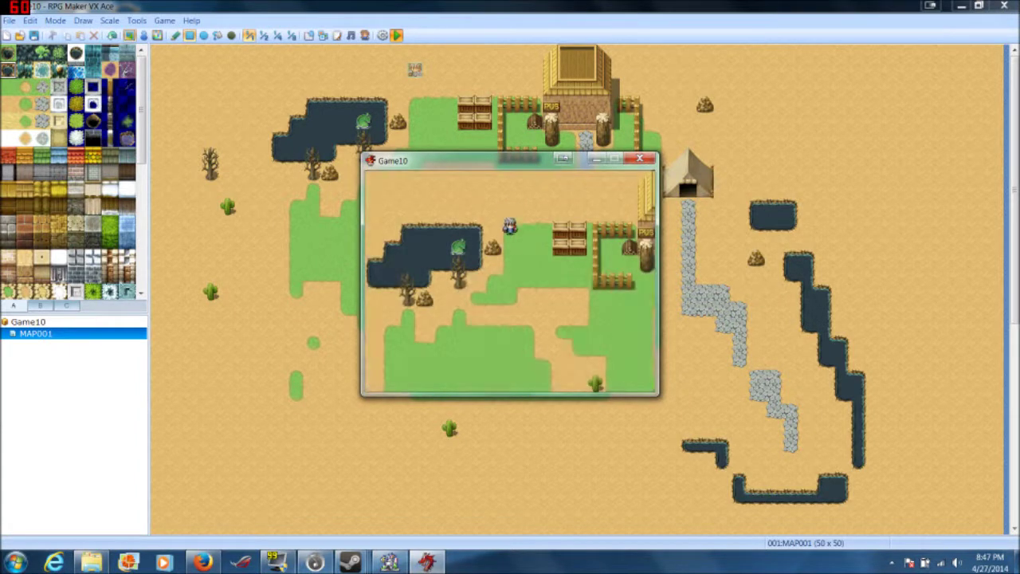
{"action": "key", "text": "Right"}
{"action": "key", "text": "Down"}
{"action": "key", "text": "Down"}
{"action": "key", "text": "Right"}
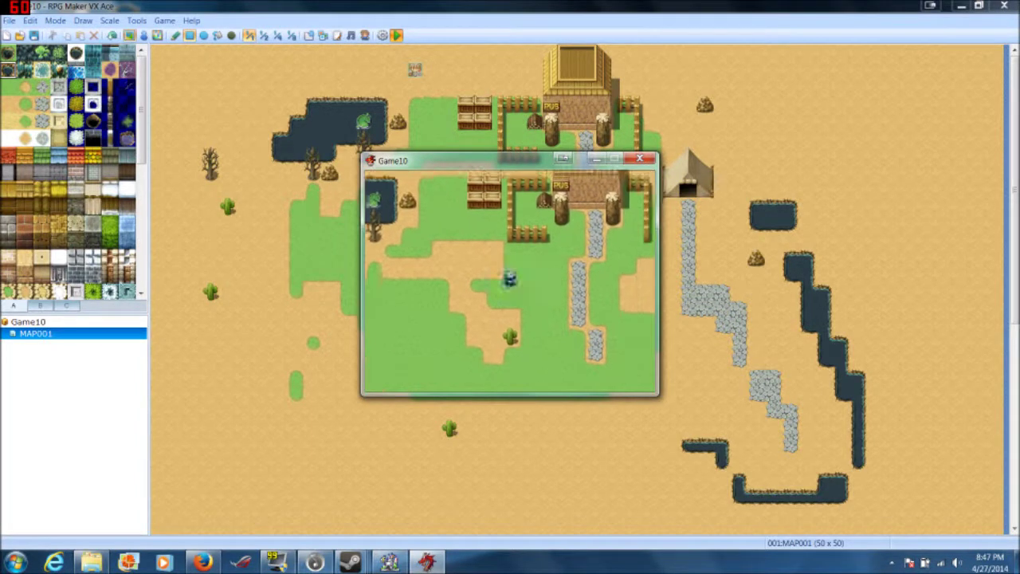
{"action": "key", "text": "Up"}
{"action": "key", "text": "Left"}
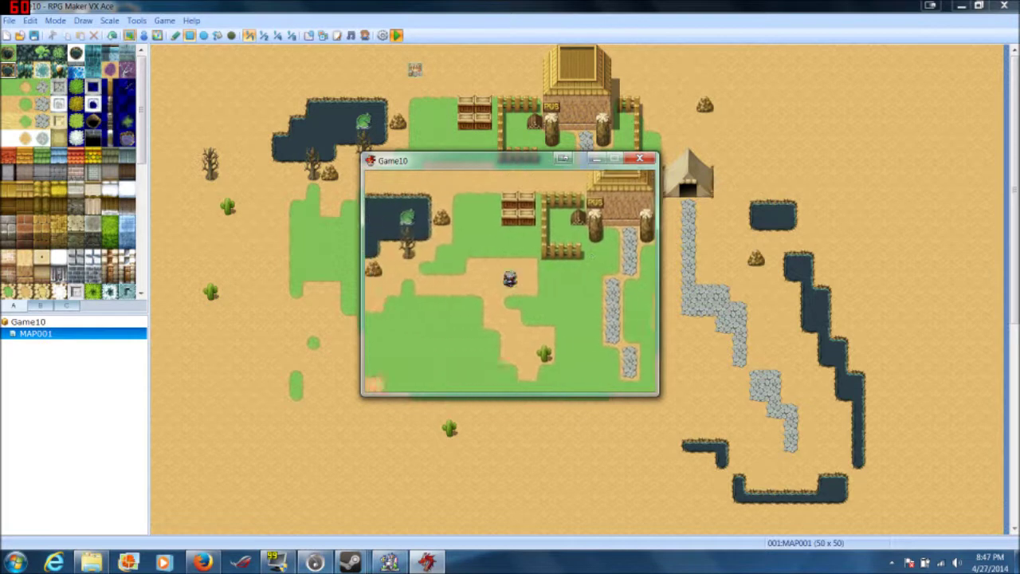
{"action": "key", "text": "Up"}
{"action": "key", "text": "Right"}
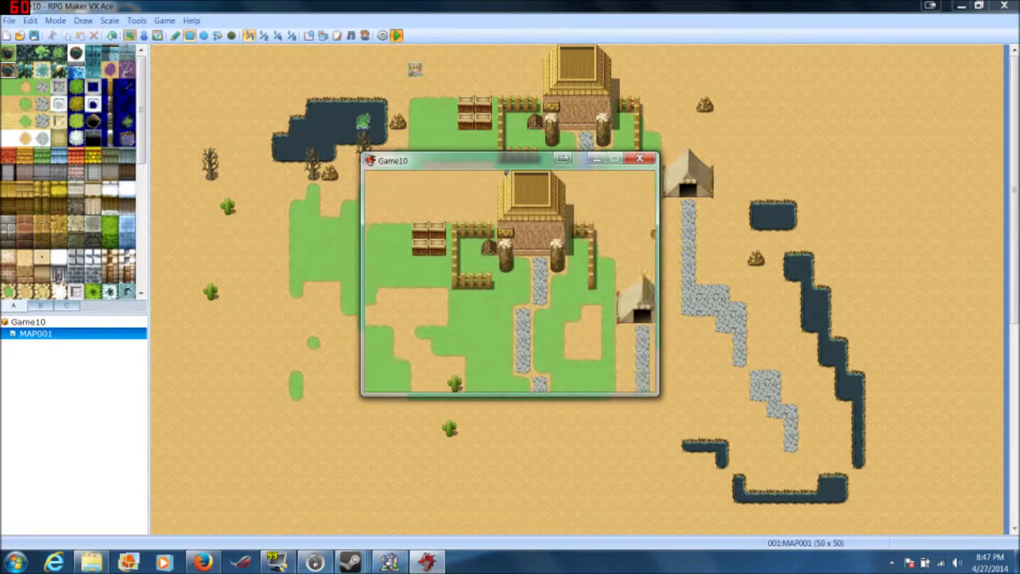
- Walk the hero back and forth along the roof's northern edge and east past the building to test passability
{"action": "key", "text": "Left"}
{"action": "key", "text": "Right"}
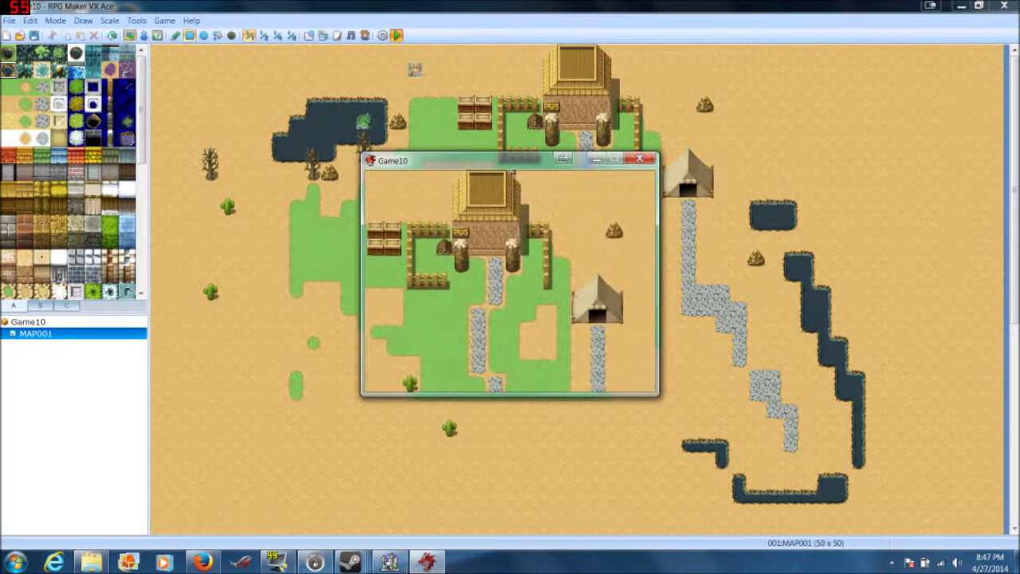
{"action": "key", "text": "Left"}
{"action": "key", "text": "Right"}
{"action": "key", "text": "Right"}
{"action": "key", "text": "Left"}
{"action": "key", "text": "Right"}
{"action": "key", "text": "Left"}
{"action": "key", "text": "Left"}
{"action": "key", "text": "Right"}
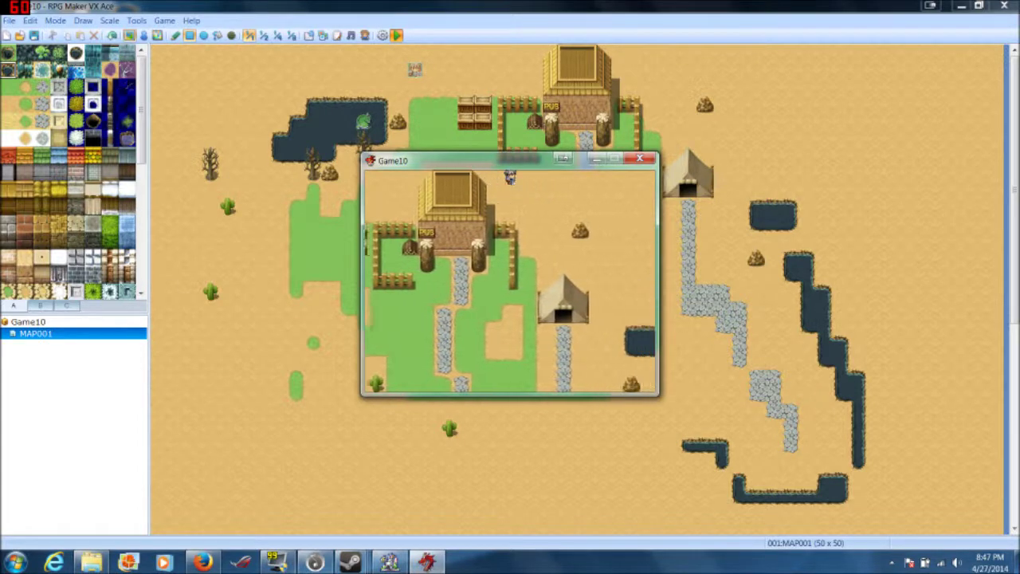
- Walk the hero east past the pub and down to the tent, testing whether its entrance can be walked into
{"action": "key", "text": "Right"}
{"action": "key", "text": "Right"}
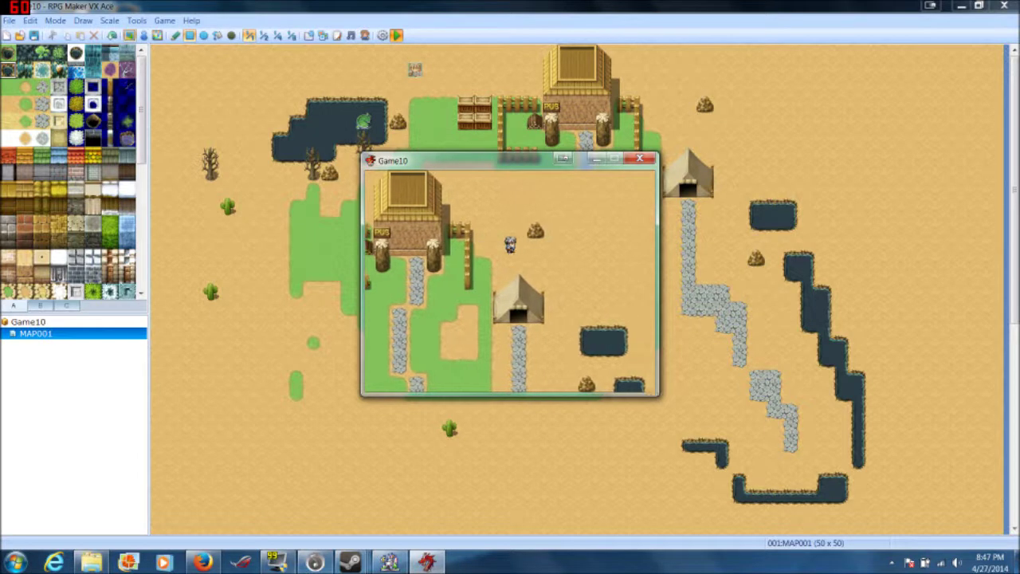
{"action": "key", "text": "Left"}
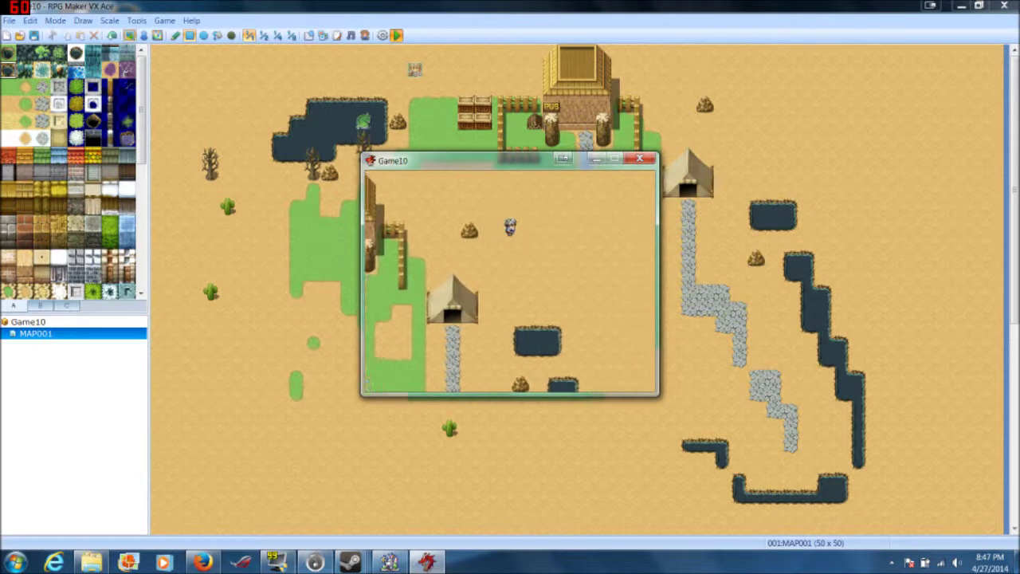
{"action": "key", "text": "Down"}
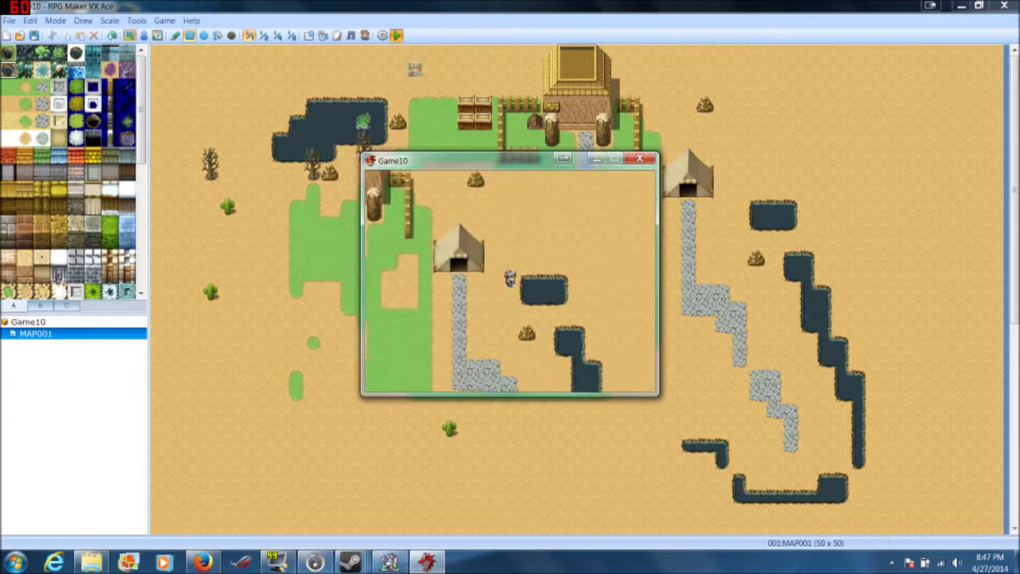
{"action": "key", "text": "Left"}
{"action": "key", "text": "Left"}
{"action": "key", "text": "Up"}
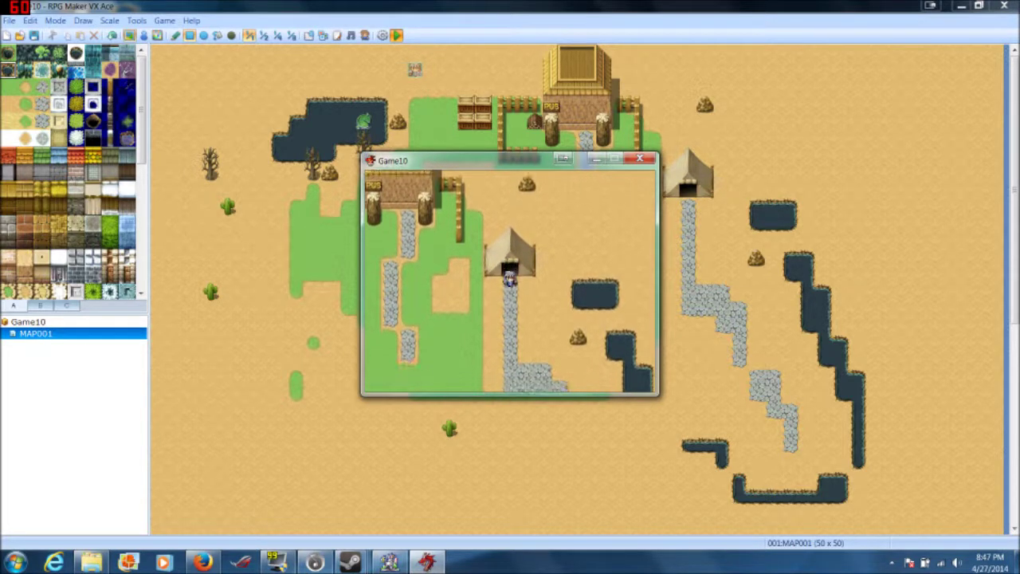
{"action": "key", "text": "Up"}
{"action": "key", "text": "Down"}
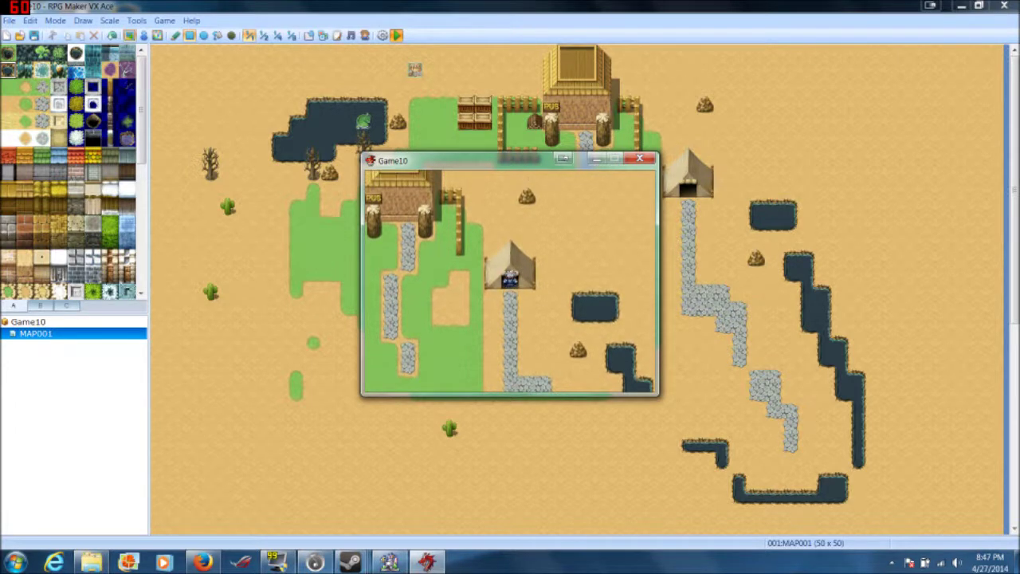
- Walk the hero west from the tent to the pub's cobblestone path and up to the front wall between the pillars
{"action": "key", "text": "Left"}
{"action": "key", "text": "Left"}
{"action": "key", "text": "Left"}
{"action": "key", "text": "Left"}
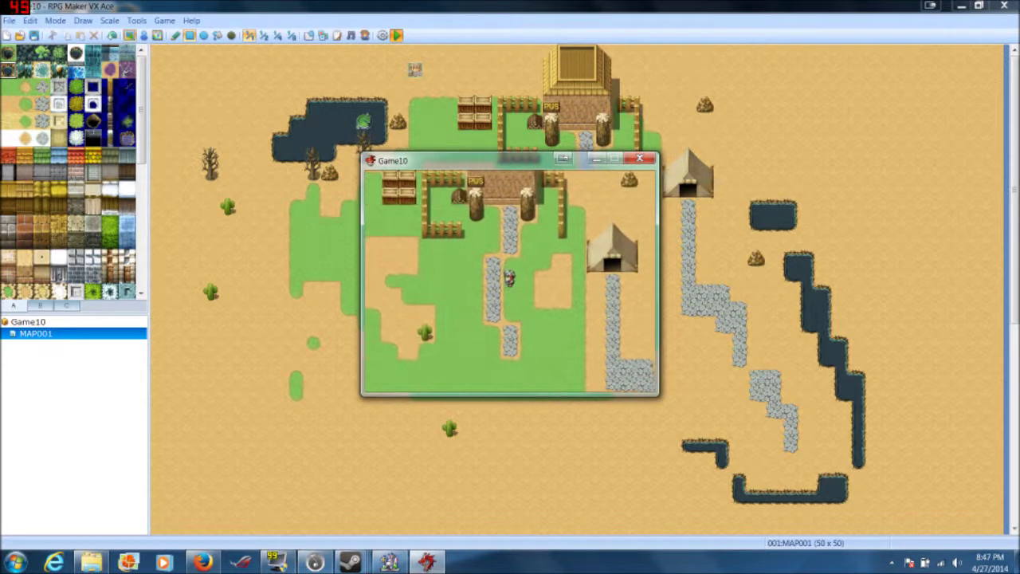
{"action": "key", "text": "Up"}
{"action": "key", "text": "Up"}
{"action": "key", "text": "Left"}
{"action": "key", "text": "Up"}
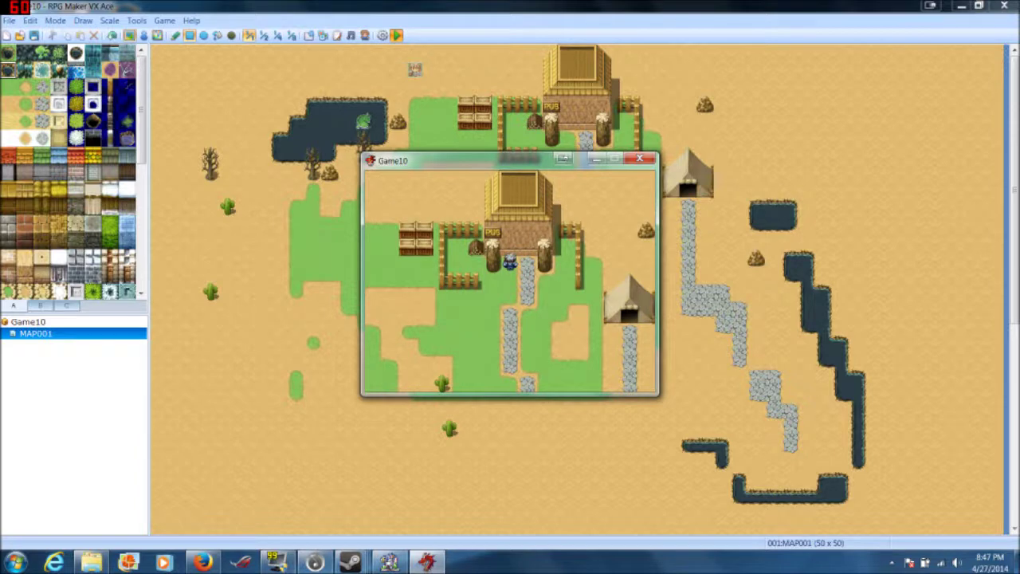
{"action": "key", "text": "Right"}
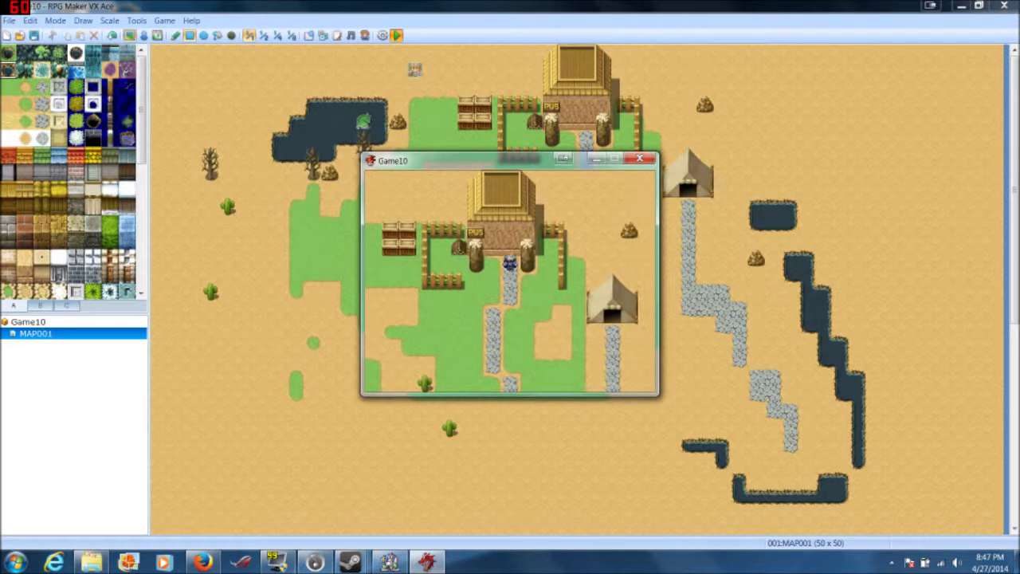
- Walk the hero down the pub's cobblestone path and back up to the building, and end the playtest
{"action": "key", "text": "Down"}
{"action": "key", "text": "Down"}
{"action": "key", "text": "Down"}
{"action": "key", "text": "Down"}
{"action": "key", "text": "Down"}
{"action": "key", "text": "Down"}
{"action": "key", "text": "Down"}
{"action": "key", "text": "Down"}
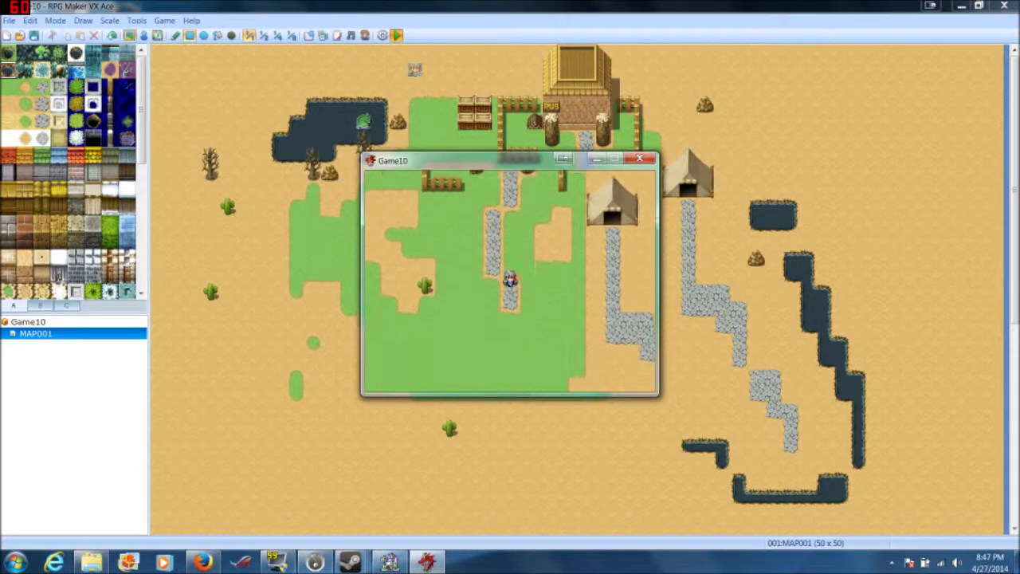
{"action": "key", "text": "Up"}
{"action": "key", "text": "Up"}
{"action": "key", "text": "Up"}
{"action": "key", "text": "Up"}
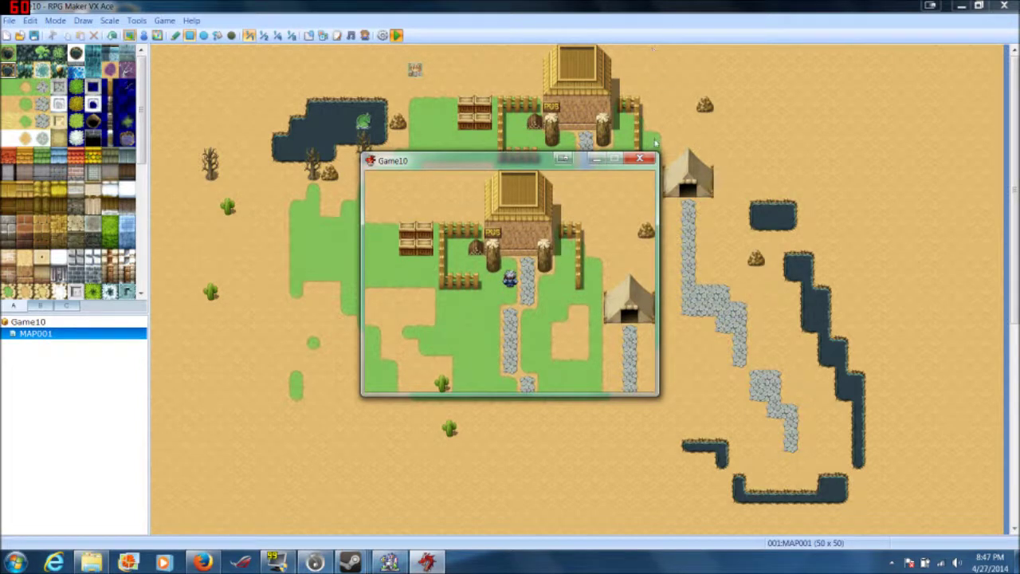
{"action": "left_click", "coordinate": [639, 158]}
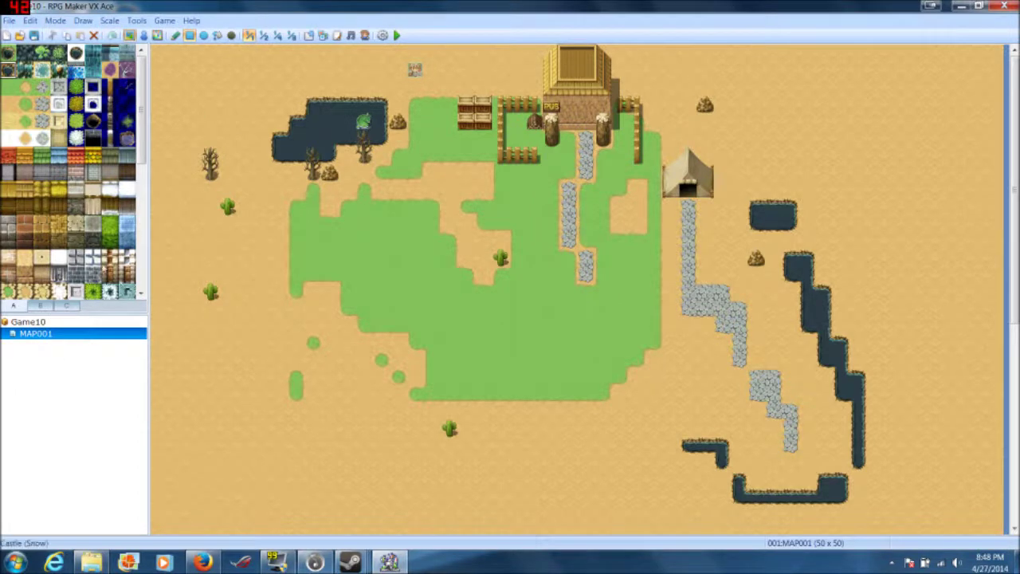
- Create an event on the pub's entrance tile using the brown wooden door graphic from !Door3
{"action": "left_click", "coordinate": [143, 35]}
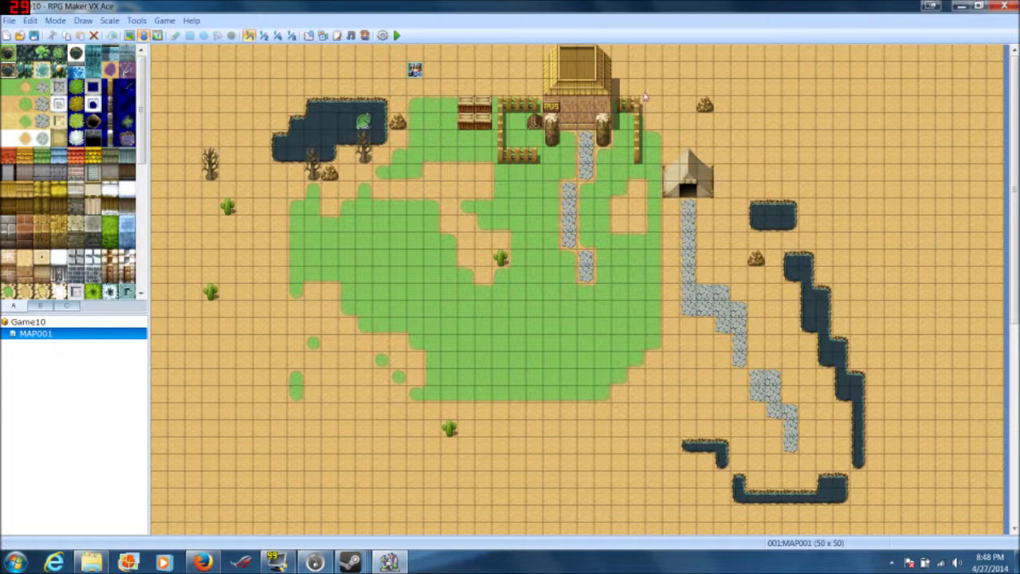
{"action": "double_click", "coordinate": [584, 121]}
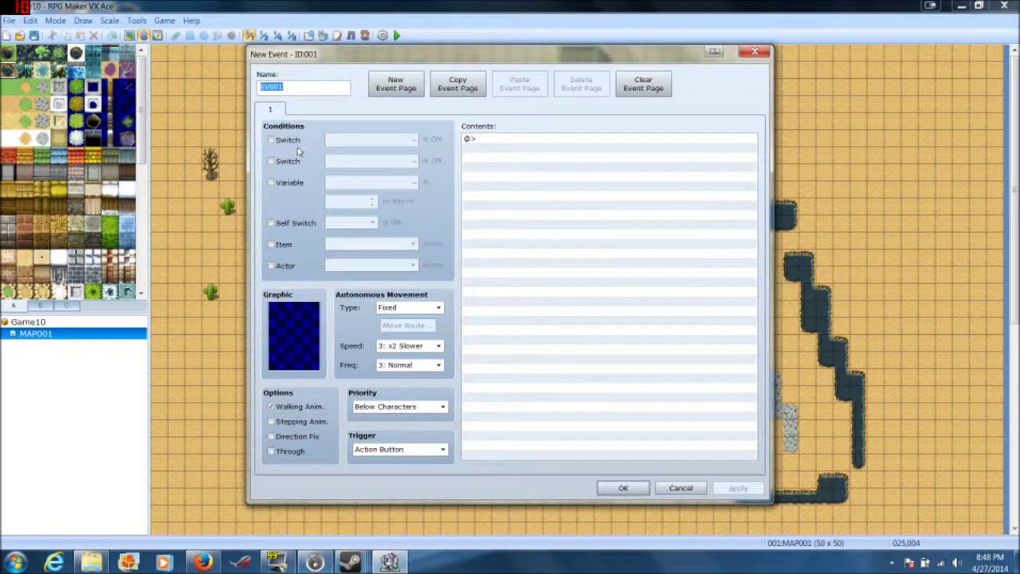
{"action": "double_click", "coordinate": [298, 335]}
{"action": "scroll", "coordinate": [394, 255], "scroll_direction": "down", "scroll_amount": 2}
{"action": "scroll", "coordinate": [394, 255], "scroll_direction": "down", "scroll_amount": 5}
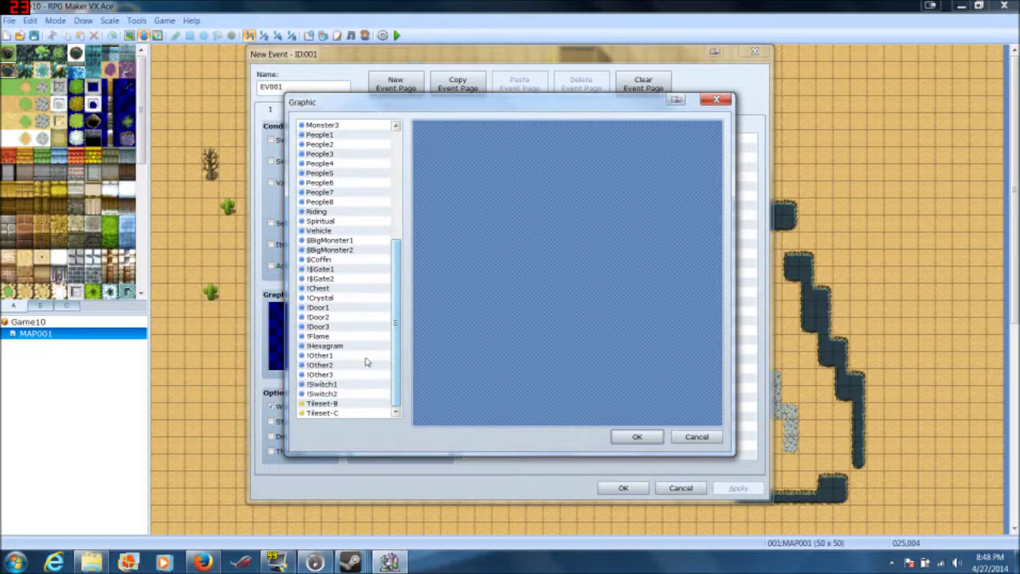
{"action": "left_click", "coordinate": [327, 310]}
{"action": "left_click", "coordinate": [322, 318]}
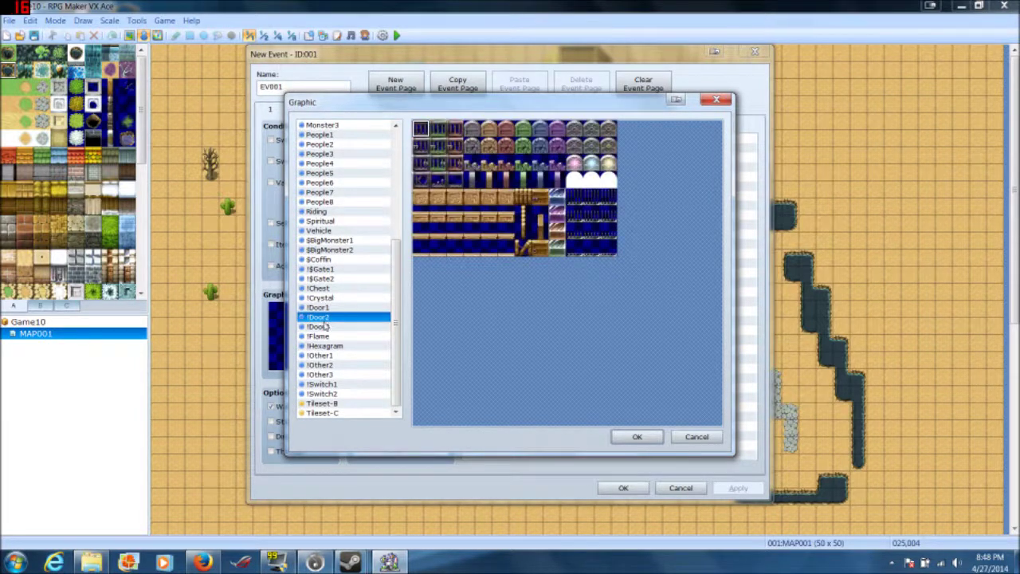
{"action": "left_click", "coordinate": [322, 327]}
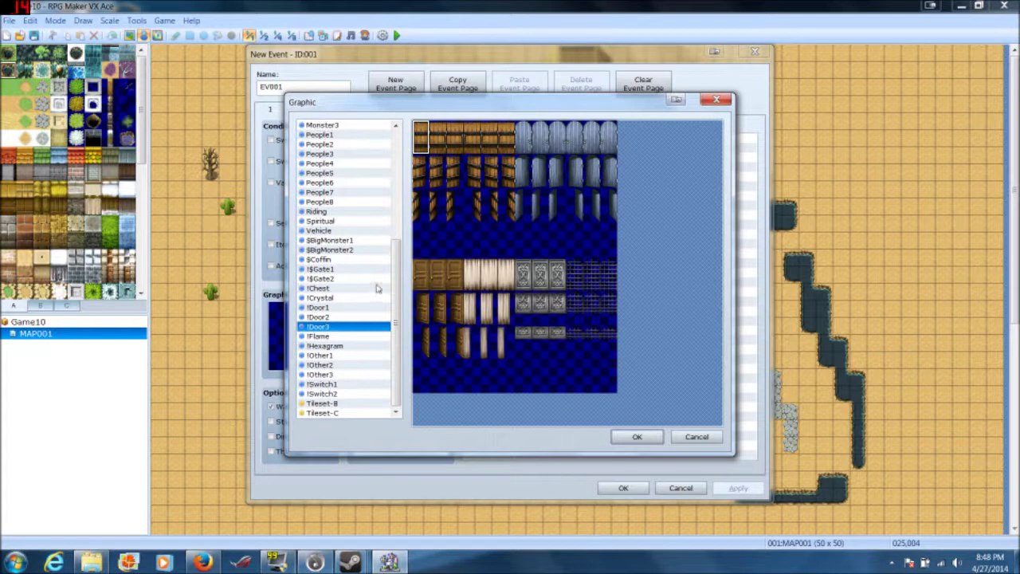
{"action": "left_click", "coordinate": [421, 277]}
{"action": "double_click", "coordinate": [421, 277]}
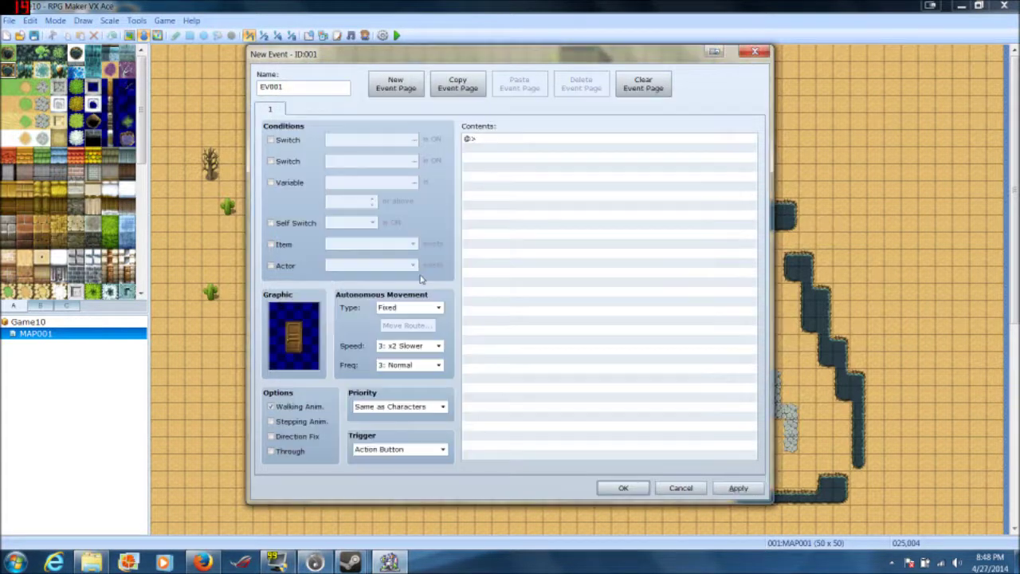
{"action": "left_click", "coordinate": [622, 487]}
- Start a playtest with the new door, saving the changes to Game10, and begin a new game
{"action": "left_click", "coordinate": [396, 35]}
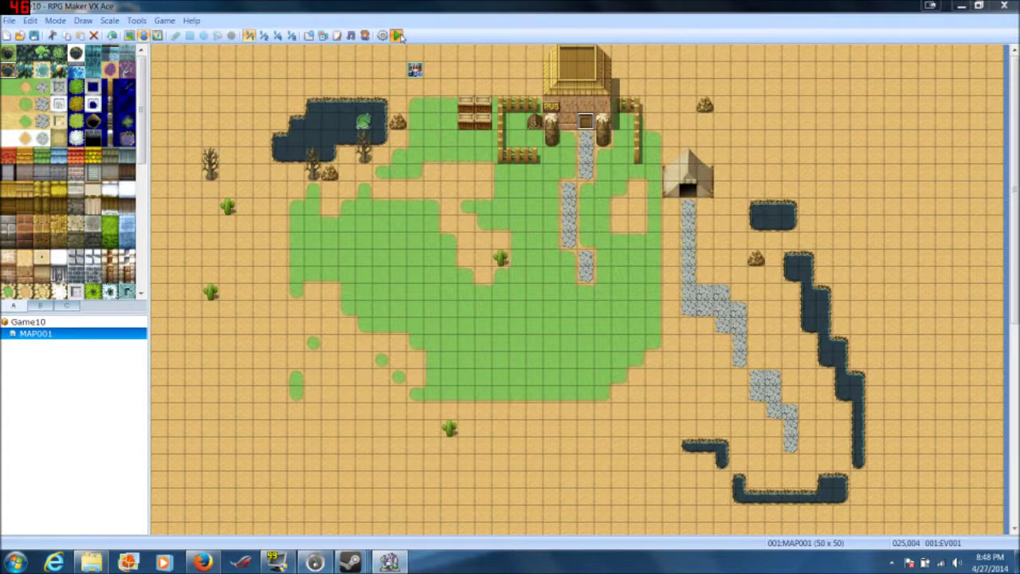
{"action": "left_click", "coordinate": [467, 310]}
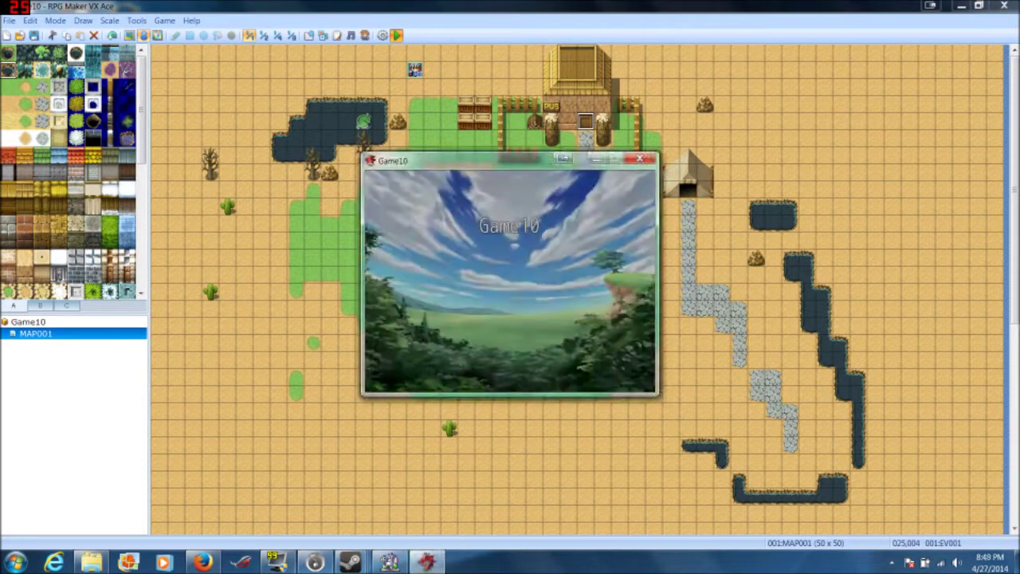
{"action": "key", "text": "Return"}
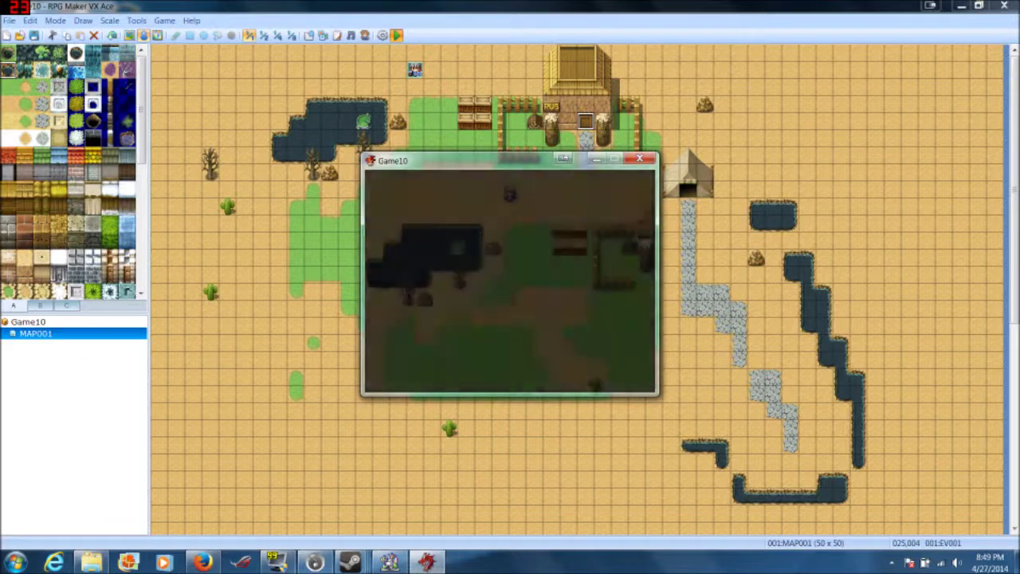
- Walk the hero to the pub's new door, test whether it can be entered, and end the playtest
{"action": "key", "text": "Down"}
{"action": "key", "text": "Right"}
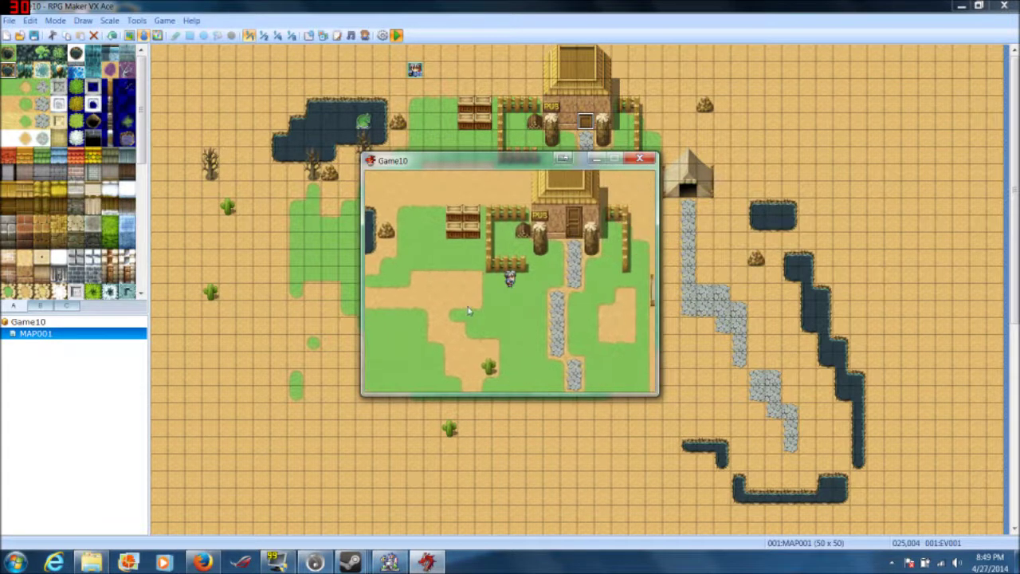
{"action": "key", "text": "Up"}
{"action": "key", "text": "Up"}
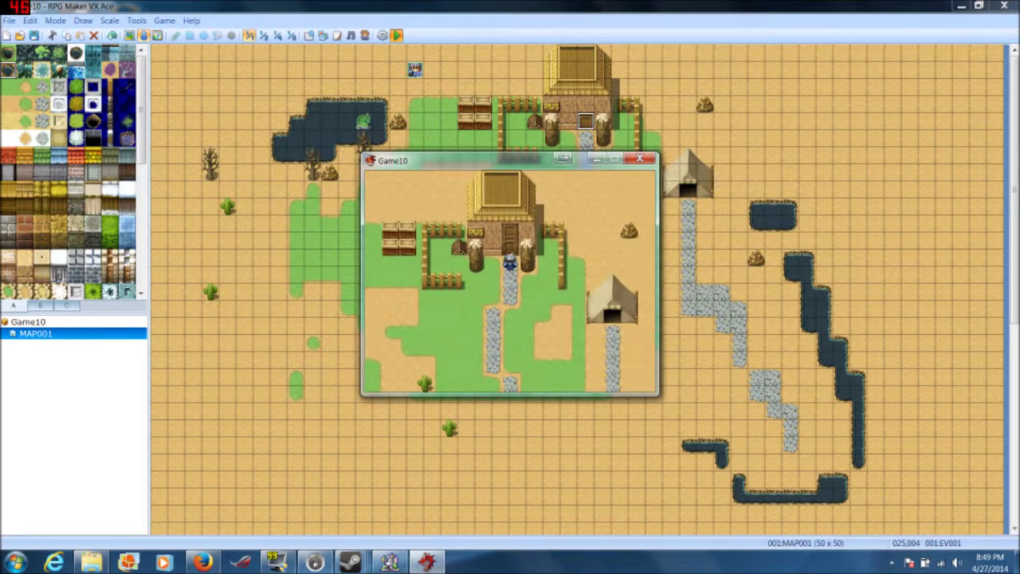
{"action": "key", "text": "Down"}
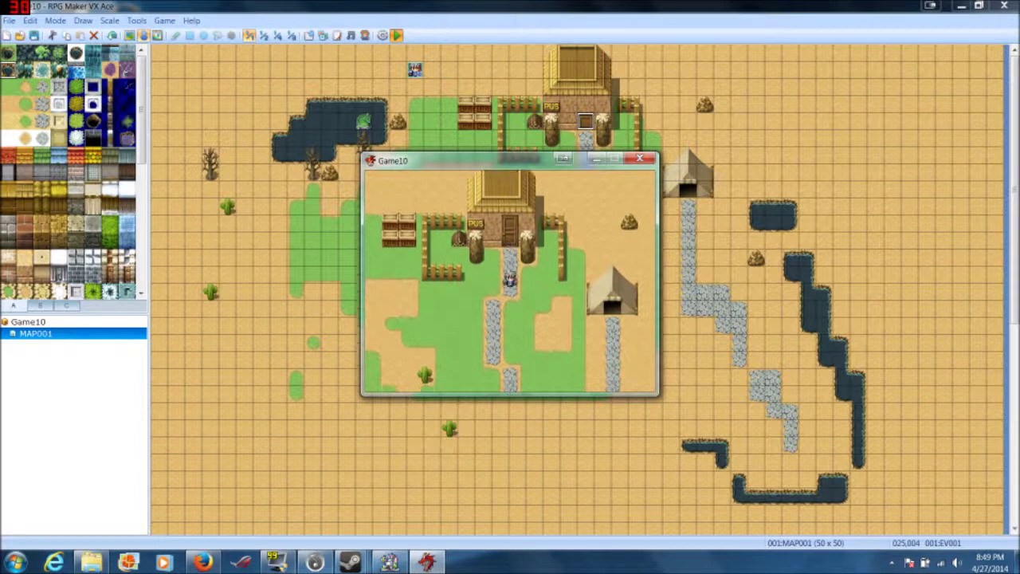
{"action": "key", "text": "Left"}
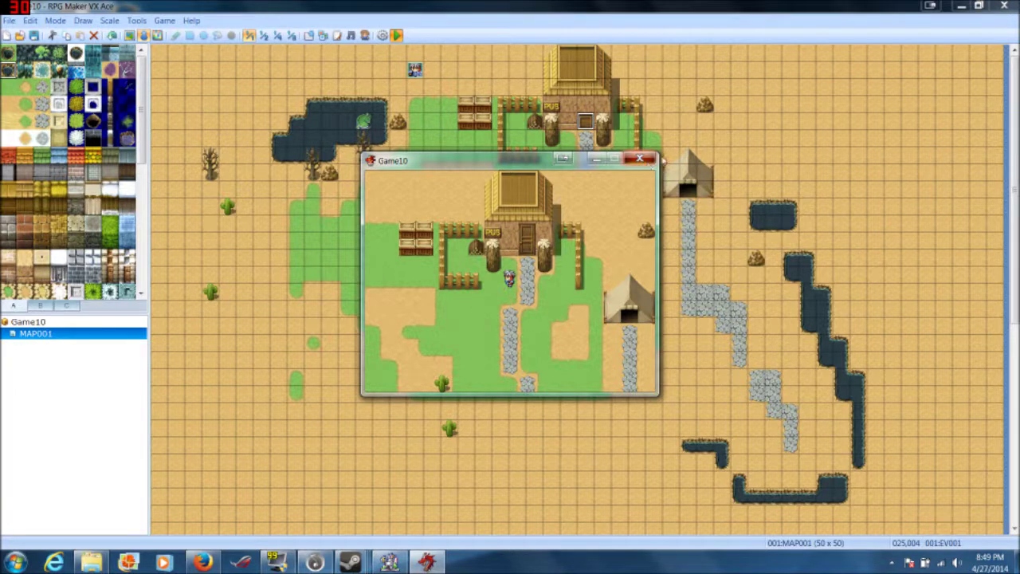
{"action": "left_click", "coordinate": [646, 160]}
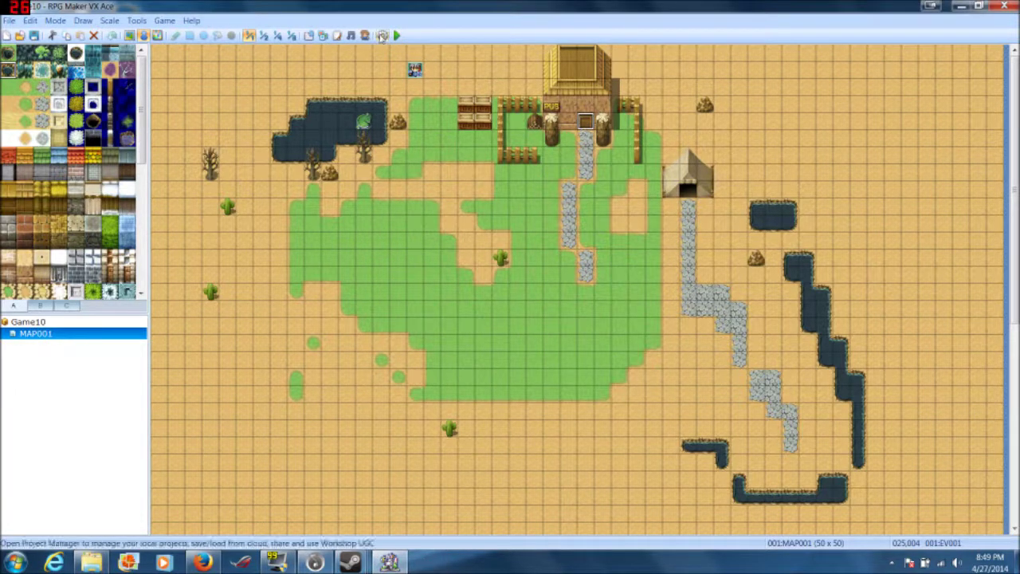
- Run another playtest, walk the hero up to the pub door repeatedly to test it, and close the game
{"action": "left_click", "coordinate": [397, 36]}
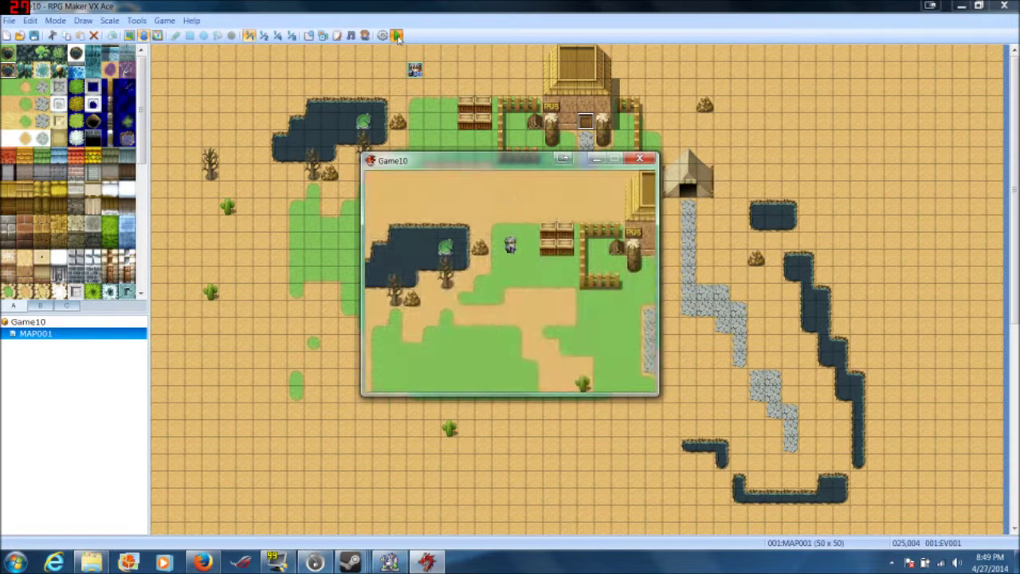
{"action": "key", "text": "Right"}
{"action": "key", "text": "Down"}
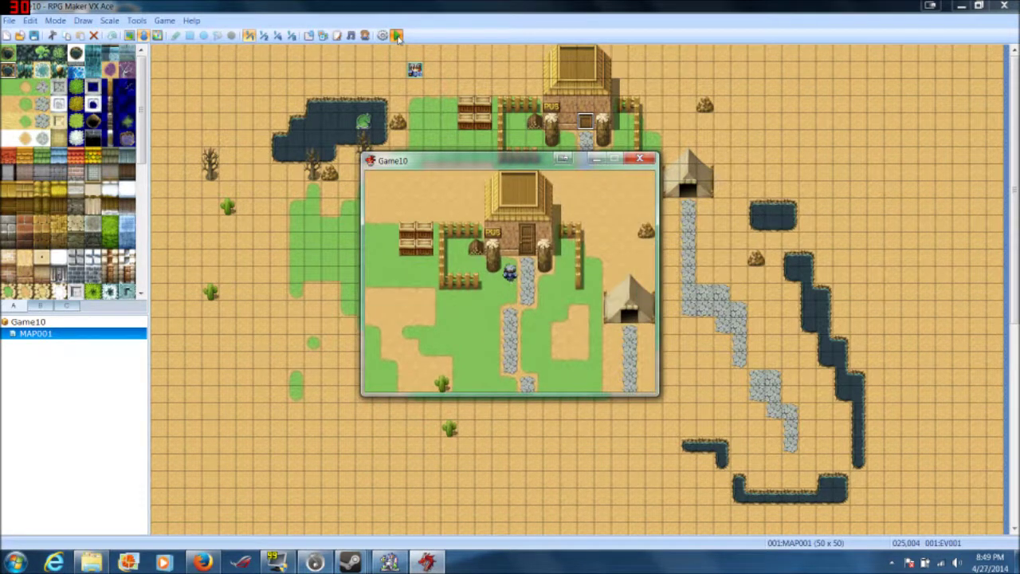
{"action": "key", "text": "Right"}
{"action": "key", "text": "Up"}
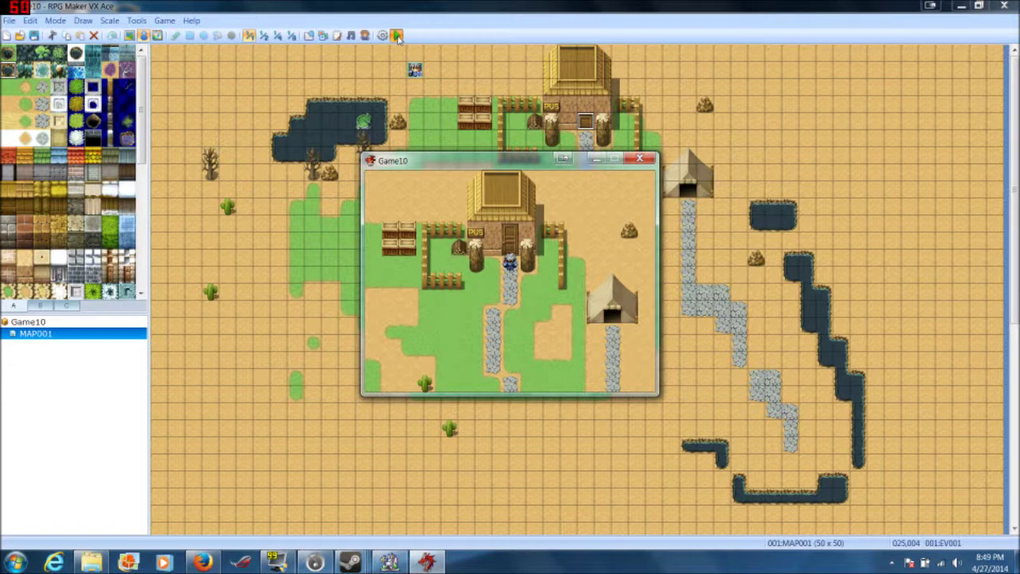
{"action": "key", "text": "Down"}
{"action": "key", "text": "Down"}
{"action": "key", "text": "Up"}
{"action": "key", "text": "Up"}
{"action": "left_click", "coordinate": [639, 158]}
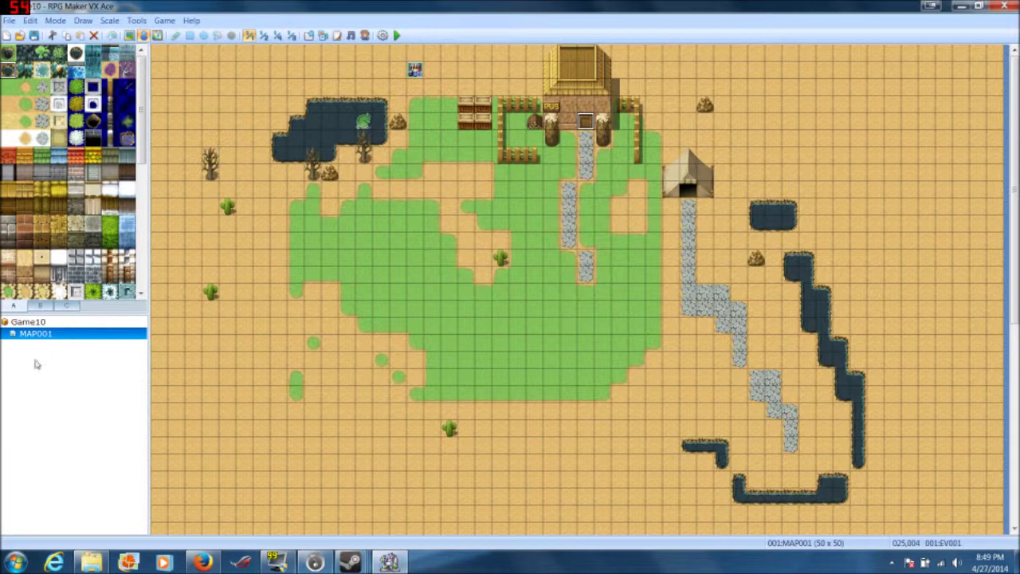
- Open the pub door's event and examine the message, flow control, movement and screen effect commands available for its contents
{"action": "double_click", "coordinate": [588, 128]}
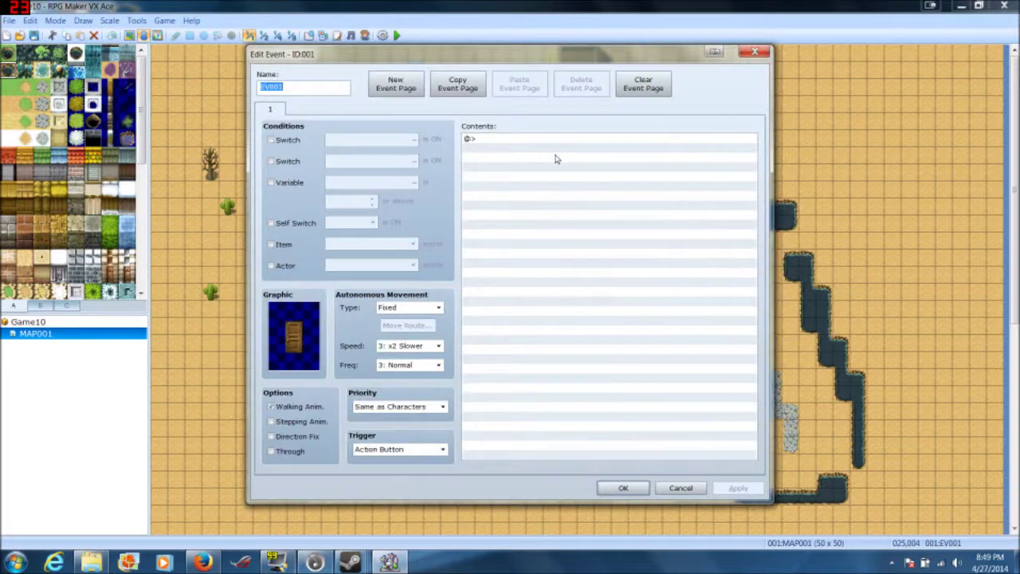
{"action": "left_click", "coordinate": [681, 488]}
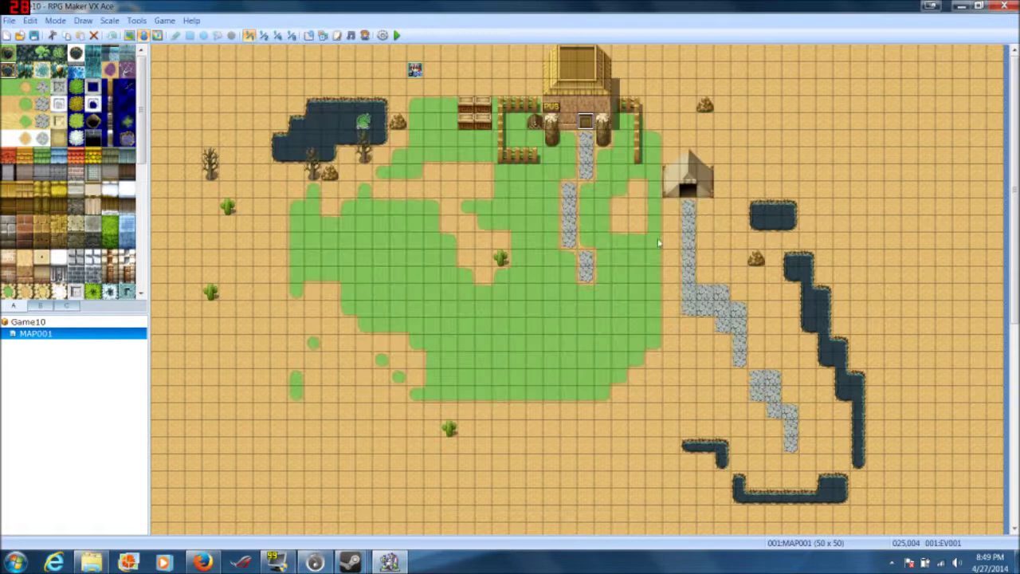
{"action": "double_click", "coordinate": [588, 126]}
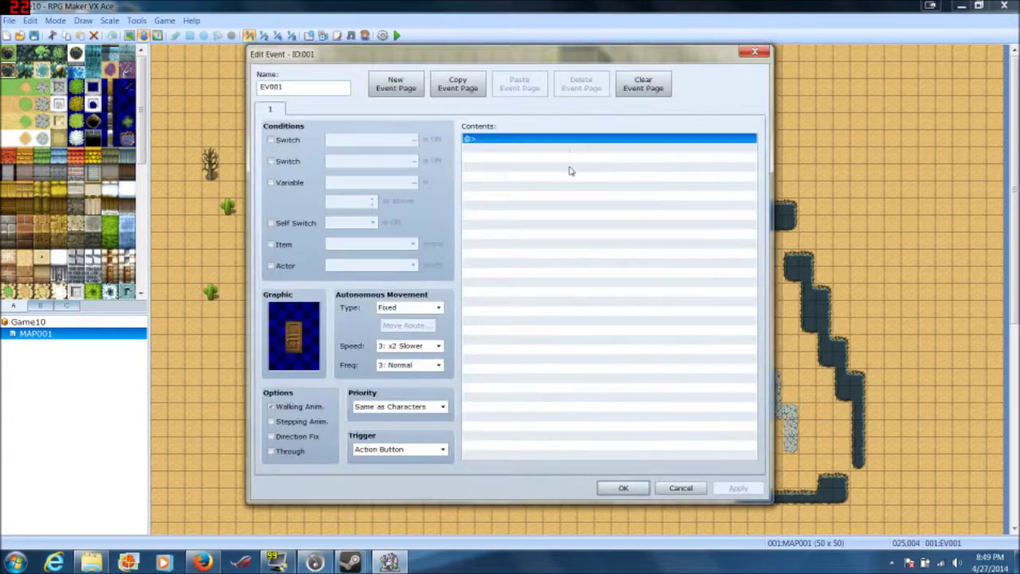
{"action": "double_click", "coordinate": [522, 212]}
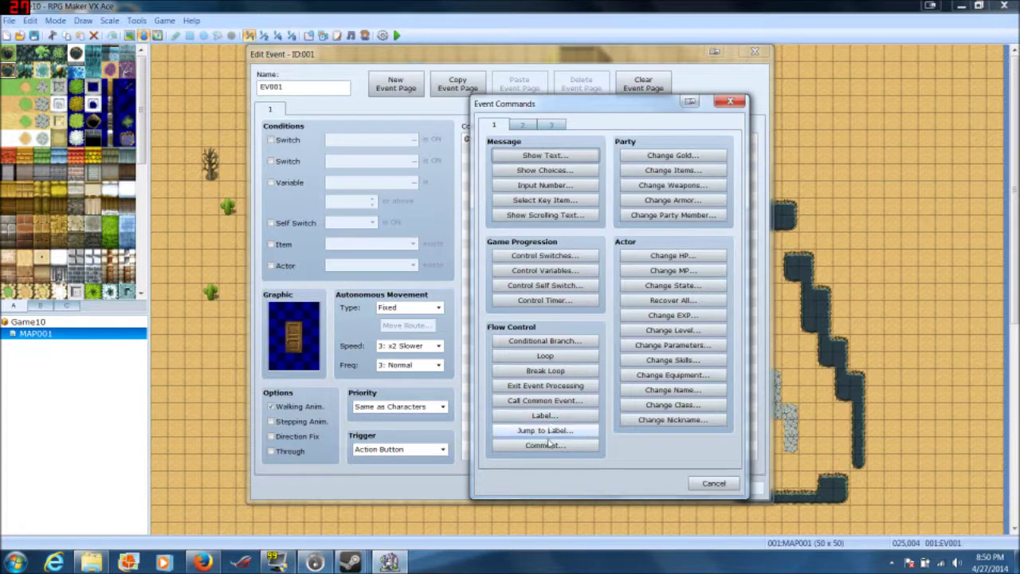
{"action": "left_click", "coordinate": [526, 126]}
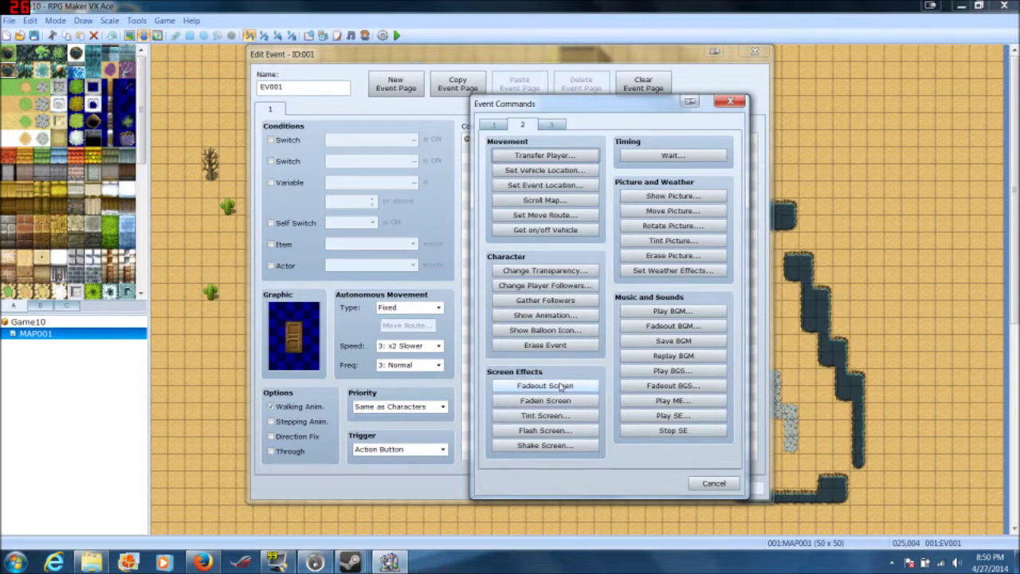
{"action": "left_click", "coordinate": [692, 485]}
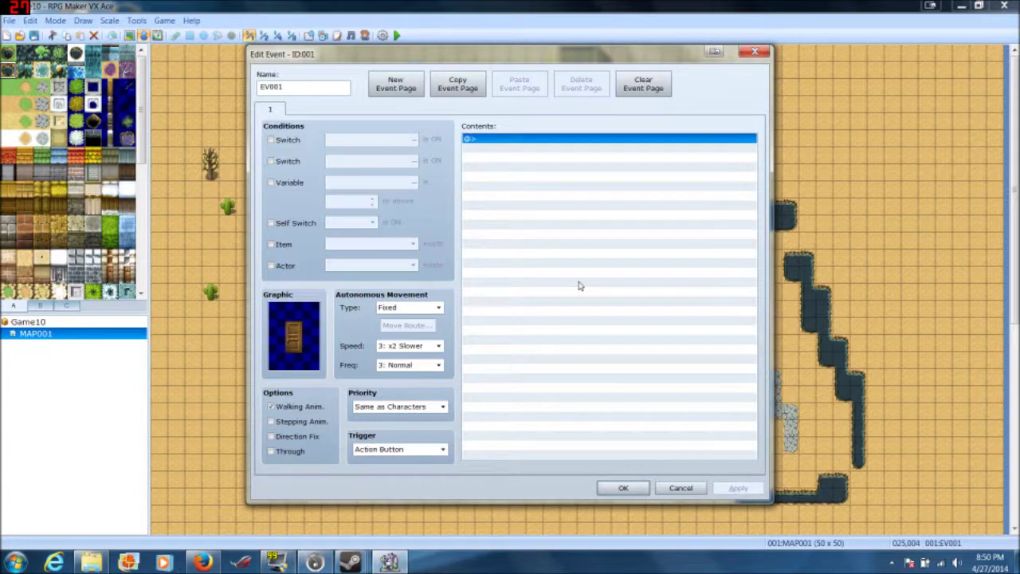
- Add a Show Text command reading "The door is locked" to the pub door event's contents
{"action": "double_click", "coordinate": [590, 205]}
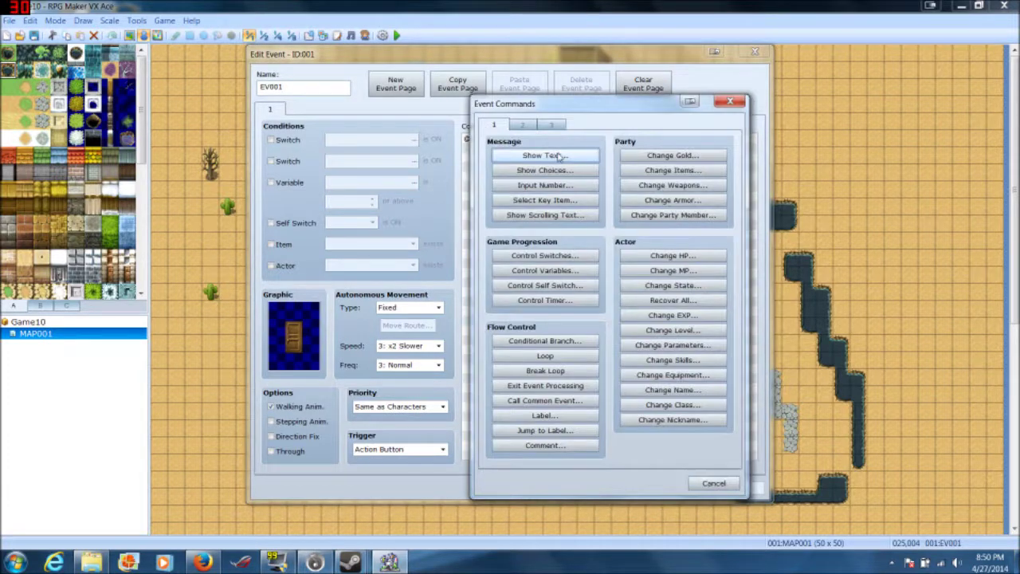
{"action": "left_click", "coordinate": [558, 156]}
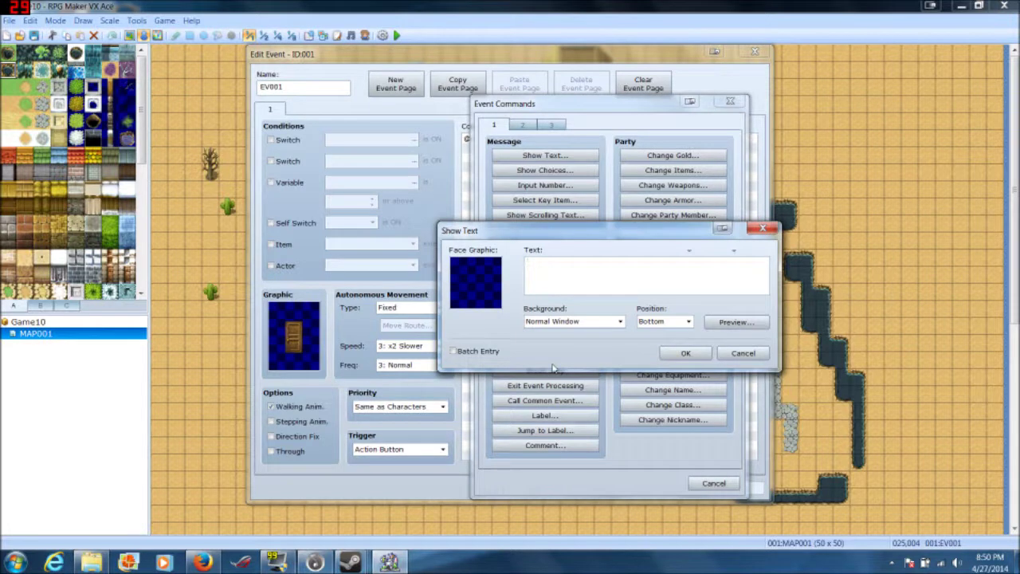
{"action": "type", "text": "The door is locked"}
{"action": "left_click", "coordinate": [660, 356]}
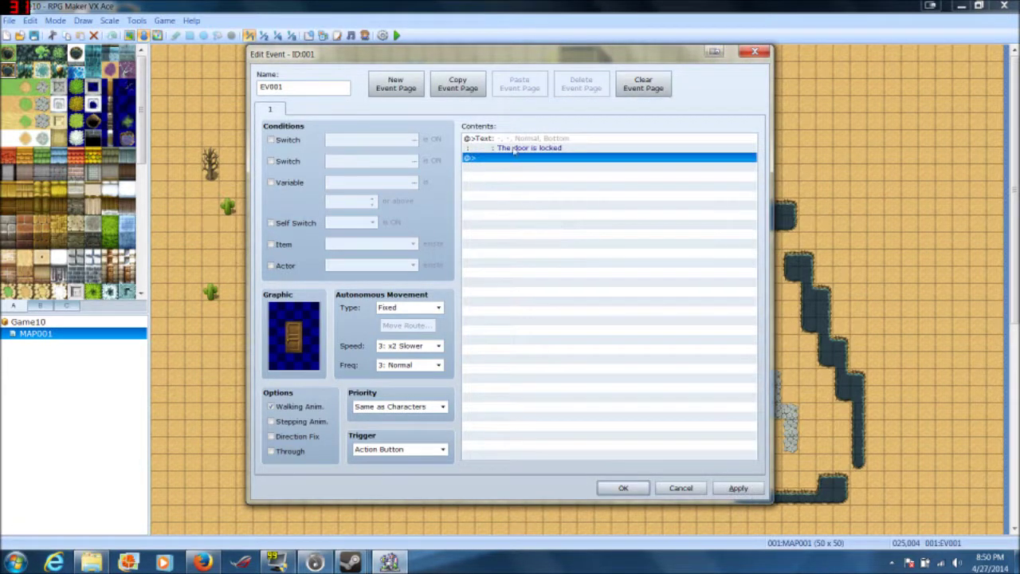
{"action": "left_click_drag", "start_coordinate": [446, 59], "coordinate": [436, 111]}
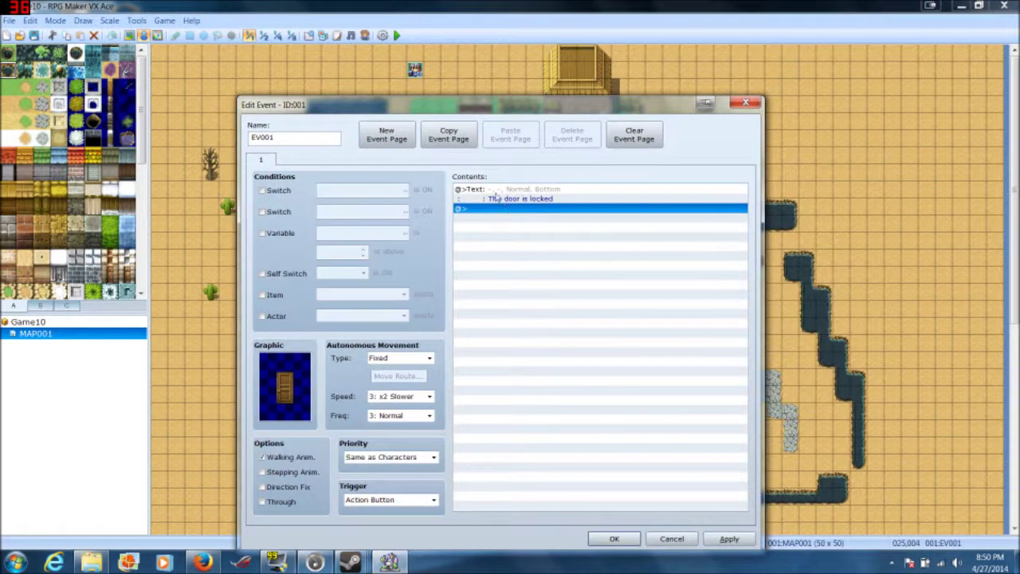
{"action": "left_click_drag", "start_coordinate": [430, 105], "coordinate": [356, 48]}
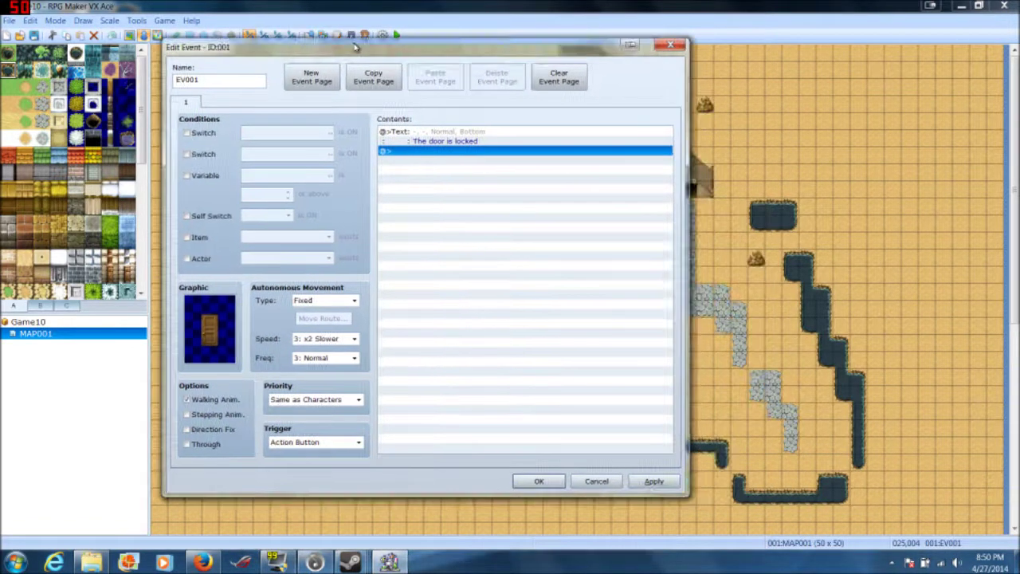
- Insert a Play SE command with the Open1 sound before the door's text message
{"action": "left_click", "coordinate": [403, 132]}
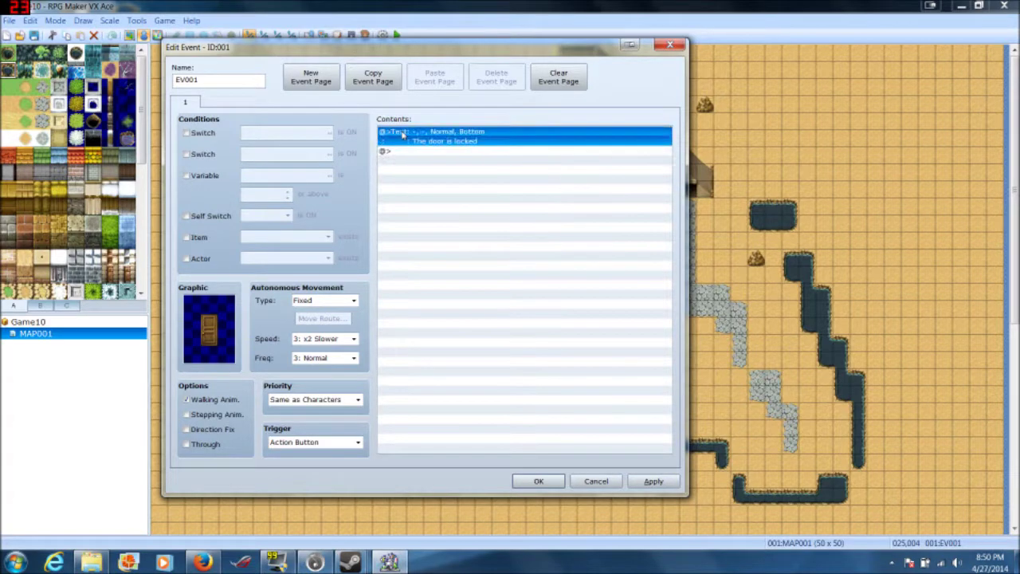
{"action": "key", "text": "Insert"}
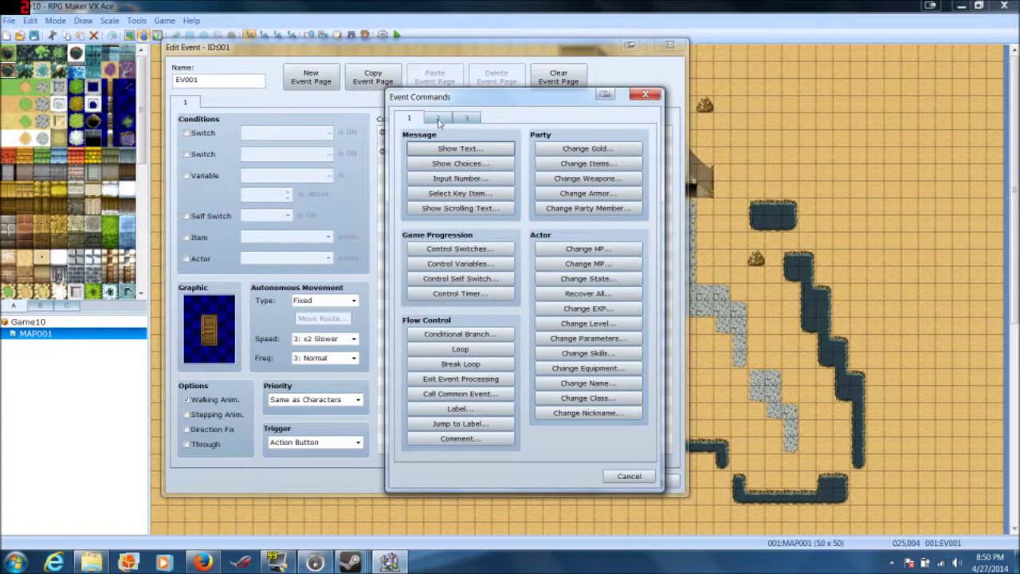
{"action": "left_click", "coordinate": [437, 118]}
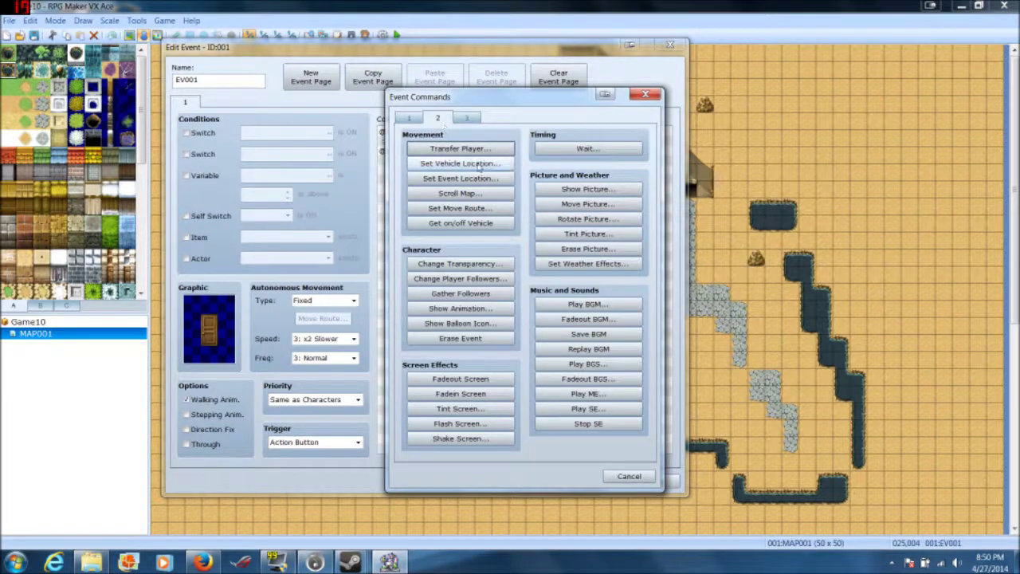
{"action": "left_click", "coordinate": [596, 410]}
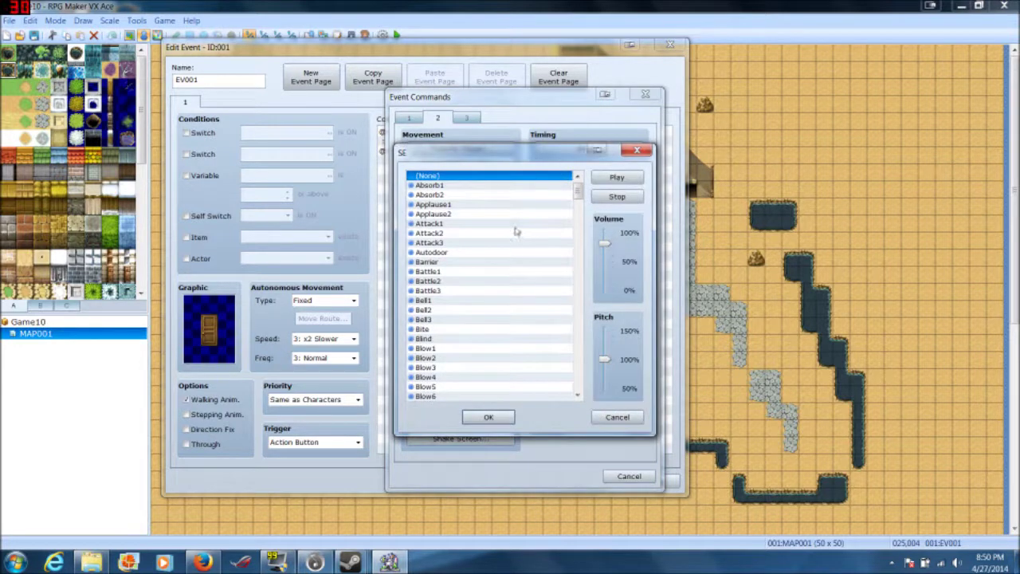
{"action": "left_click", "coordinate": [519, 231]}
{"action": "key", "text": "d"}
{"action": "scroll", "coordinate": [509, 349], "scroll_direction": "down", "scroll_amount": 3}
{"action": "scroll", "coordinate": [510, 349], "scroll_direction": "down", "scroll_amount": 8}
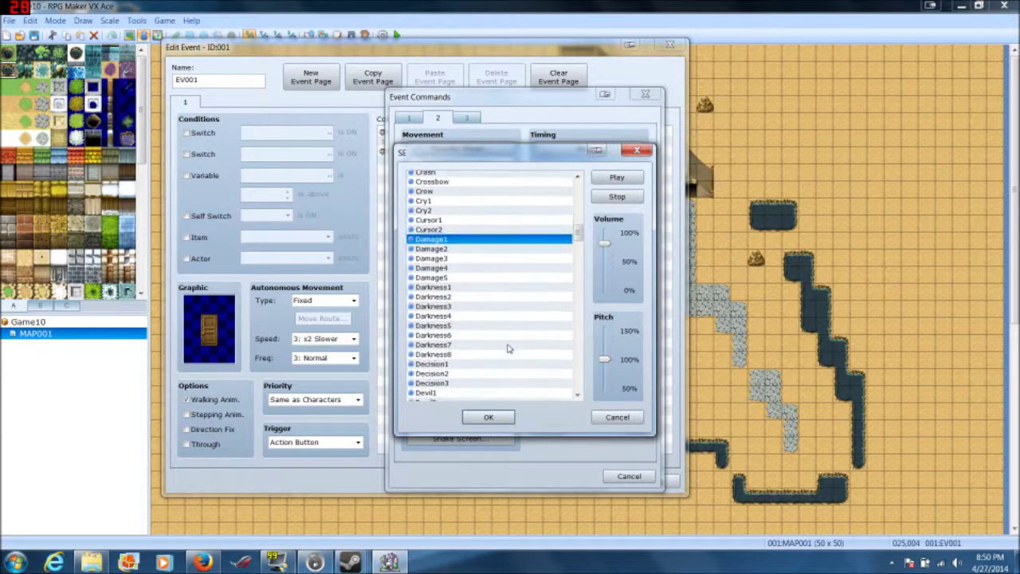
{"action": "scroll", "coordinate": [455, 372], "scroll_direction": "down", "scroll_amount": 2}
{"action": "left_click", "coordinate": [436, 312]}
{"action": "type", "text": "lo"}
{"action": "key", "text": "Up"}
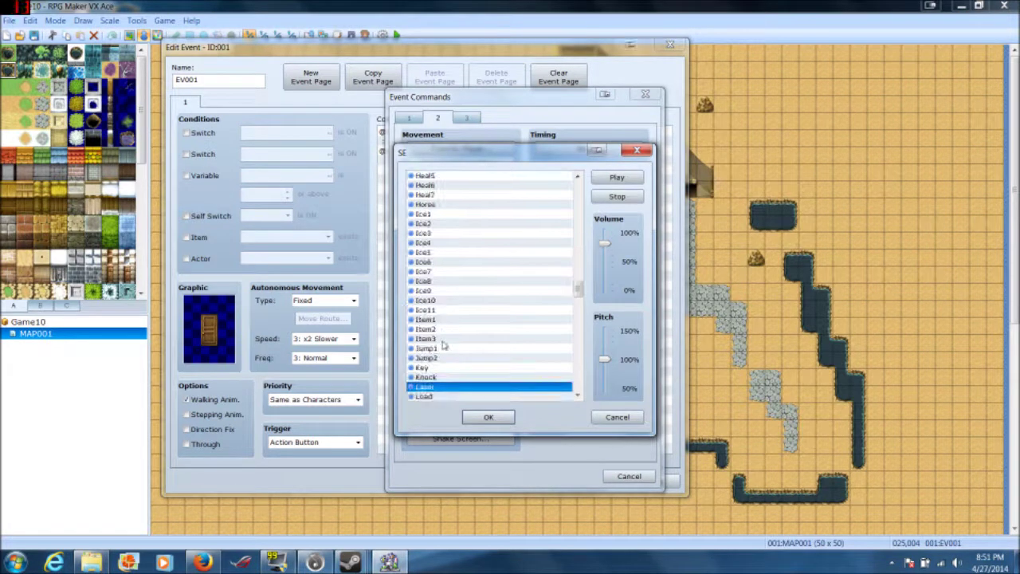
{"action": "scroll", "coordinate": [444, 342], "scroll_direction": "up", "scroll_amount": 8}
{"action": "left_click", "coordinate": [432, 272]}
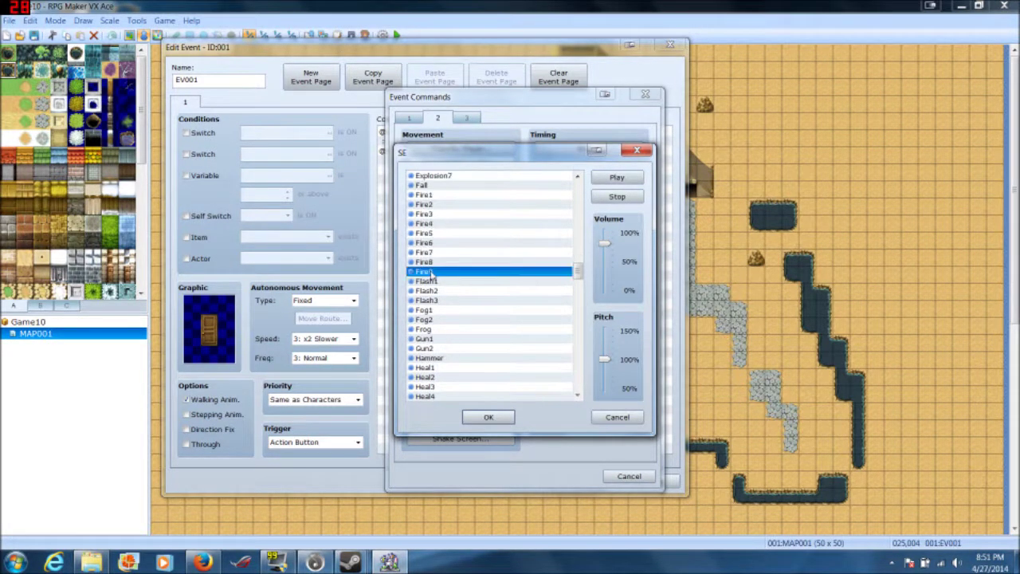
{"action": "key", "text": "o"}
{"action": "key", "text": "o"}
{"action": "key", "text": "o"}
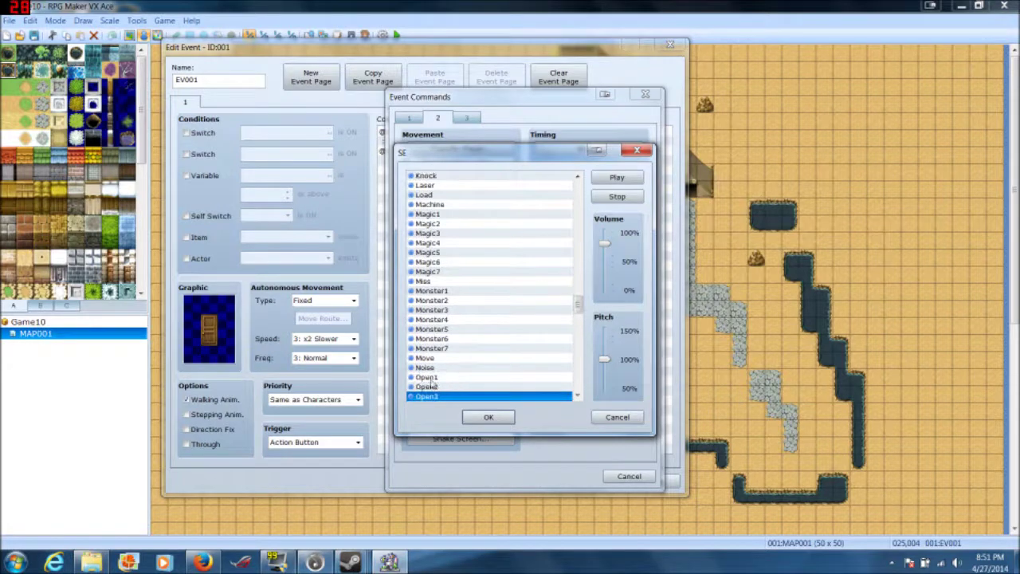
{"action": "left_click", "coordinate": [428, 378]}
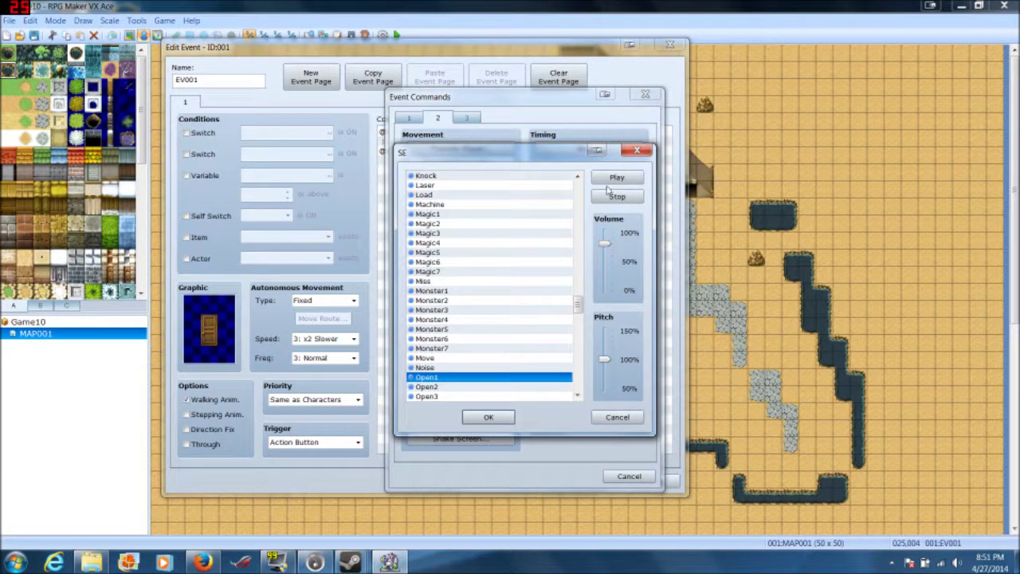
{"action": "left_click", "coordinate": [506, 411]}
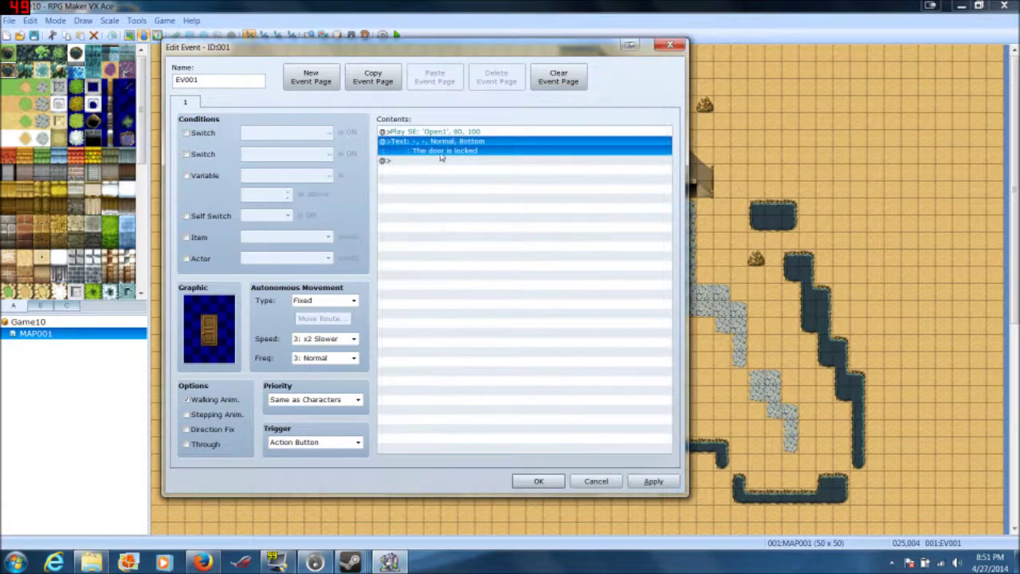
- Review the order of the door event's sound and message commands and accept the event
{"action": "left_click", "coordinate": [441, 154]}
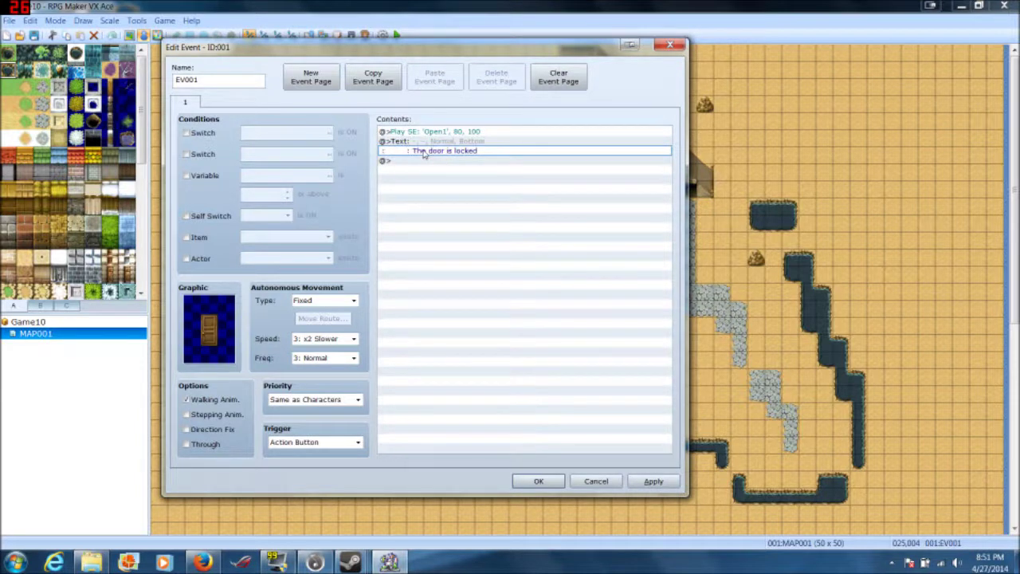
{"action": "left_click", "coordinate": [444, 134]}
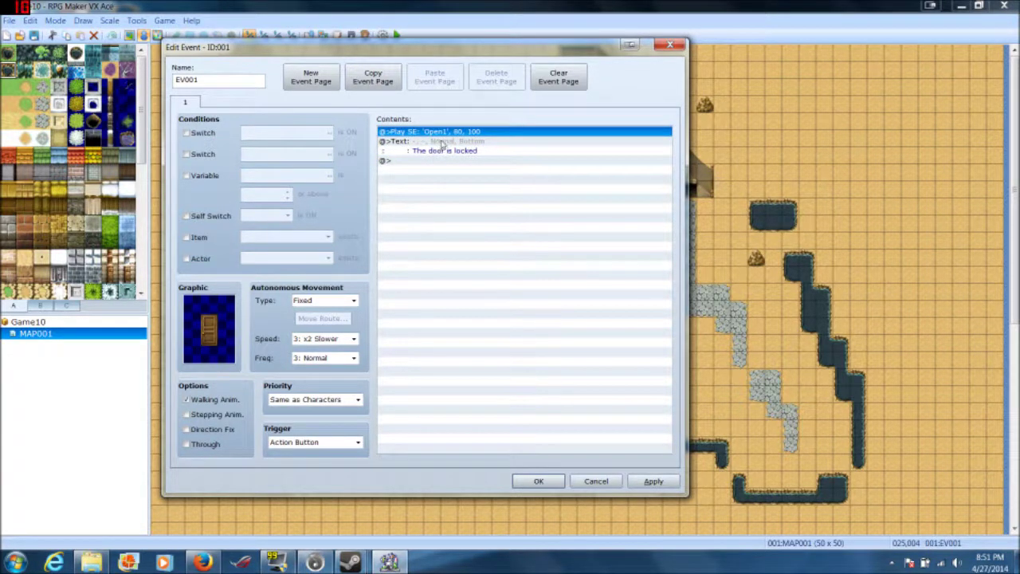
{"action": "left_click", "coordinate": [440, 144]}
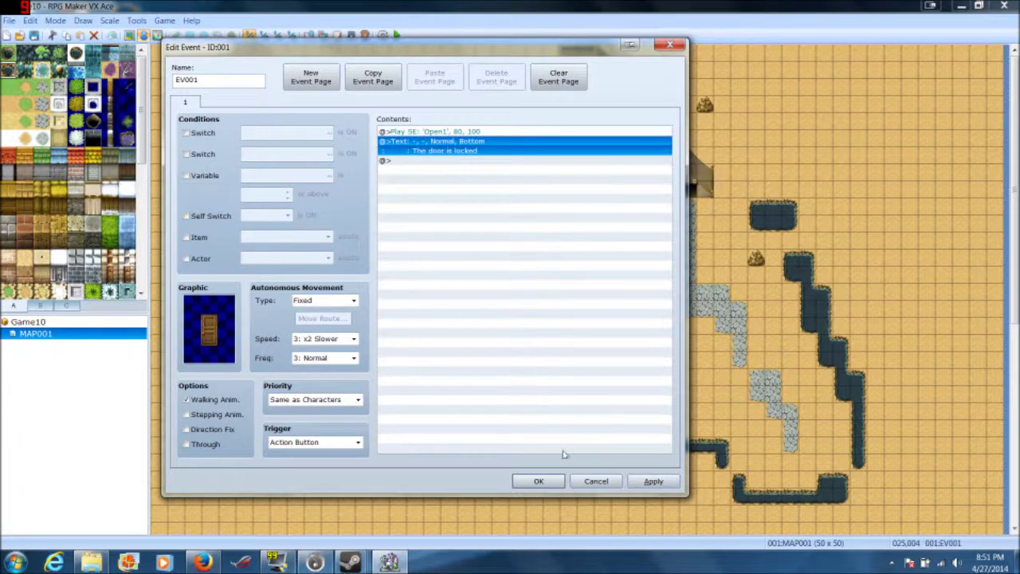
{"action": "left_click", "coordinate": [539, 481]}
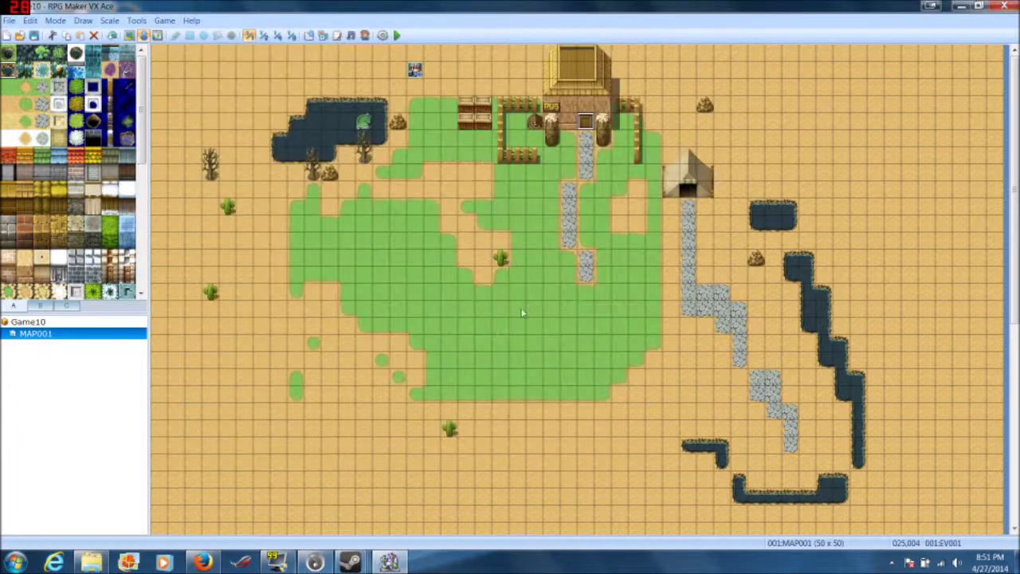
- Start a playtest with the updated door event, saving the changes, and begin a new game
{"action": "left_click", "coordinate": [396, 36]}
{"action": "left_click", "coordinate": [460, 310]}
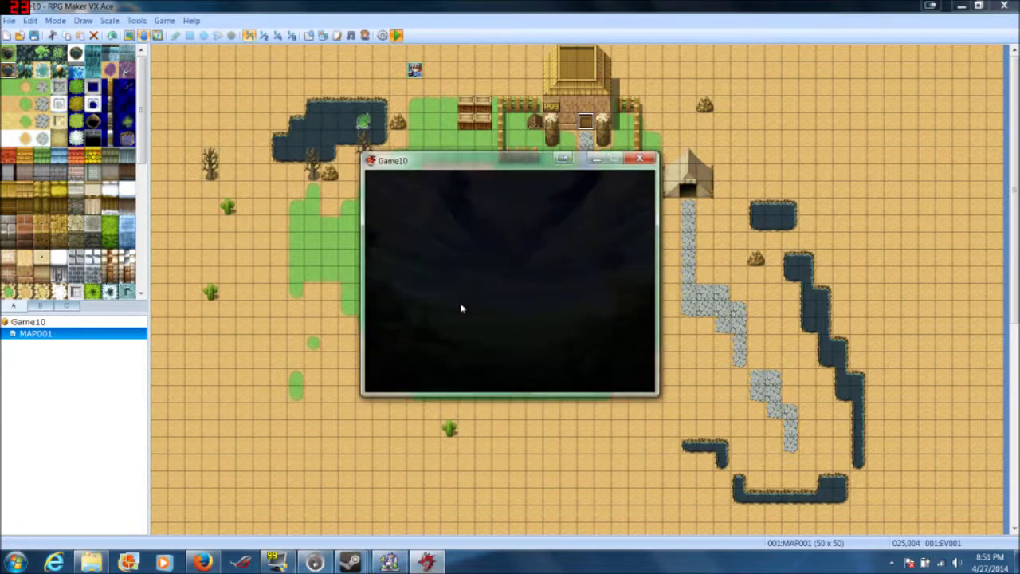
{"action": "key", "text": "Return"}
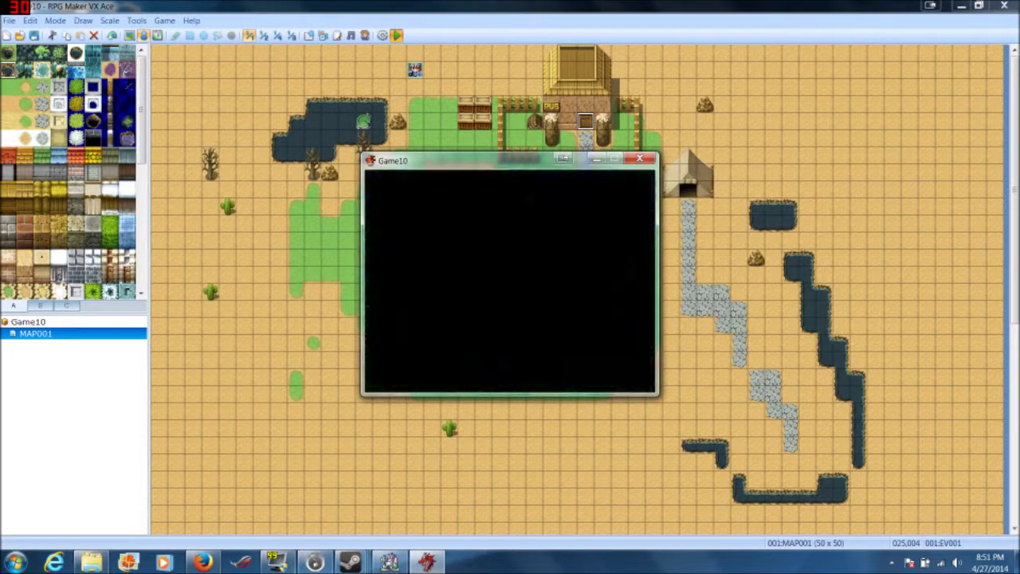
- Walk the hero across the map to the pub door and interact with it
{"action": "key", "text": "Down"}
{"action": "key", "text": "Down"}
{"action": "key", "text": "Right"}
{"action": "key", "text": "Right"}
{"action": "key", "text": "Right"}
{"action": "key", "text": "Right"}
{"action": "key", "text": "Right"}
{"action": "key", "text": "Right"}
{"action": "key", "text": "Right"}
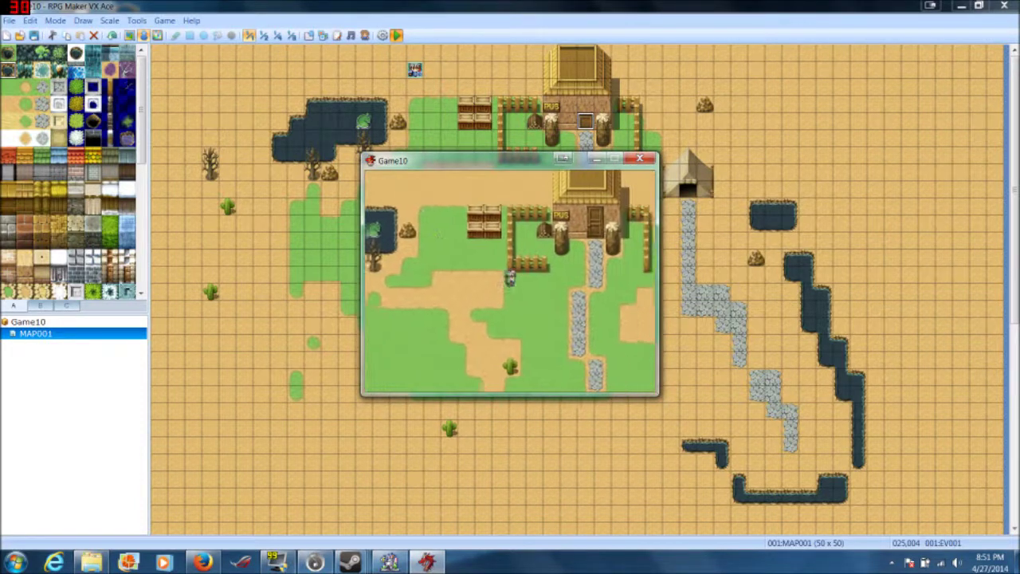
{"action": "key", "text": "Up"}
{"action": "key", "text": "Return"}
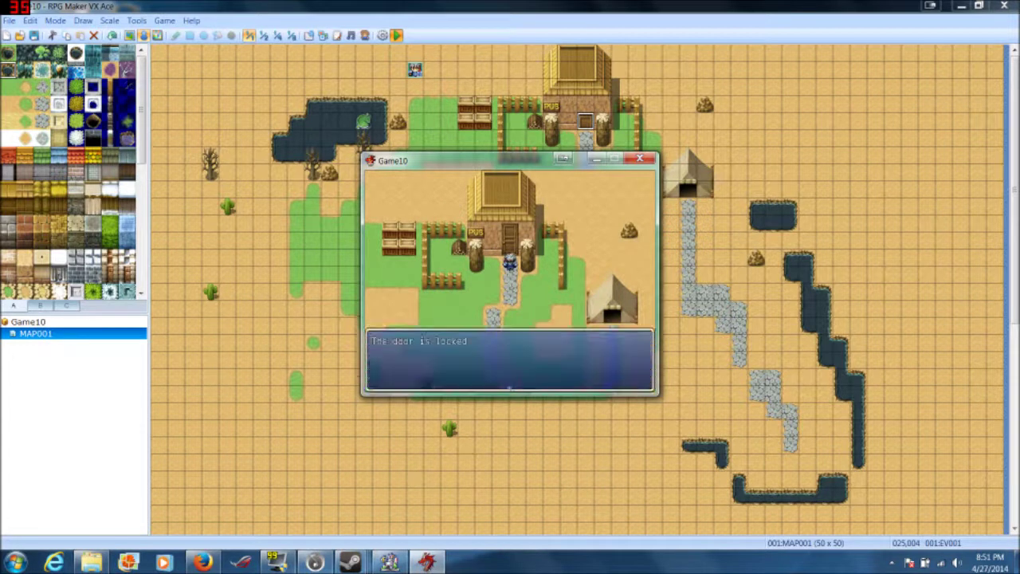
- Trigger and dismiss the pub door's message several times, and end the playtest
{"action": "key", "text": "Return"}
{"action": "key", "text": "Return"}
{"action": "key", "text": "Return"}
{"action": "key", "text": "Return"}
{"action": "key", "text": "Return"}
{"action": "key", "text": "Return"}
{"action": "key", "text": "Return"}
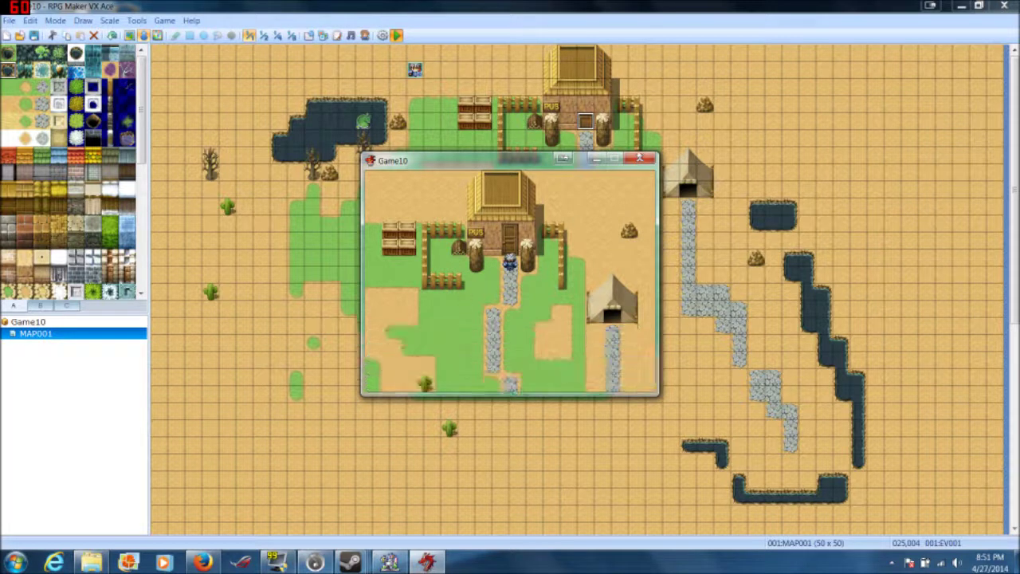
{"action": "left_click", "coordinate": [639, 159]}
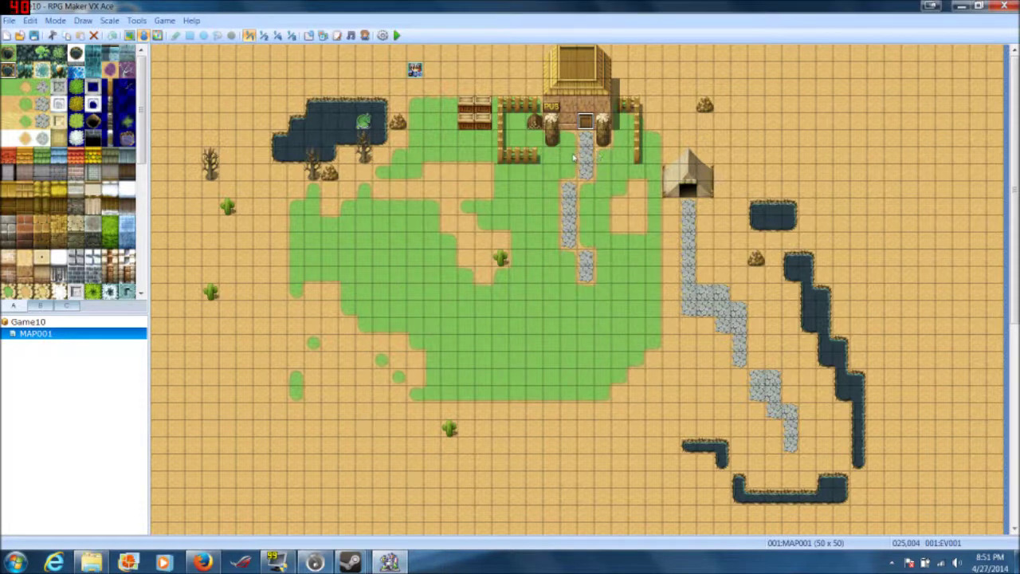
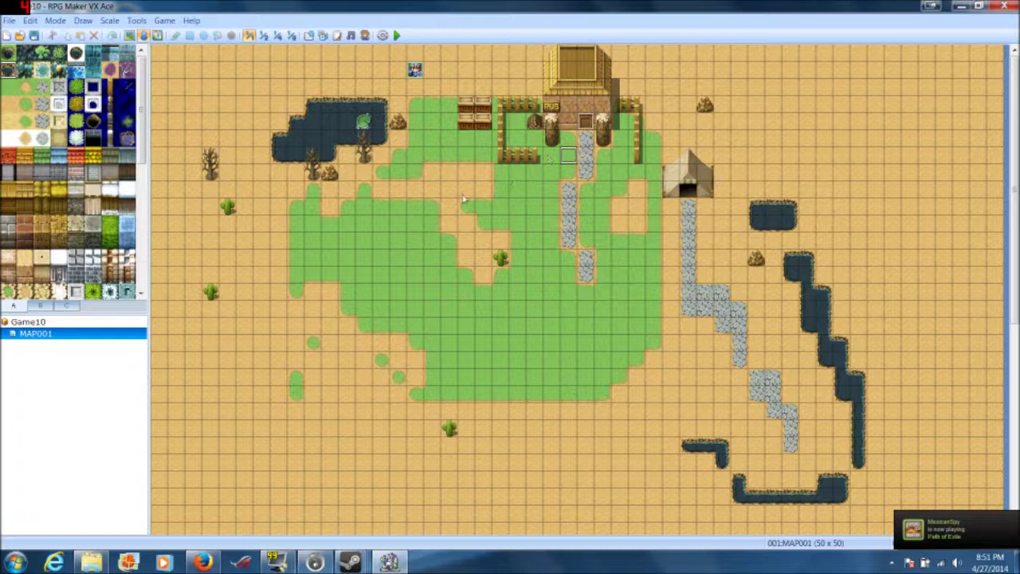
- Create an event on the grass at 021,007 below the pub's fence and give it the green-haired Actor2 character graphic
{"action": "double_click", "coordinate": [522, 177]}
{"action": "double_click", "coordinate": [488, 166]}
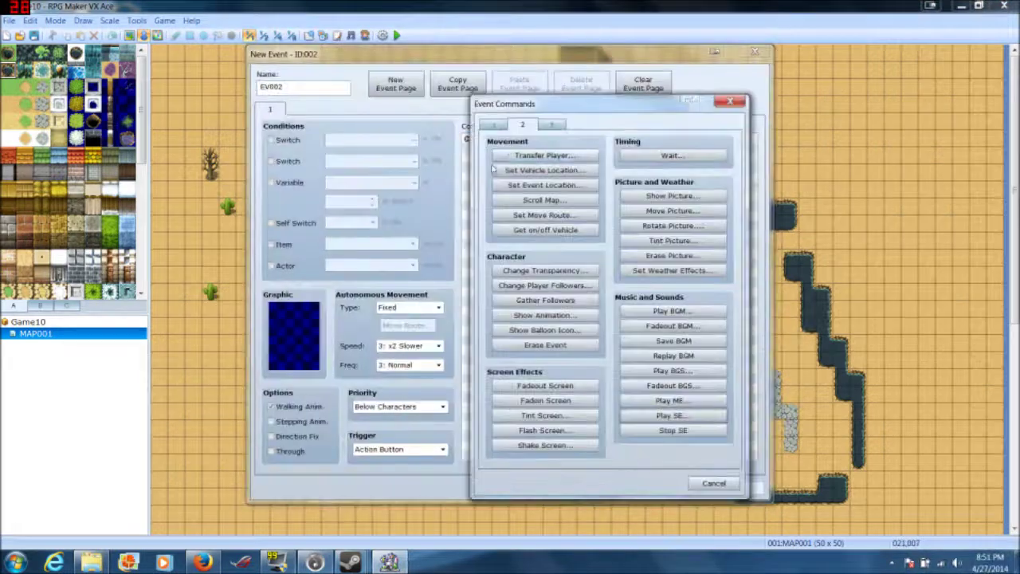
{"action": "left_click", "coordinate": [691, 483]}
{"action": "double_click", "coordinate": [311, 347]}
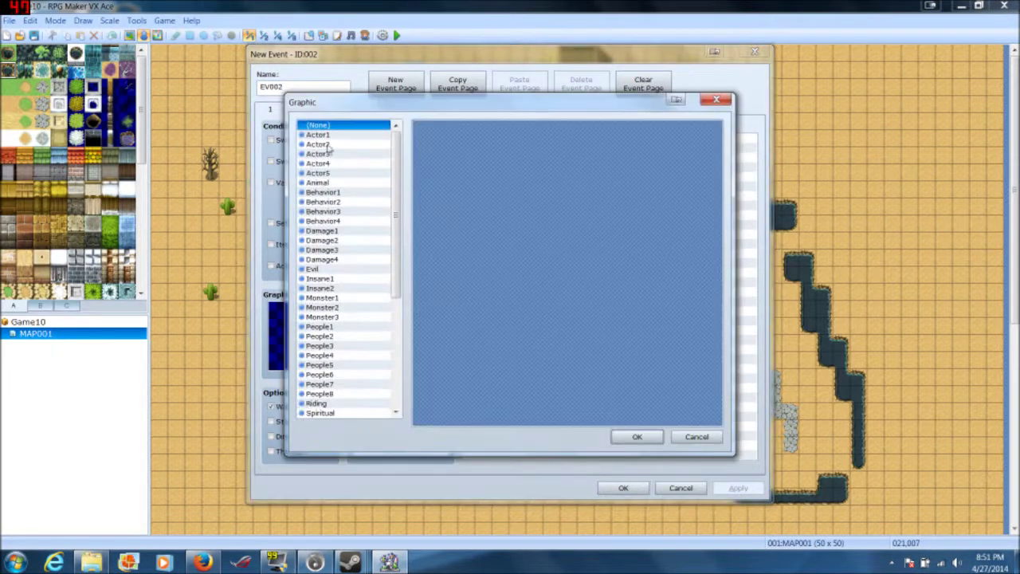
{"action": "key", "text": "Down"}
{"action": "key", "text": "Down"}
{"action": "key", "text": "Down"}
{"action": "key", "text": "Up"}
{"action": "key", "text": "Up"}
{"action": "left_click", "coordinate": [333, 154]}
{"action": "left_click", "coordinate": [338, 145]}
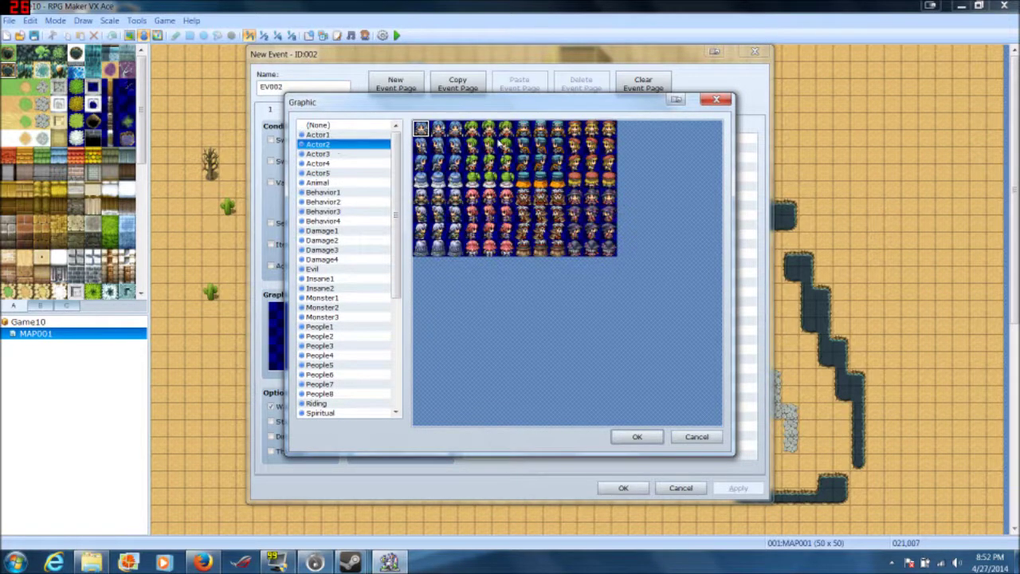
{"action": "double_click", "coordinate": [478, 133]}
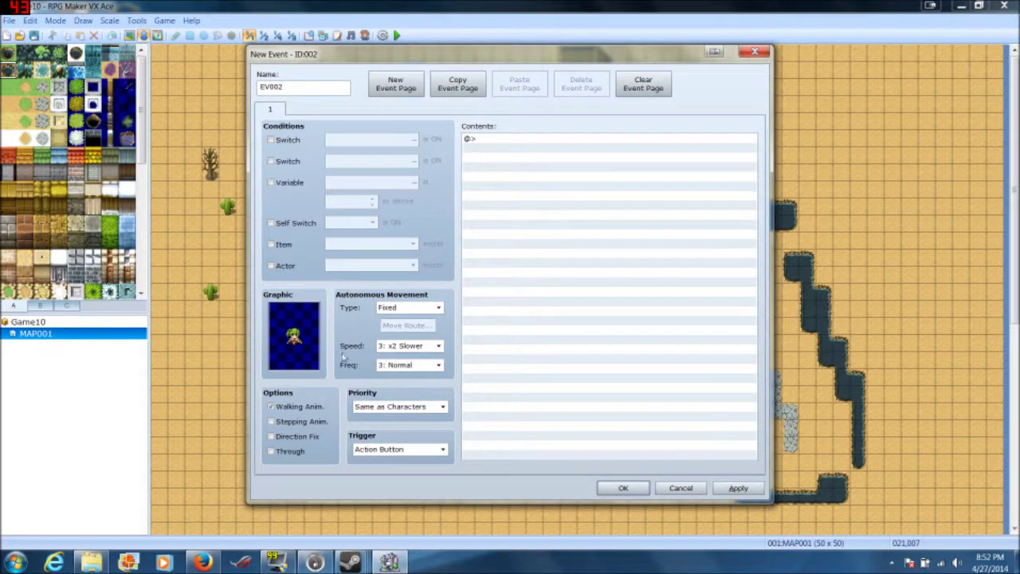
- Set the new character event's autonomous movement type to Random
{"action": "mouse_move", "coordinate": [438, 300]}
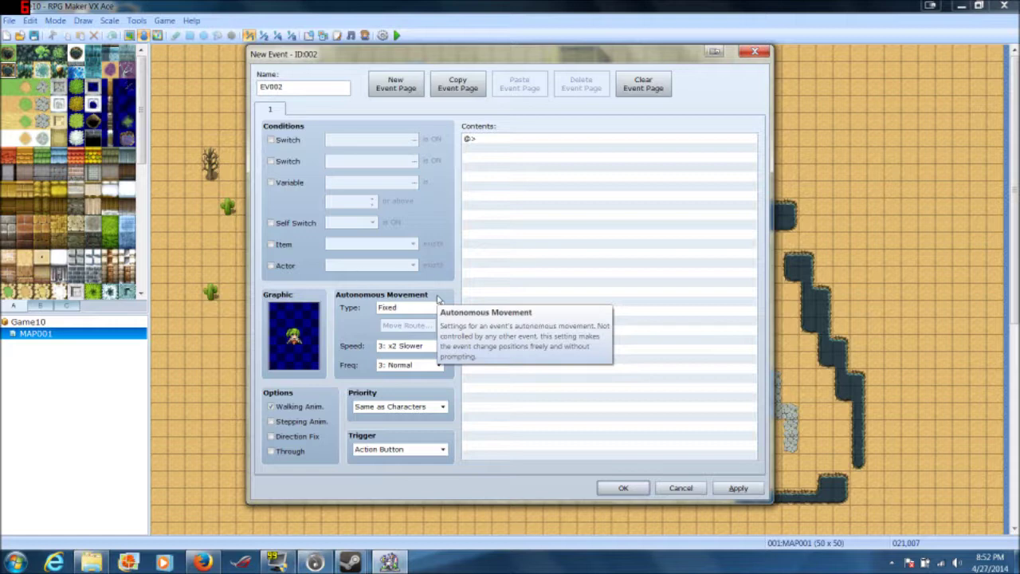
{"action": "left_click", "coordinate": [437, 307]}
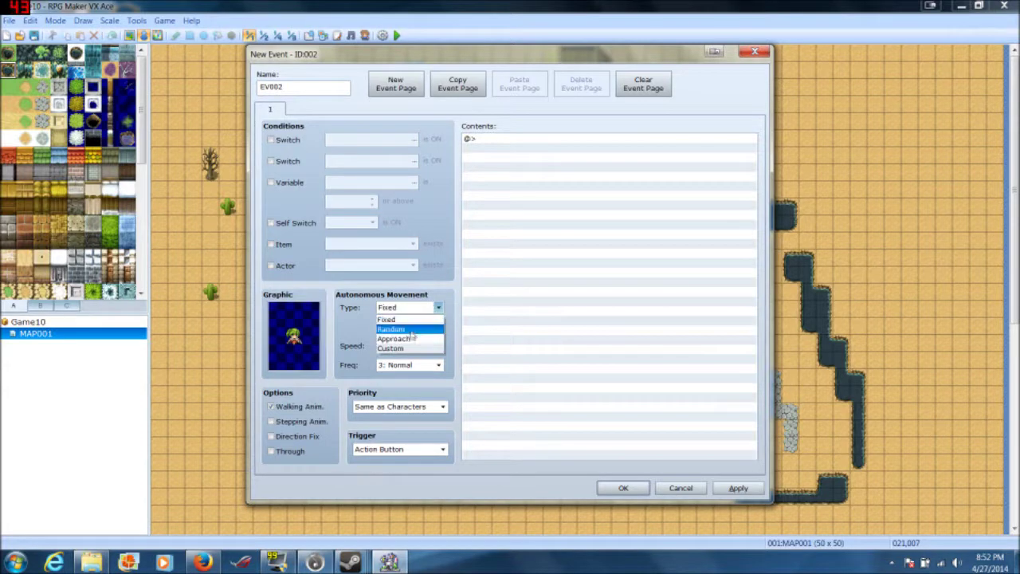
{"action": "left_click", "coordinate": [390, 328]}
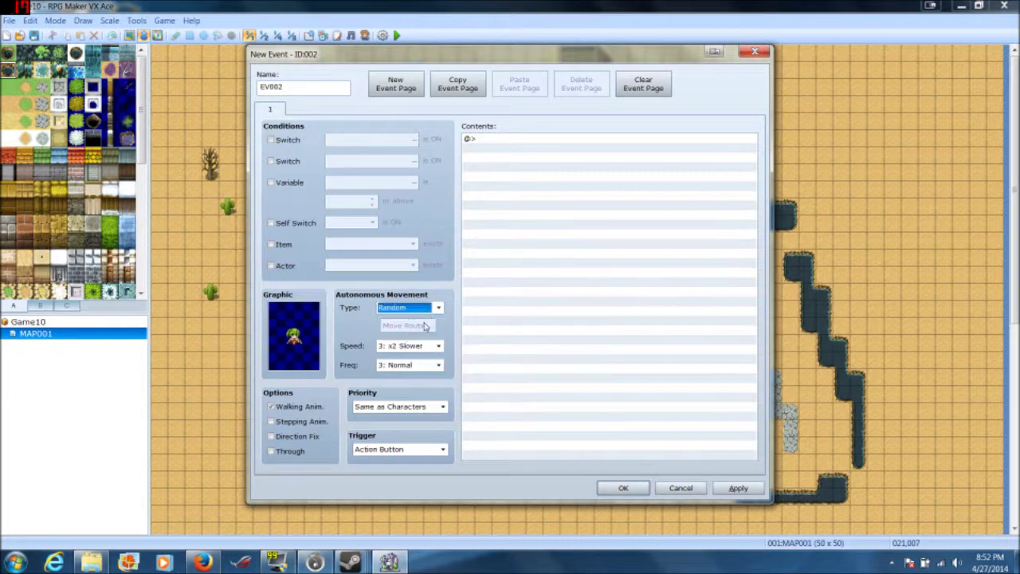
- Add a Show Text command to the new event reading "The door to the bar is locked," and "Would you like a key?" on two lines
{"action": "double_click", "coordinate": [526, 187]}
{"action": "left_click", "coordinate": [494, 125]}
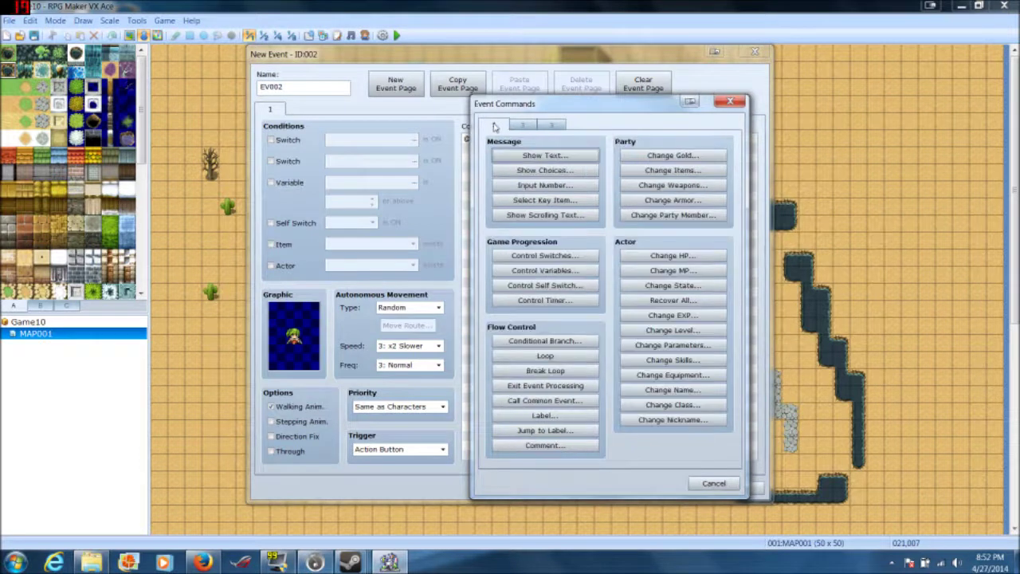
{"action": "left_click", "coordinate": [528, 155]}
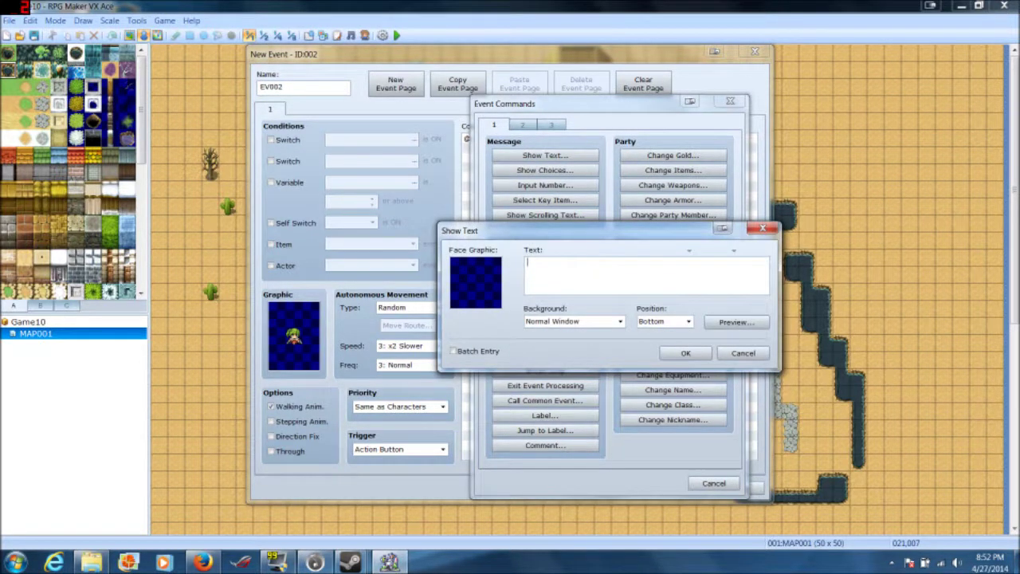
{"action": "type", "text": "e door to the bar is locked,"}
{"action": "key", "text": "BackSpace"}
{"action": "key", "text": "BackSpace"}
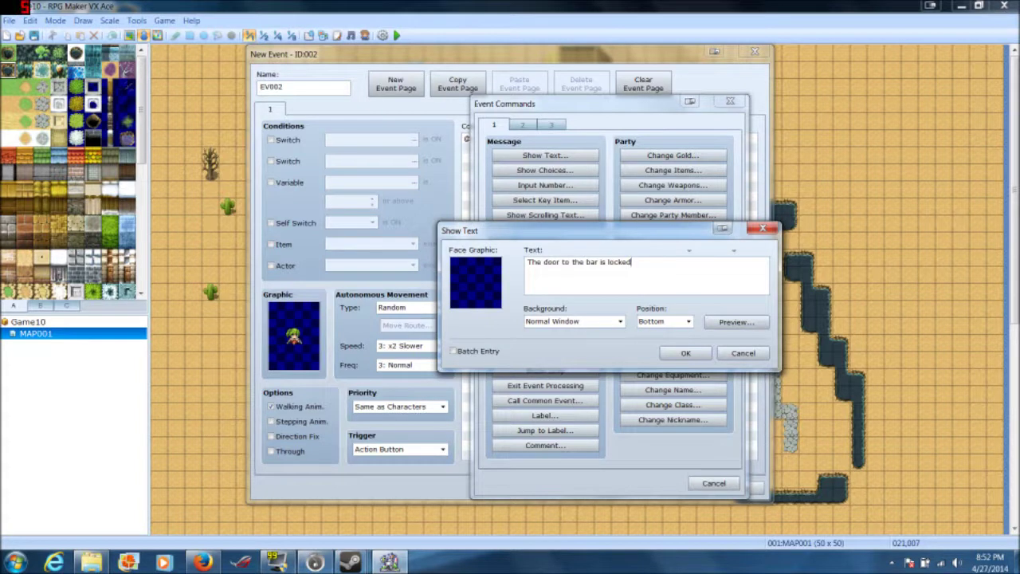
{"action": "type", "text": "Would you like a key?"}
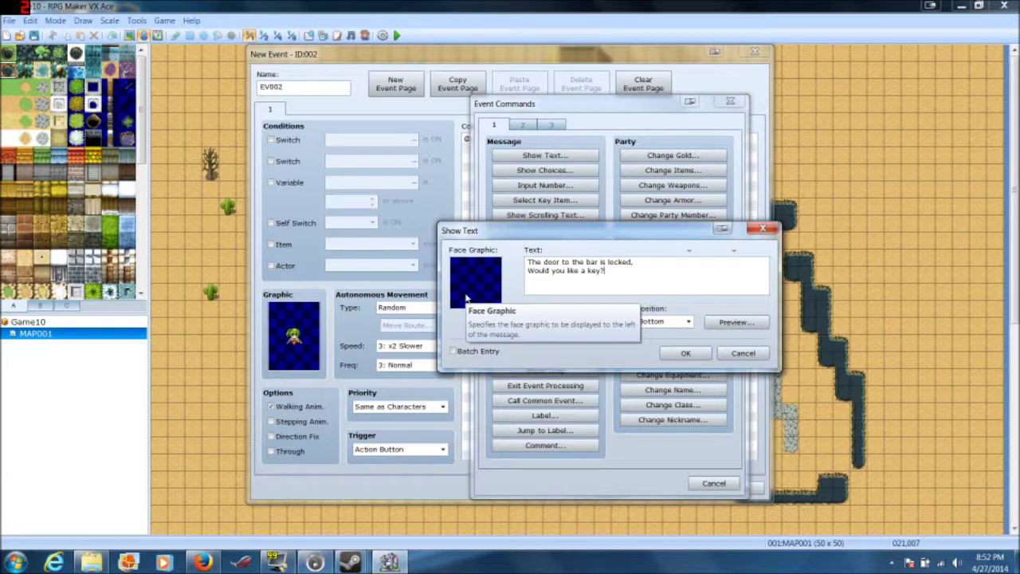
- Give the message the green-haired face graphic from Actor2
{"action": "double_click", "coordinate": [468, 297]}
{"action": "left_click", "coordinate": [451, 193]}
{"action": "left_click", "coordinate": [458, 206]}
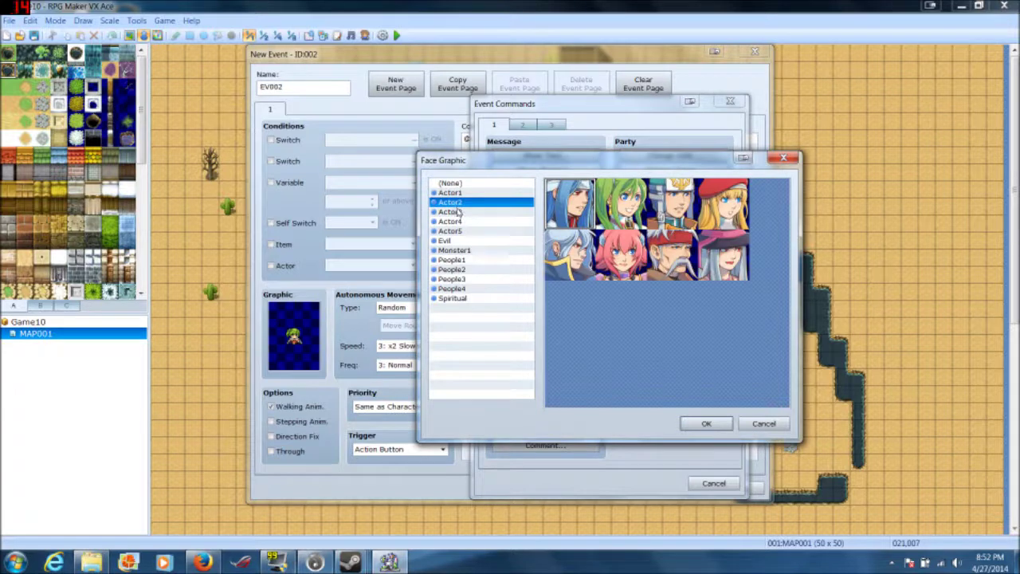
{"action": "left_click", "coordinate": [618, 223]}
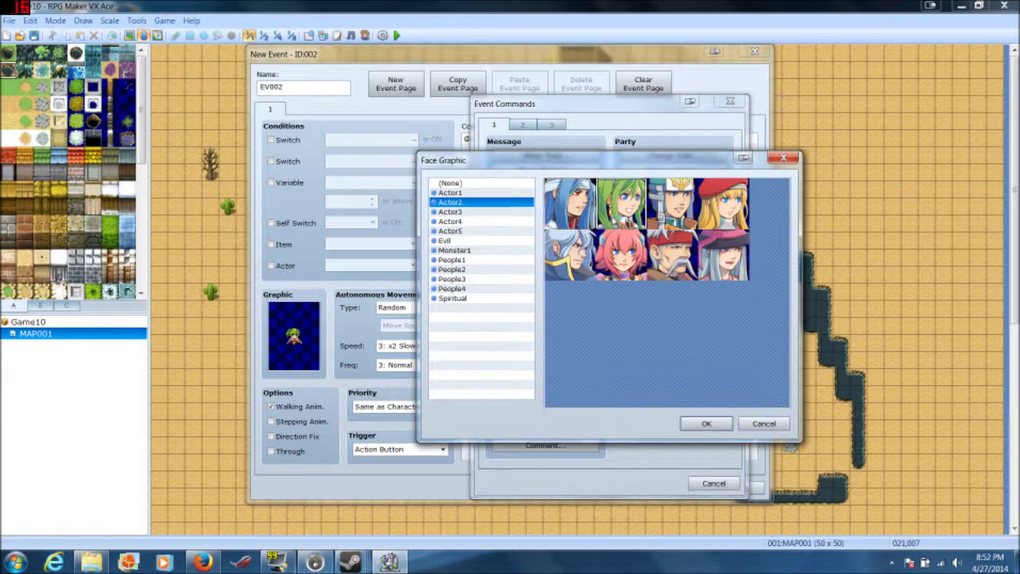
{"action": "left_click", "coordinate": [466, 212]}
{"action": "left_click", "coordinate": [459, 202]}
{"action": "double_click", "coordinate": [622, 220]}
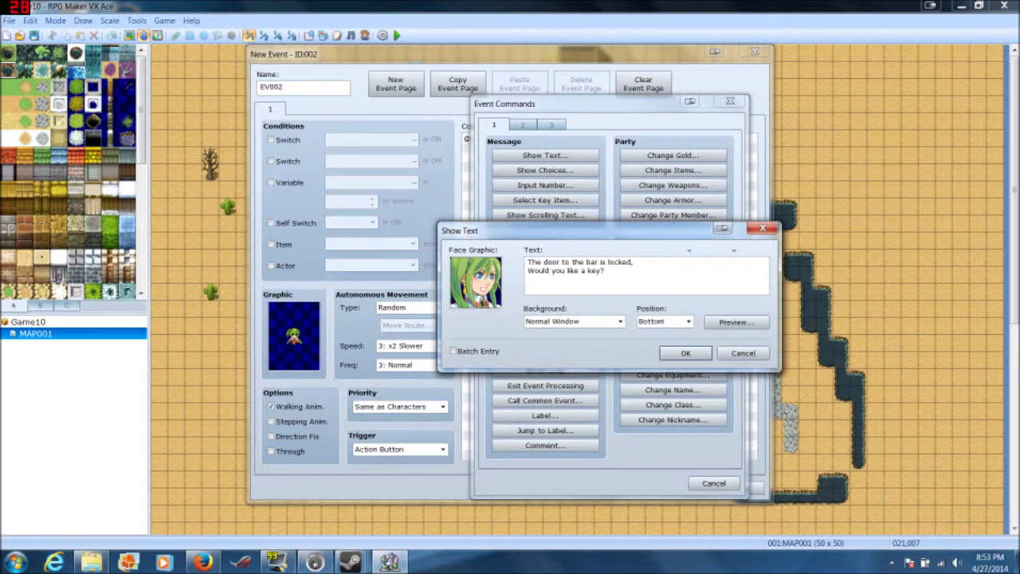
- Preview how the message with its face graphic appears in the game
{"action": "left_click", "coordinate": [721, 228]}
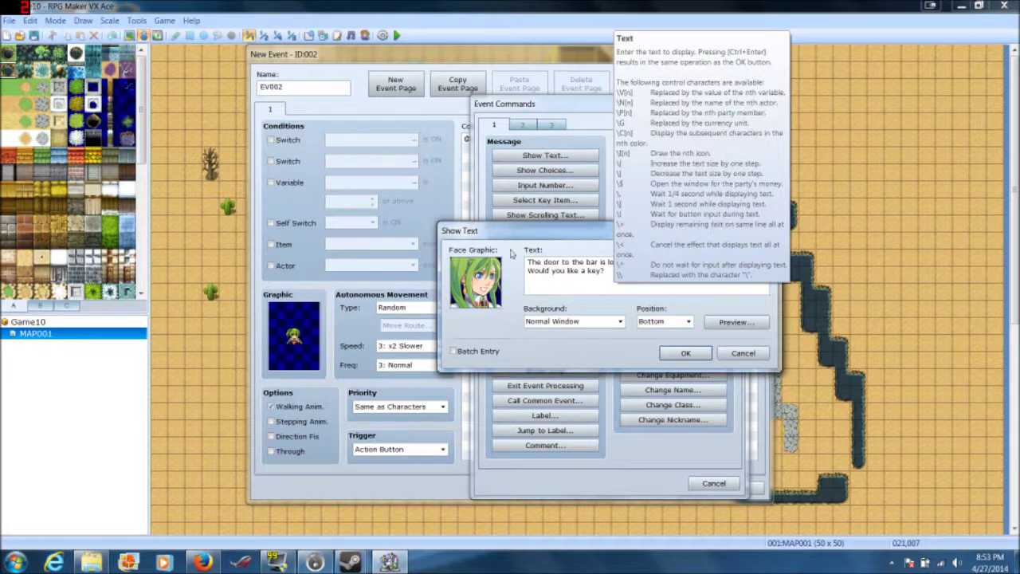
{"action": "left_click", "coordinate": [538, 251]}
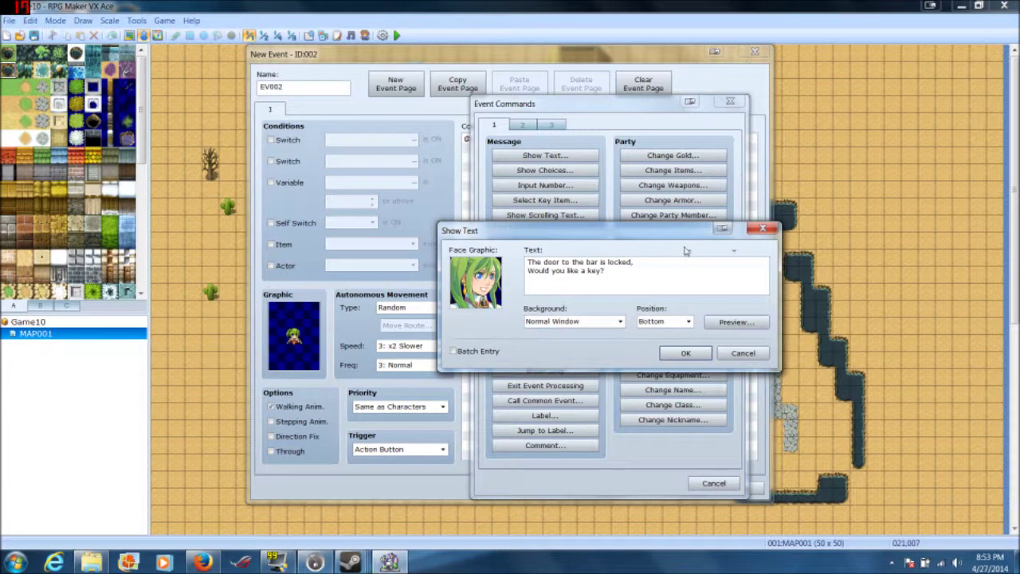
{"action": "left_click", "coordinate": [721, 323]}
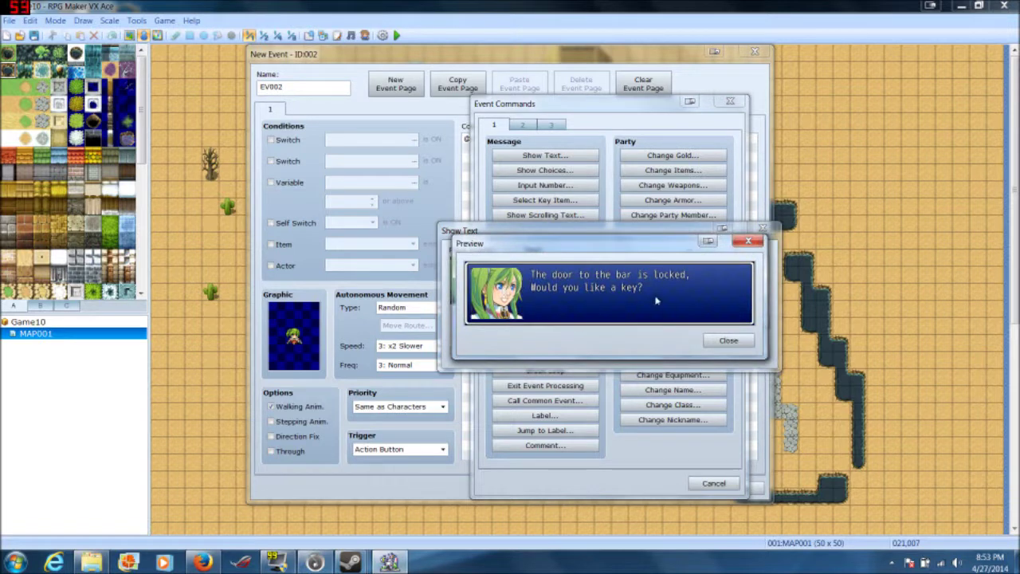
{"action": "left_click", "coordinate": [706, 339]}
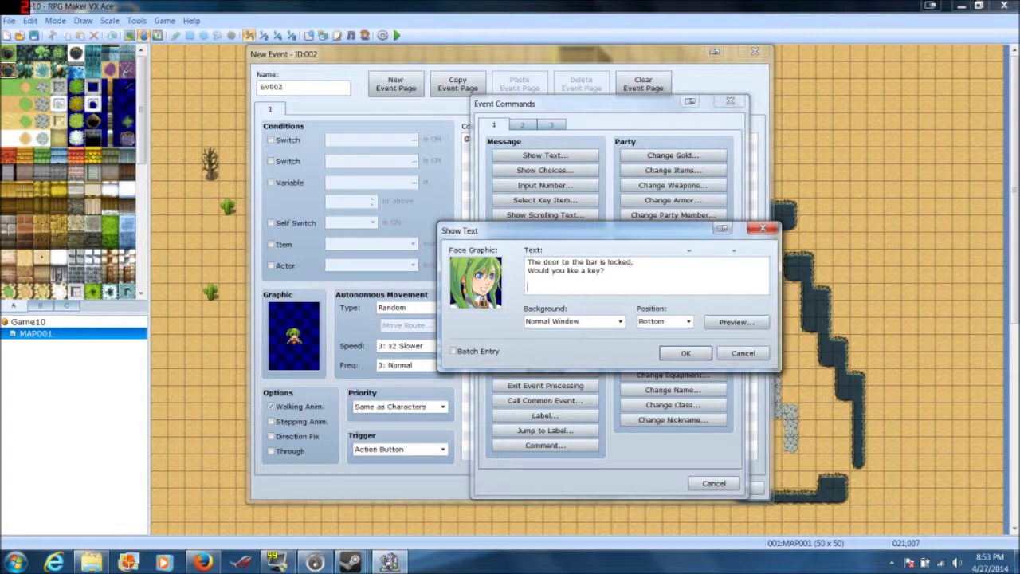
- Fill the message's last line with a long run of f and a characters and preview how it fits beside the face
{"action": "key", "text": "Return"}
{"action": "key", "text": "F1"}
{"action": "type", "text": "fffffffffffffffffffffffffffffffffffffffffffffffffff"}
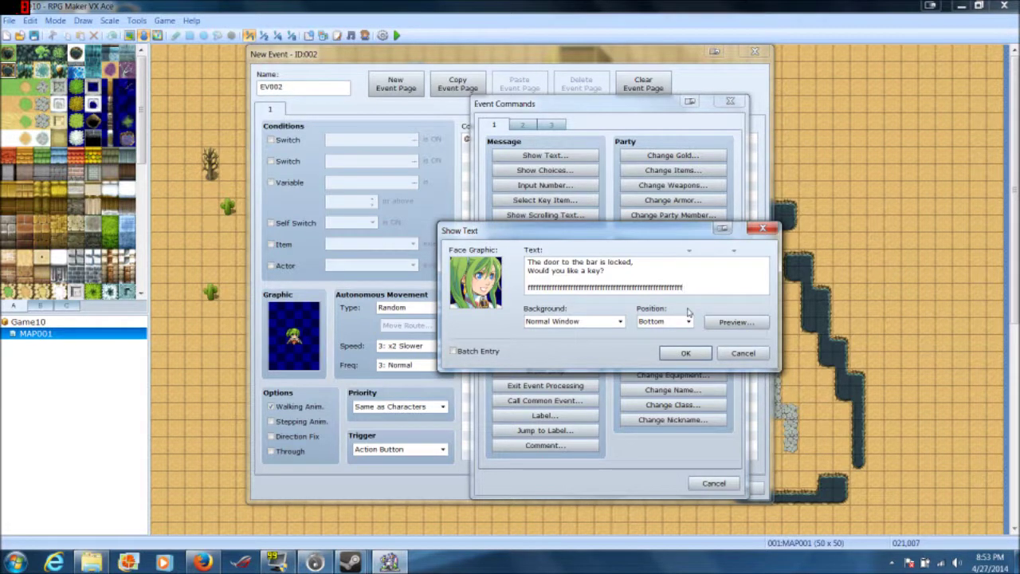
{"action": "type", "text": "aaaaaaaaaaaa"}
{"action": "left_click", "coordinate": [721, 329]}
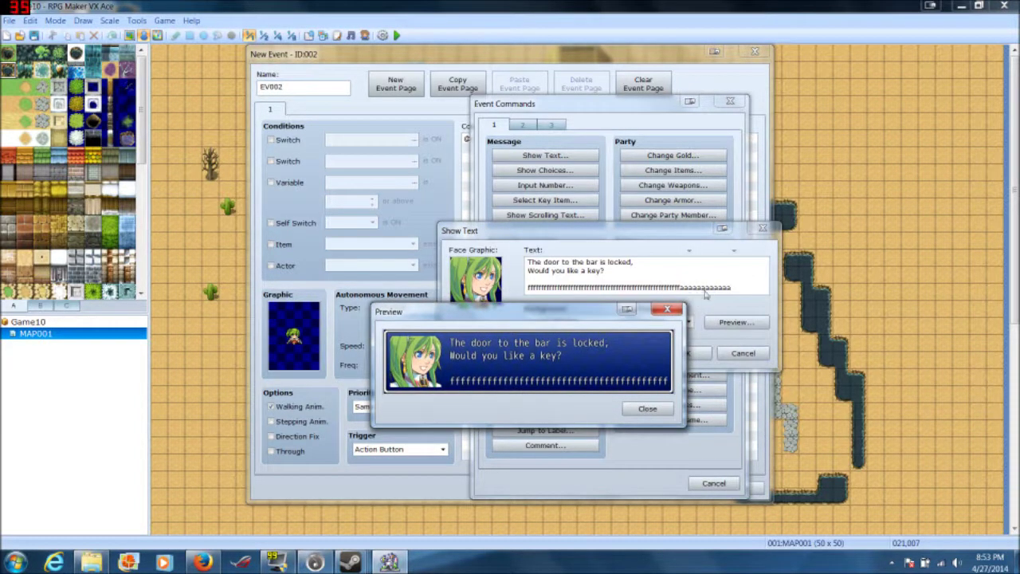
{"action": "left_click", "coordinate": [670, 309]}
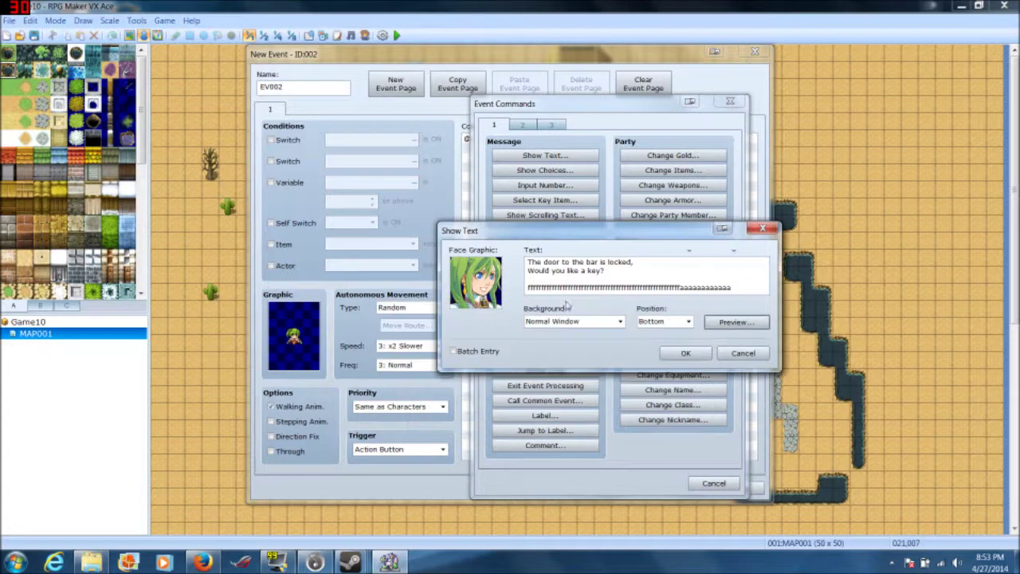
- Set the message's face graphic to (None) and preview the filler line without a face
{"action": "double_click", "coordinate": [475, 282]}
{"action": "left_click", "coordinate": [451, 183]}
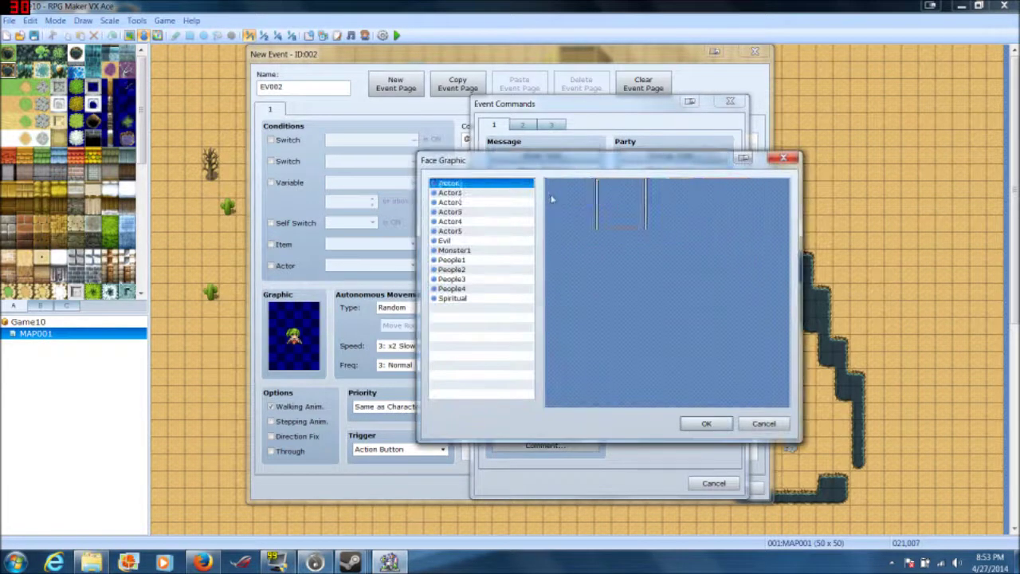
{"action": "left_click", "coordinate": [692, 422]}
{"action": "left_click", "coordinate": [713, 324]}
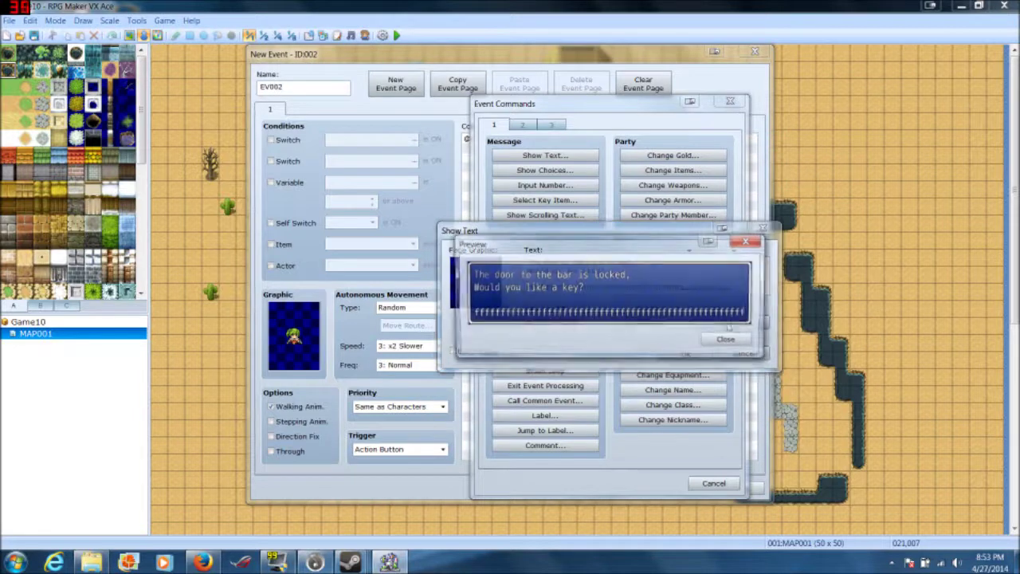
{"action": "left_click", "coordinate": [729, 342]}
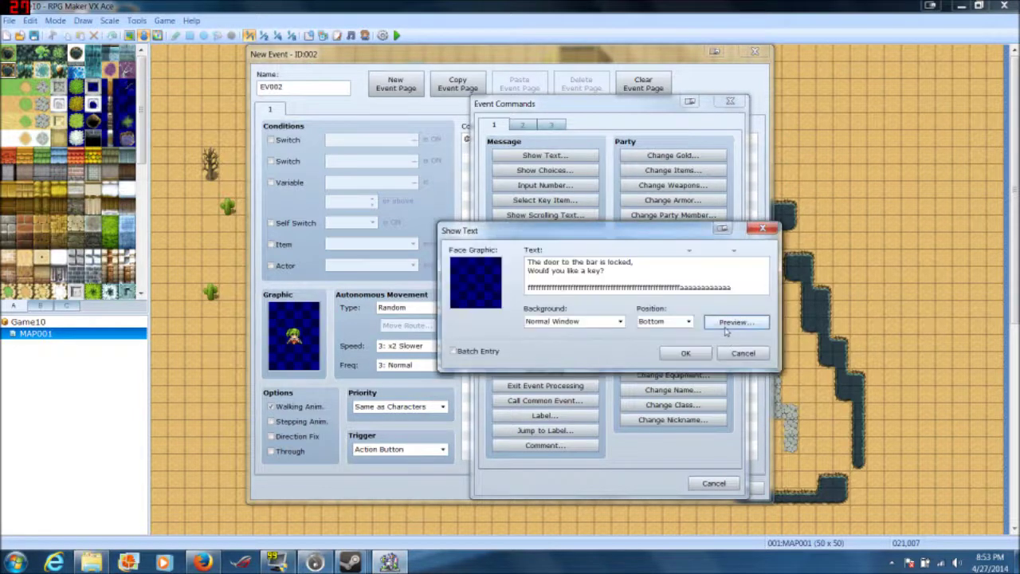
- Delete the a characters at the end of the filler line and preview the message again
{"action": "left_click_drag", "start_coordinate": [732, 288], "coordinate": [680, 287]}
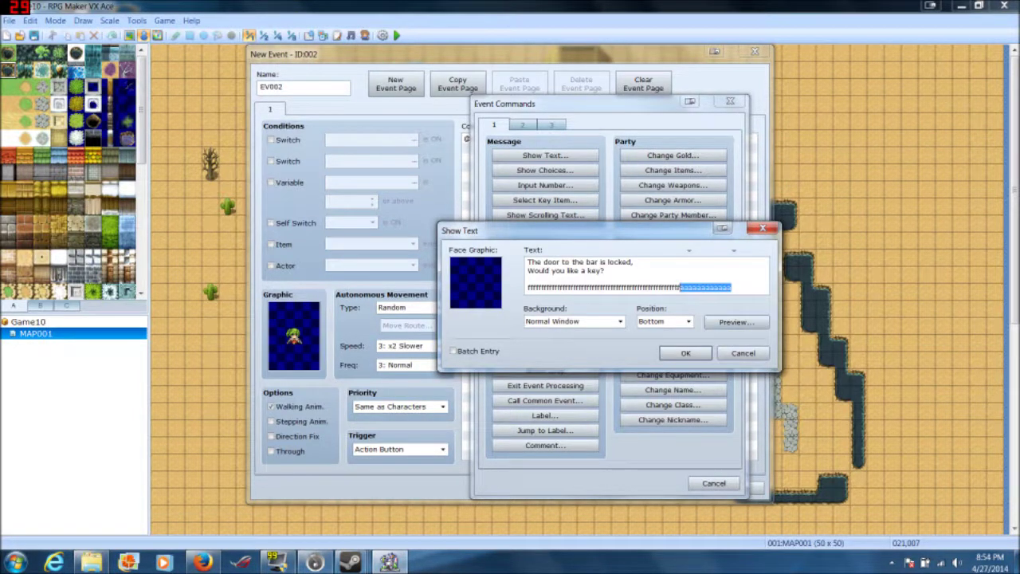
{"action": "key", "text": "BackSpace"}
{"action": "left_click", "coordinate": [727, 321]}
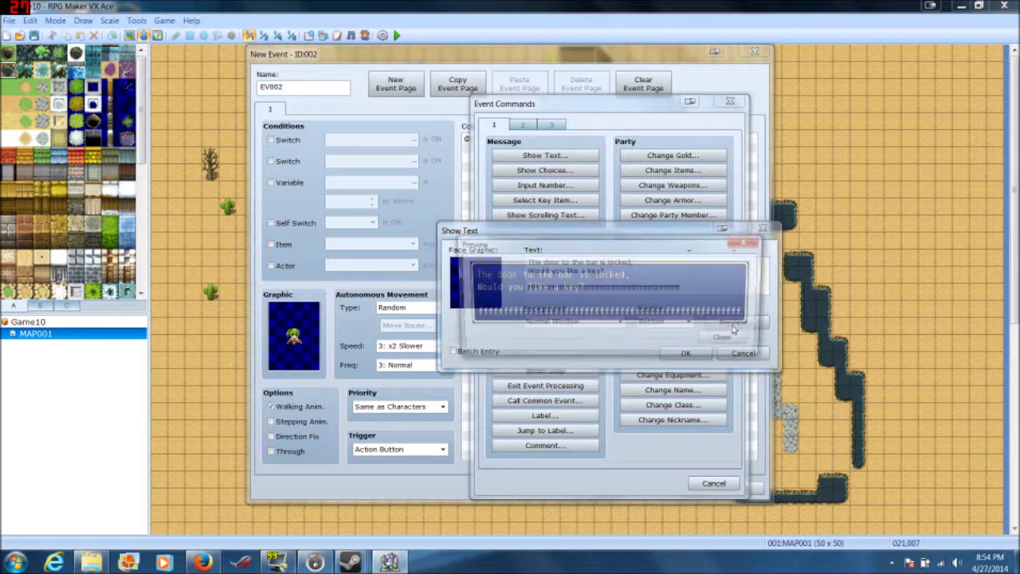
{"action": "left_click", "coordinate": [727, 340]}
{"action": "left_click_drag", "start_coordinate": [681, 288], "coordinate": [527, 287]}
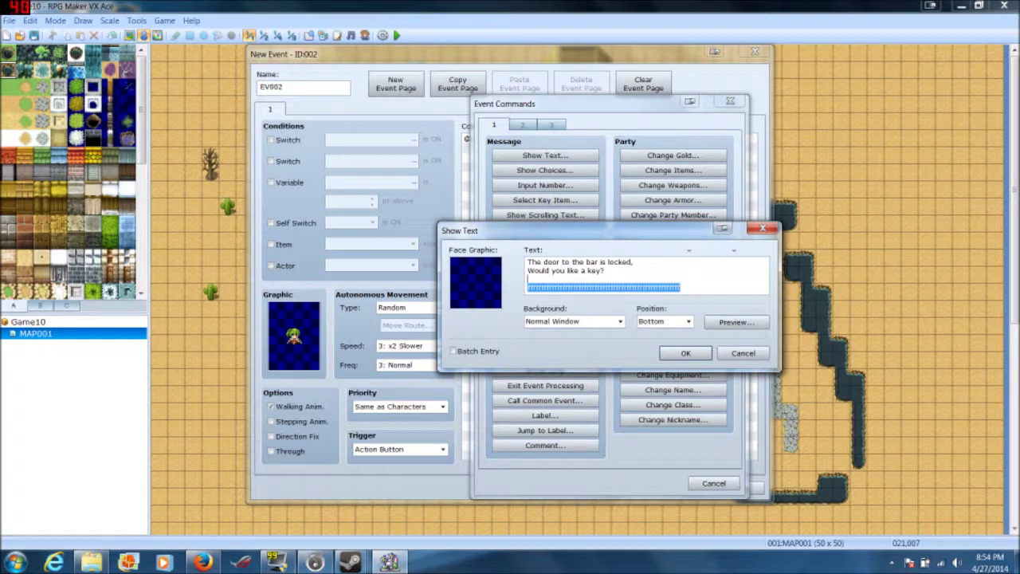
- Restore the green-haired Actor2 face graphic on the message
{"action": "double_click", "coordinate": [494, 281]}
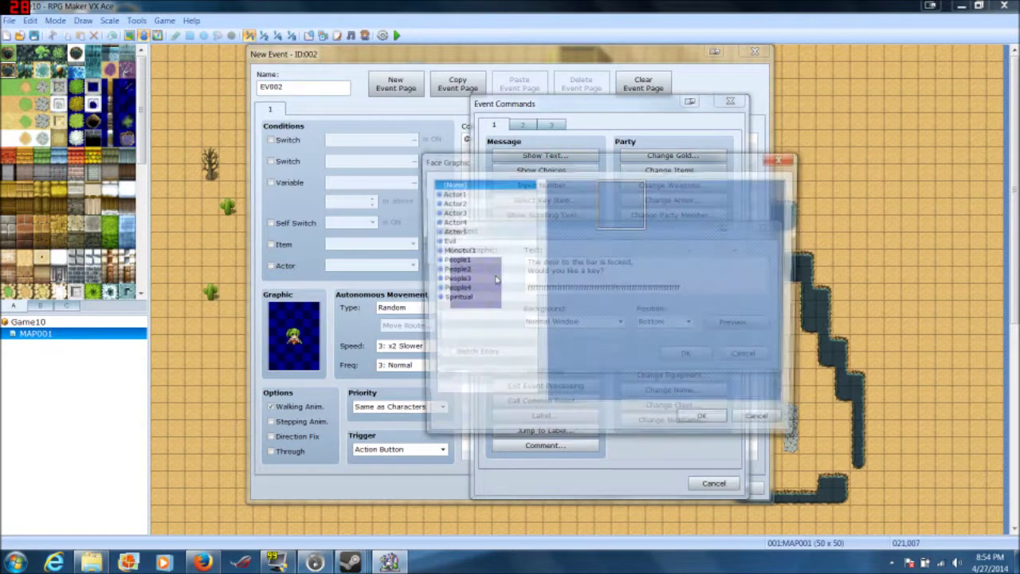
{"action": "left_click", "coordinate": [475, 193]}
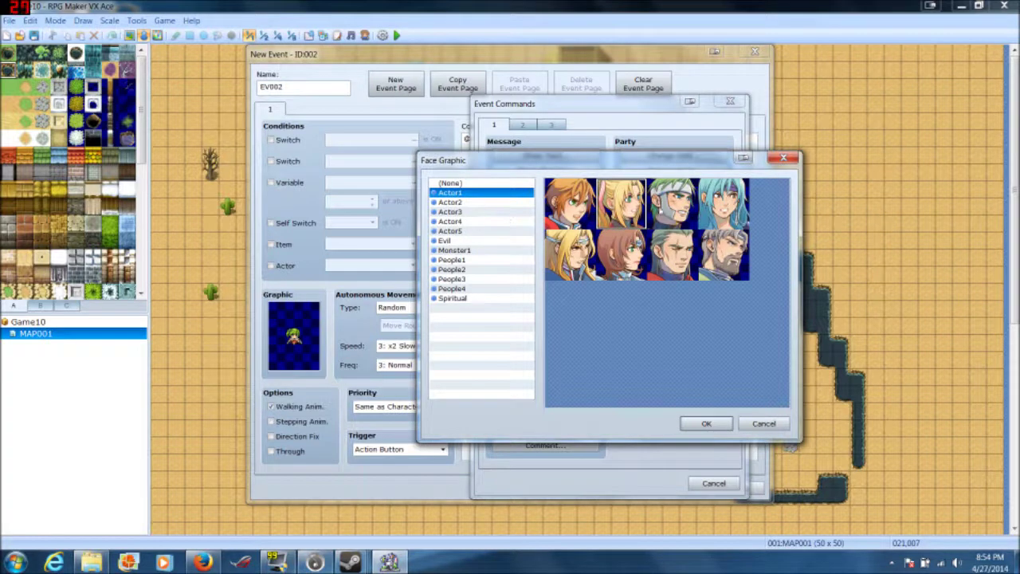
{"action": "left_click", "coordinate": [481, 211]}
{"action": "double_click", "coordinate": [638, 215]}
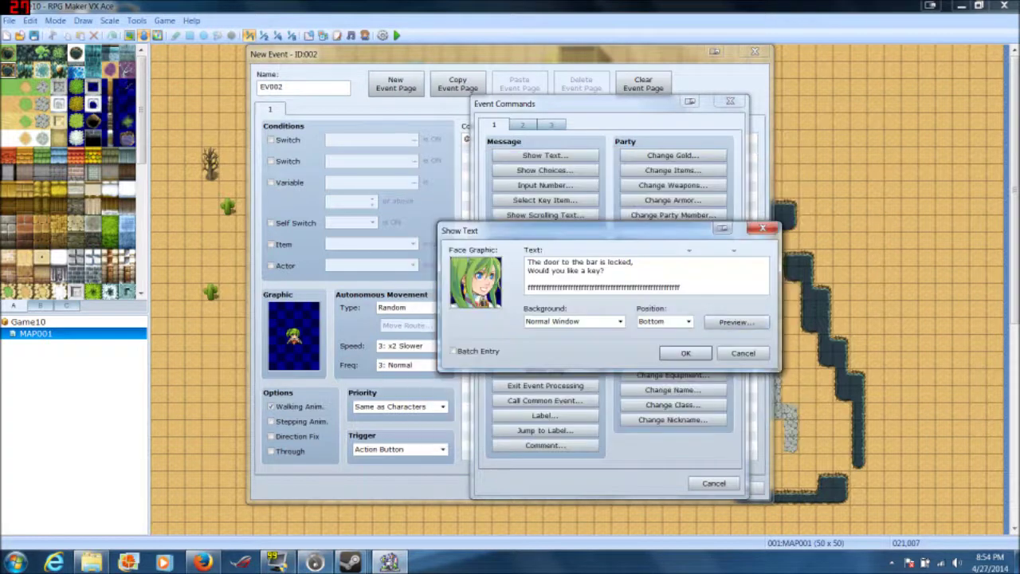
- Extend the filler line with a characters again and preview the message with the face shown
{"action": "type", "text": "aaaaaaaaaaaaaaaa"}
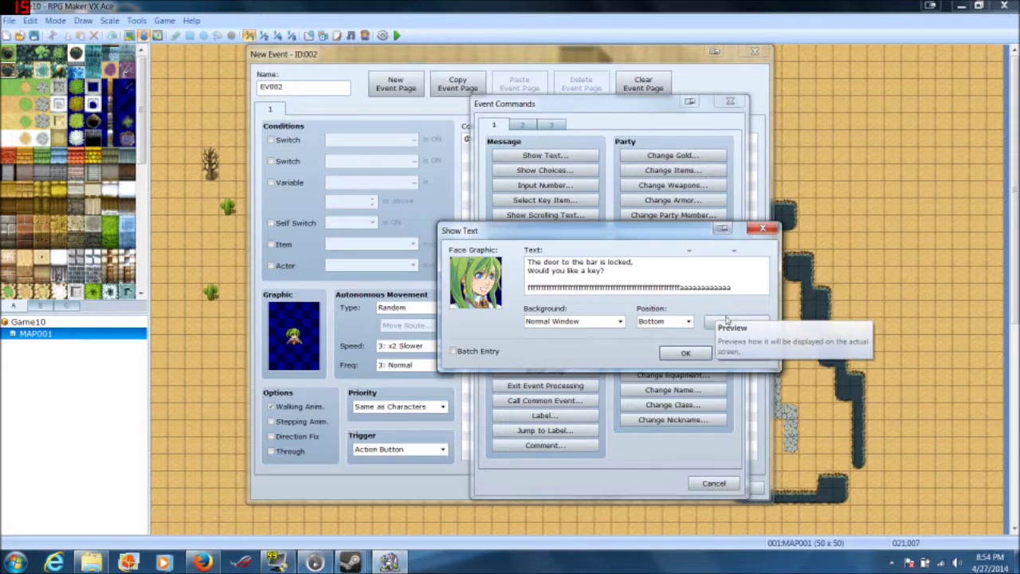
{"action": "left_click", "coordinate": [727, 321]}
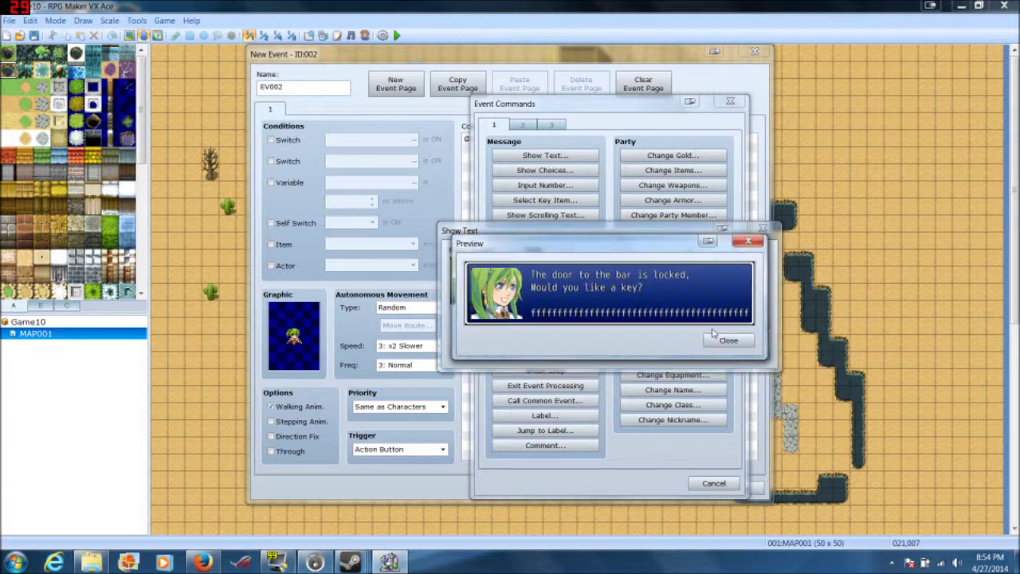
{"action": "left_click", "coordinate": [747, 241]}
{"action": "left_click", "coordinate": [559, 321]}
{"action": "left_click", "coordinate": [558, 331]}
- Delete the whole filler line from the message and confirm the Show Text command
{"action": "left_click_drag", "start_coordinate": [689, 263], "coordinate": [689, 288]}
{"action": "left_click", "coordinate": [689, 288]}
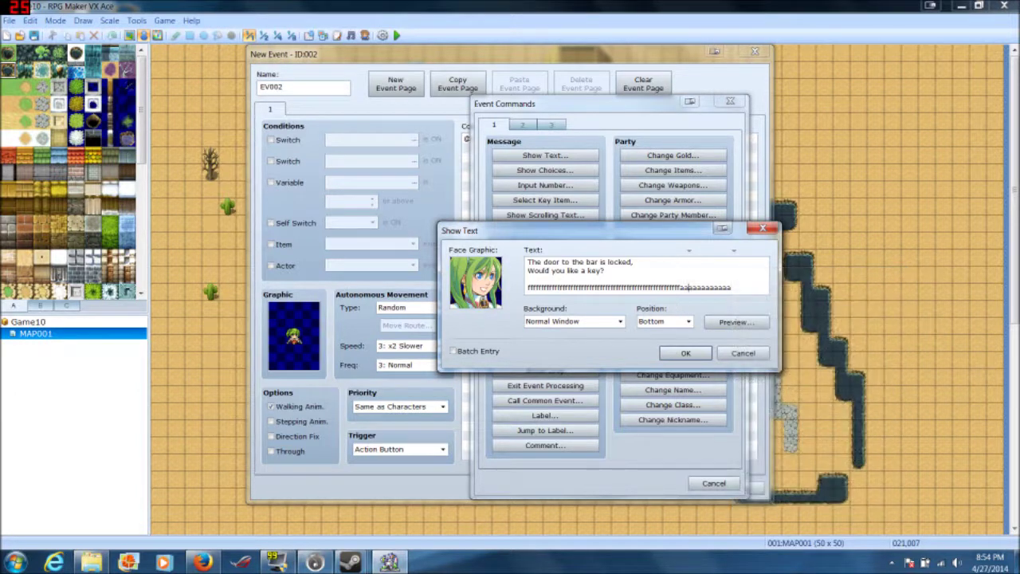
{"action": "left_click_drag", "start_coordinate": [731, 287], "coordinate": [527, 287]}
{"action": "key", "text": "BackSpace"}
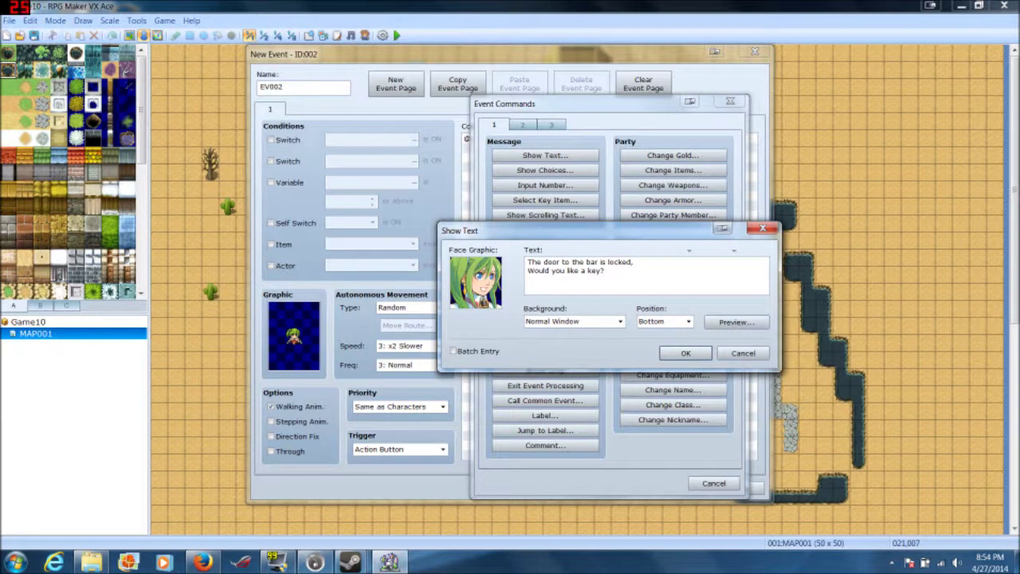
{"action": "left_click", "coordinate": [684, 353]}
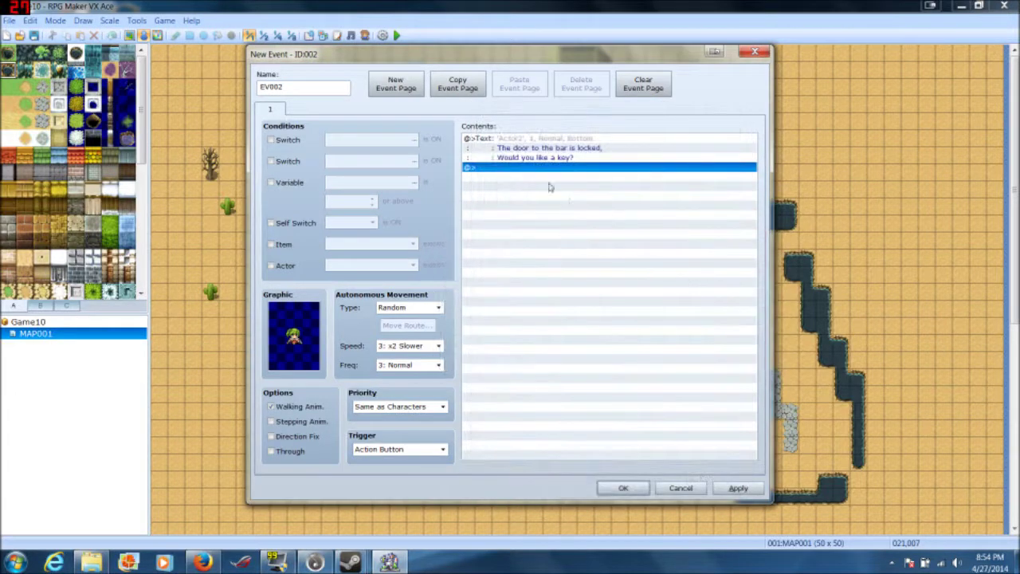
- Add a Show Choices command after the message with the choices "Yes, Give me the key" and "No, I hate keys."
{"action": "left_click_drag", "start_coordinate": [517, 61], "coordinate": [536, 92]}
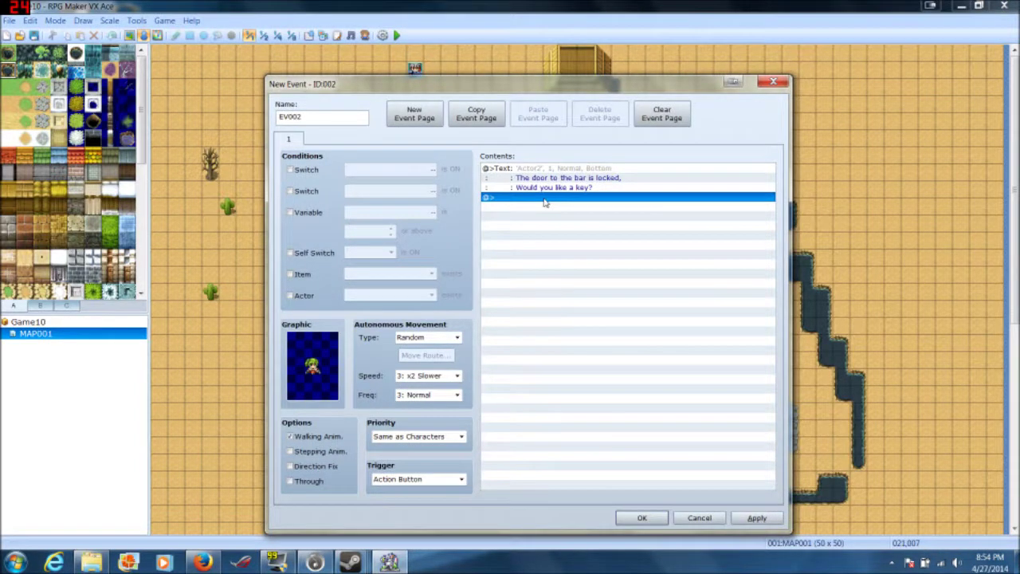
{"action": "double_click", "coordinate": [545, 198]}
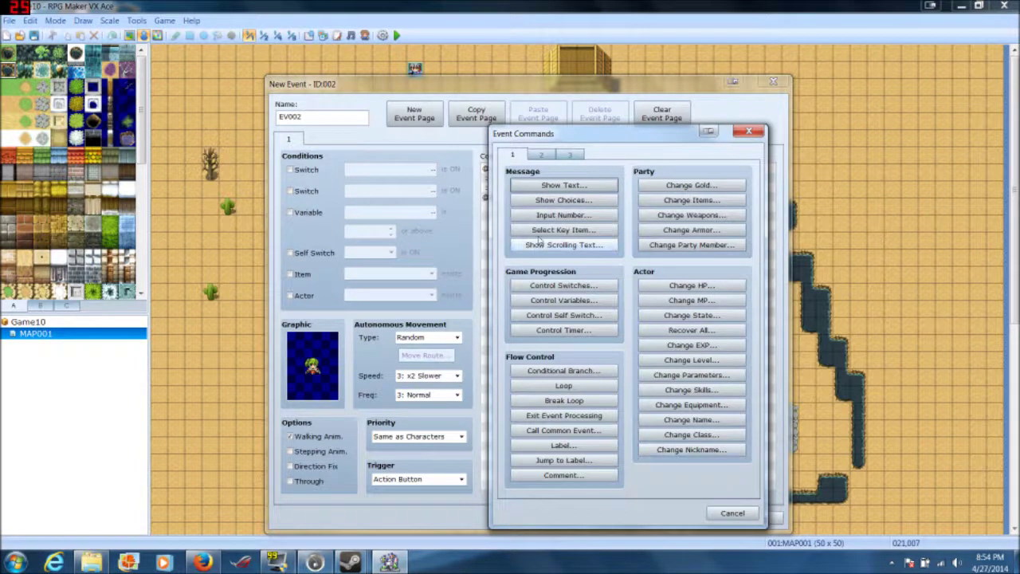
{"action": "left_click", "coordinate": [562, 200]}
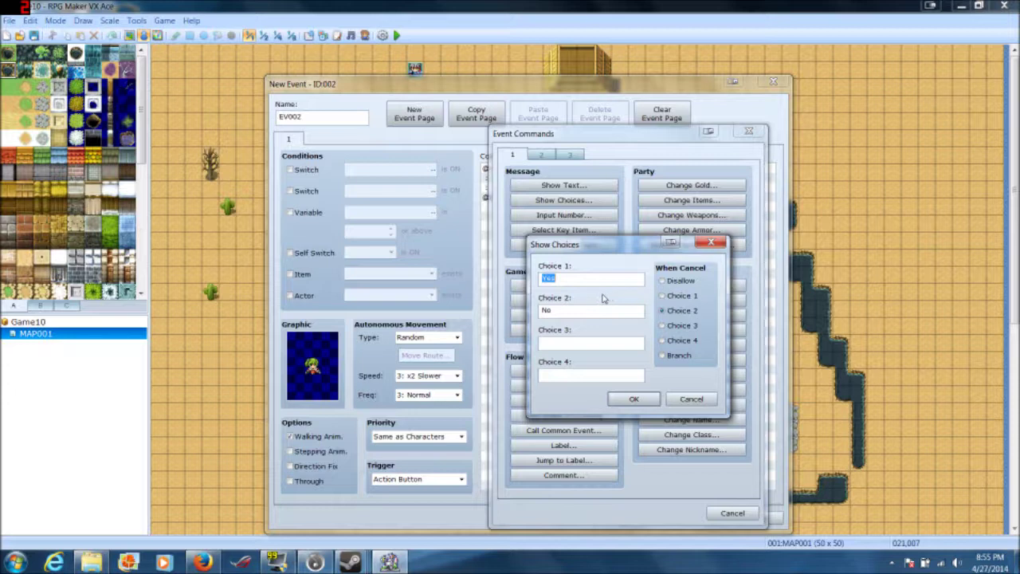
{"action": "type", "text": "Yes, Give me the key"}
{"action": "key", "text": "Tab"}
{"action": "key", "text": "End"}
{"action": "type", "text": ", I hate keys."}
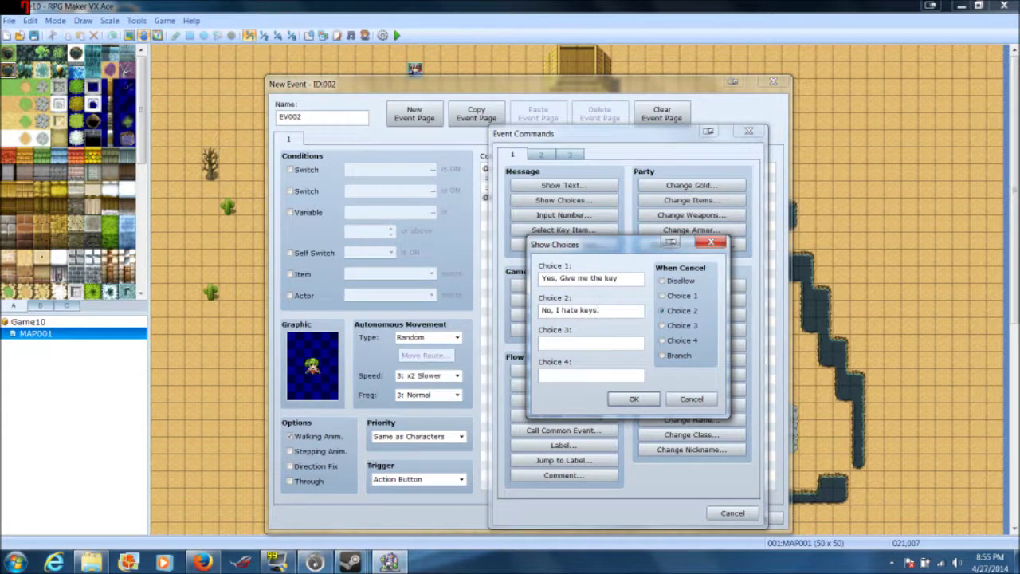
{"action": "left_click", "coordinate": [633, 398]}
{"action": "left_click", "coordinate": [532, 236]}
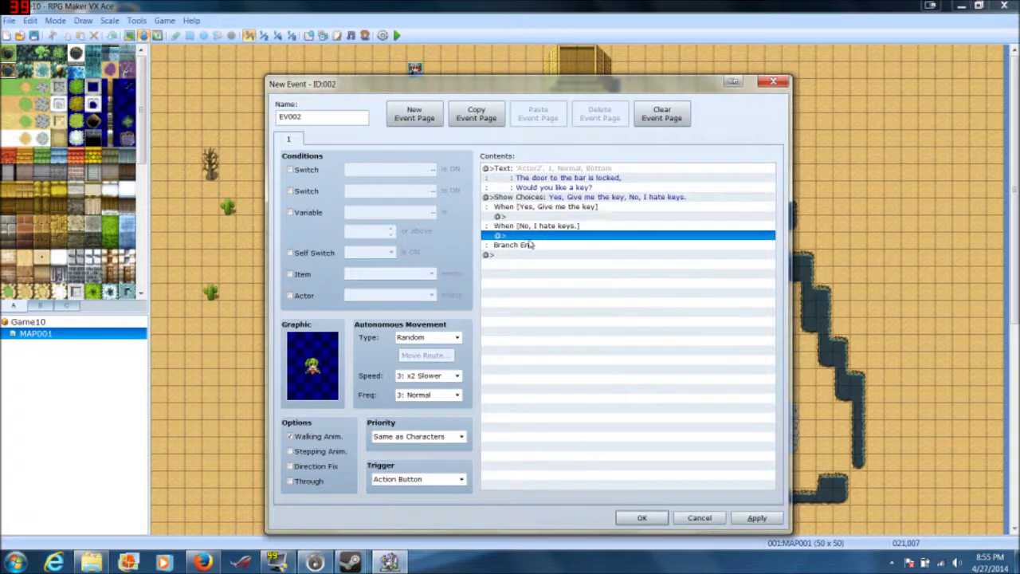
{"action": "left_click", "coordinate": [540, 216]}
{"action": "left_click", "coordinate": [541, 208]}
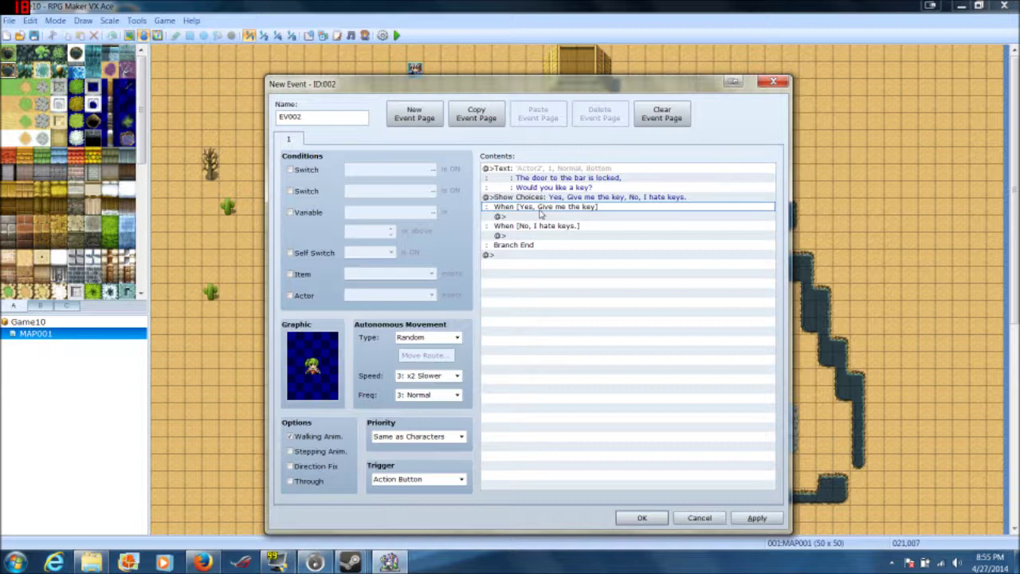
{"action": "left_click", "coordinate": [524, 245]}
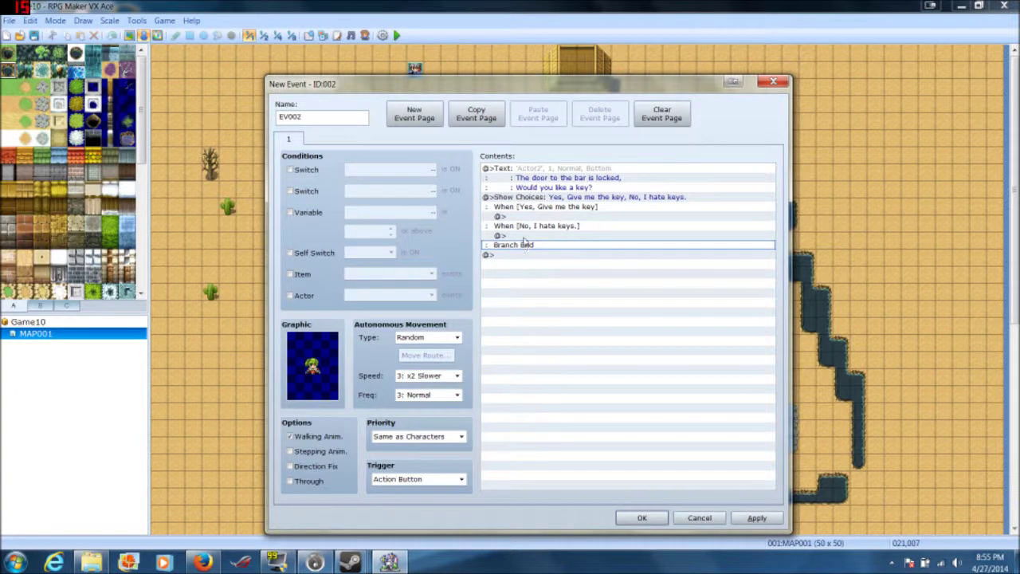
- Add a Show Text command to the "No, I hate keys." branch with the green-haired Actor2 face and the text "Fine! I don't care"
{"action": "left_click", "coordinate": [526, 237]}
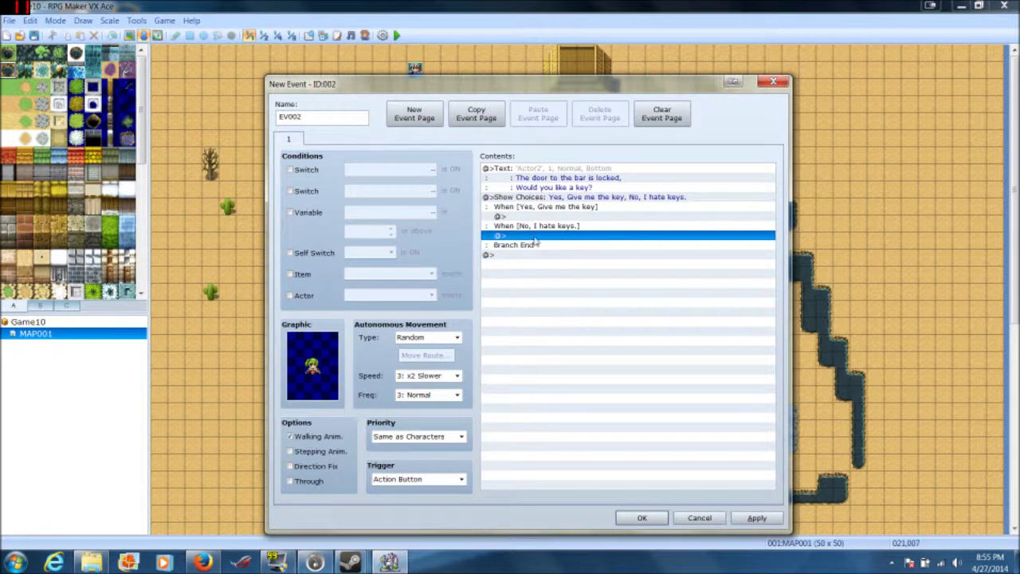
{"action": "double_click", "coordinate": [536, 240]}
{"action": "left_click", "coordinate": [564, 185]}
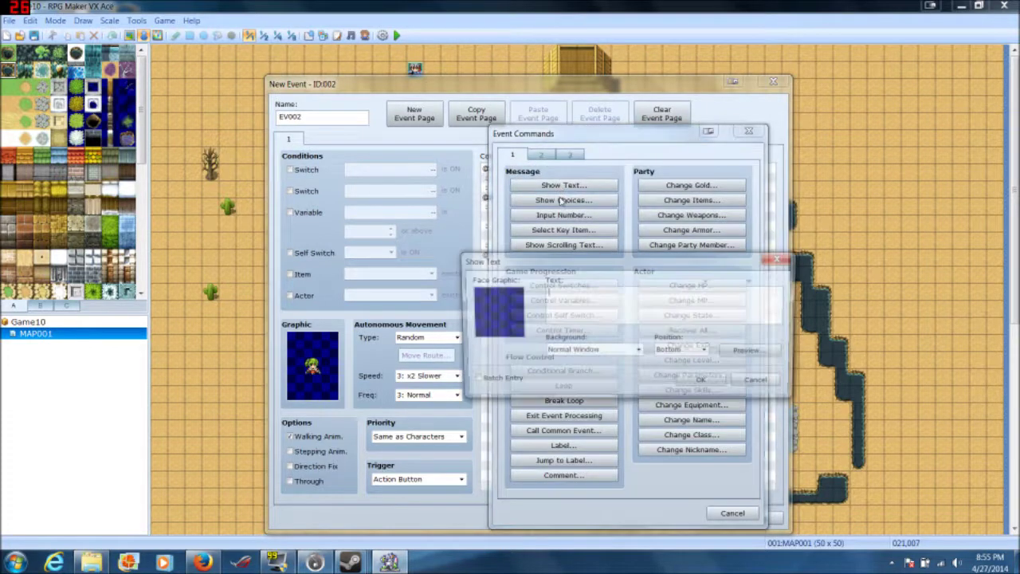
{"action": "double_click", "coordinate": [499, 316]}
{"action": "left_click", "coordinate": [499, 223]}
{"action": "left_click", "coordinate": [494, 233]}
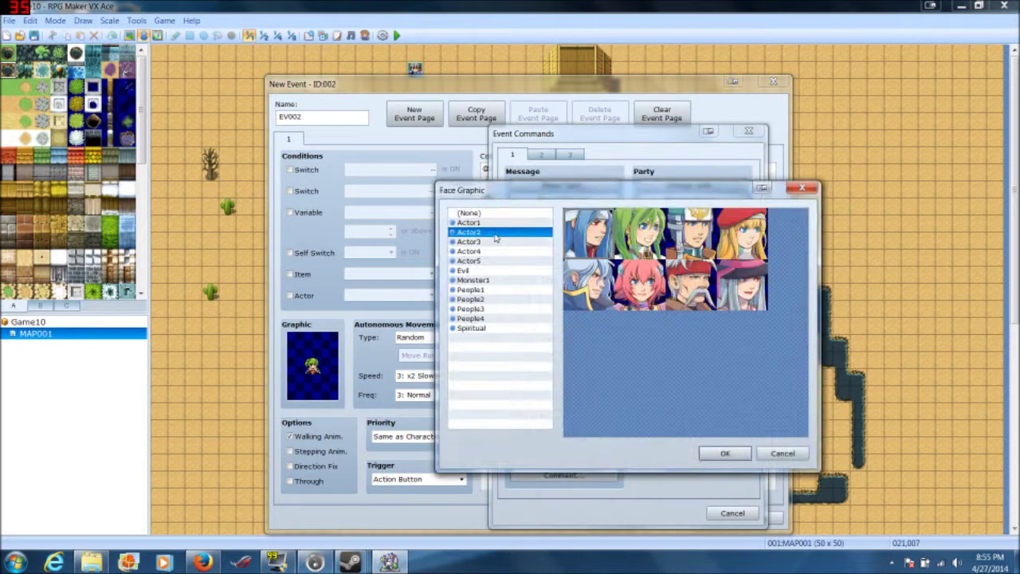
{"action": "double_click", "coordinate": [638, 239]}
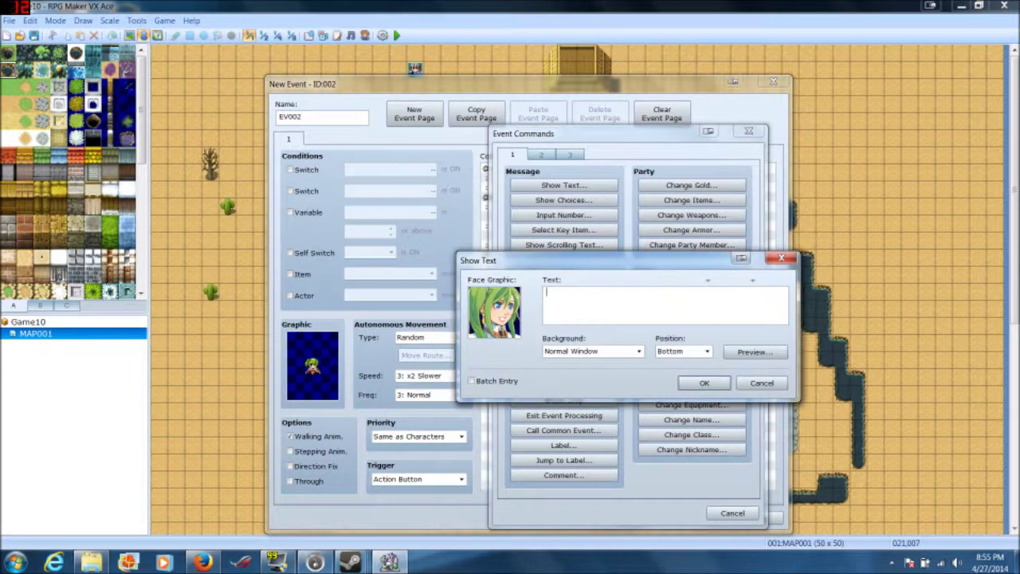
{"action": "type", "text": "Fine! I don't care"}
{"action": "left_click", "coordinate": [695, 383]}
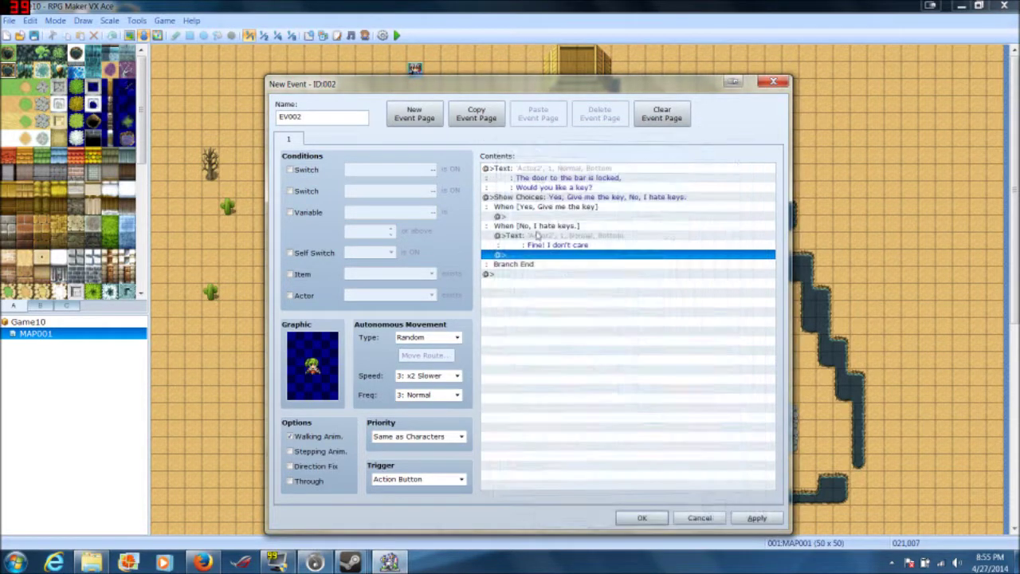
- Confirm the townsperson event and start a new game in a playtest, saving the changes to Game10
{"action": "left_click", "coordinate": [536, 217]}
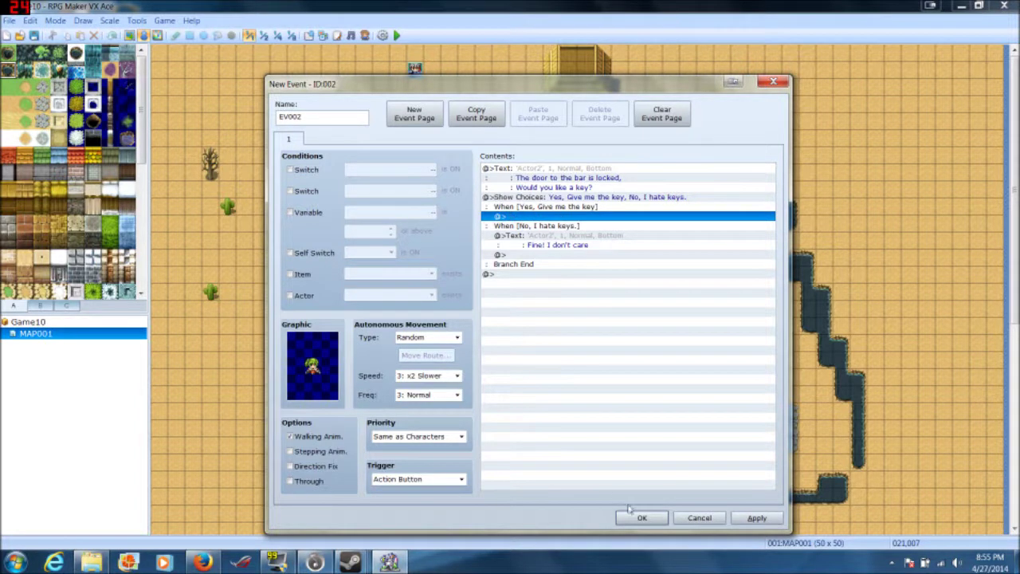
{"action": "left_click", "coordinate": [633, 516]}
{"action": "left_click", "coordinate": [396, 36]}
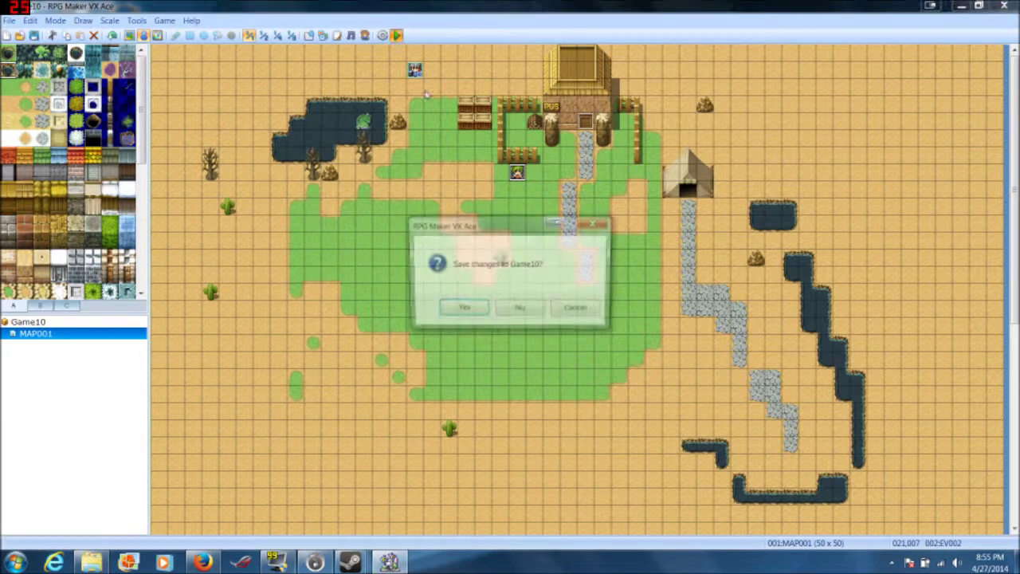
{"action": "left_click", "coordinate": [481, 308]}
{"action": "key", "text": "Return"}
- Walk the hero to the green-haired townsperson, talk to her and choose "Yes, Give me the key"
{"action": "key", "text": "Down"}
{"action": "key", "text": "Right"}
{"action": "key", "text": "Down"}
{"action": "key", "text": "Right"}
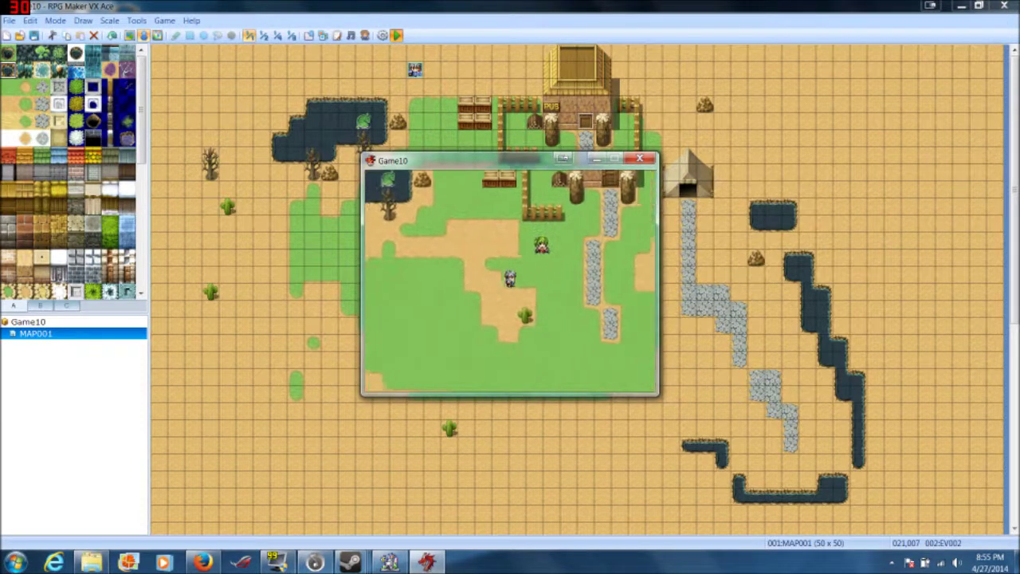
{"action": "key", "text": "Right"}
{"action": "key", "text": "Up"}
{"action": "key", "text": "Up"}
{"action": "key", "text": "Return"}
{"action": "key", "text": "Return"}
{"action": "key", "text": "Down"}
{"action": "key", "text": "Left"}
{"action": "key", "text": "Return"}
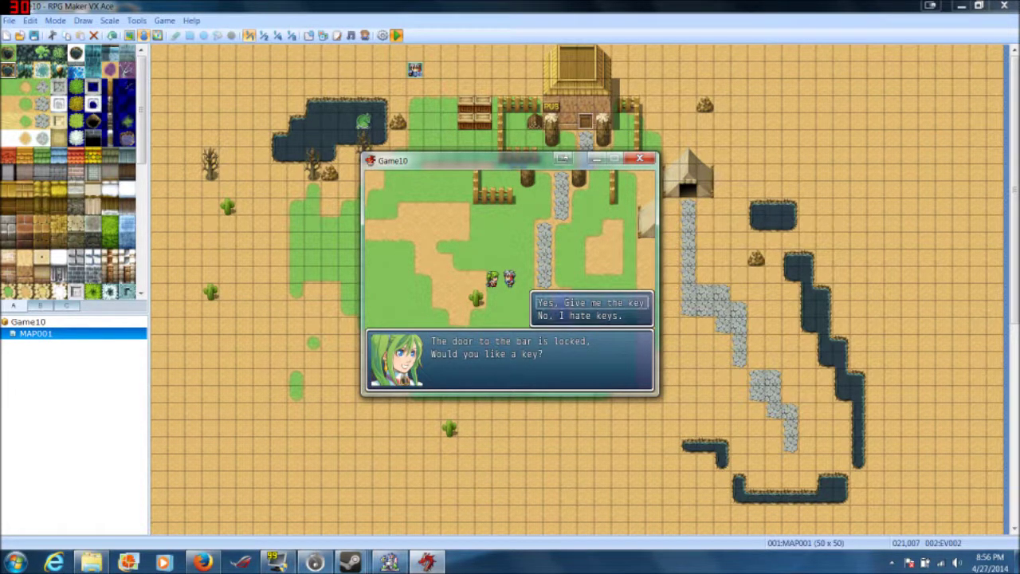
{"action": "key", "text": "Return"}
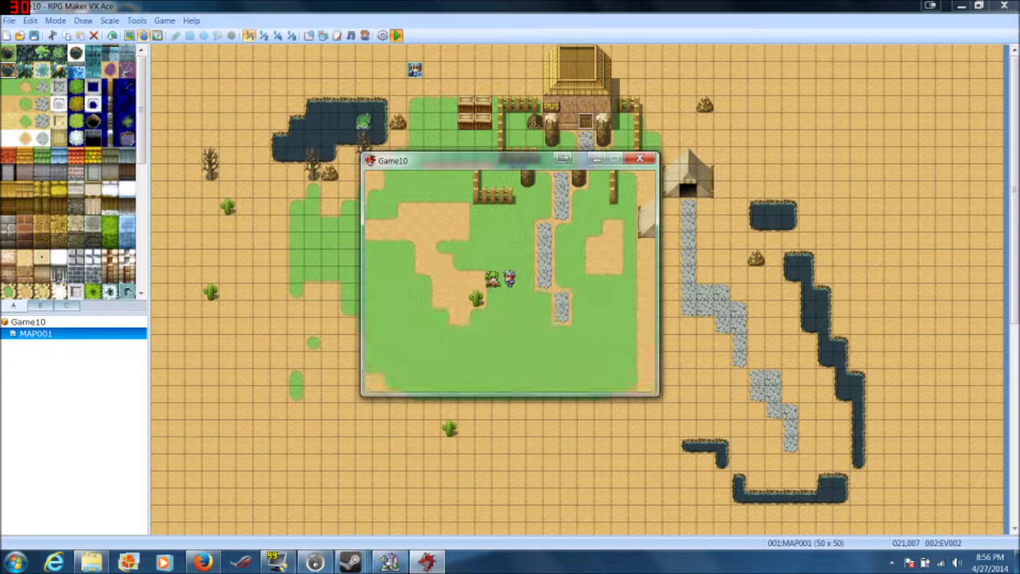
- Talk to the townsperson again, answer "No, I hate keys." and close the playtest after her reply
{"action": "key", "text": "Up"}
{"action": "key", "text": "Down"}
{"action": "key", "text": "Left"}
{"action": "key", "text": "Return"}
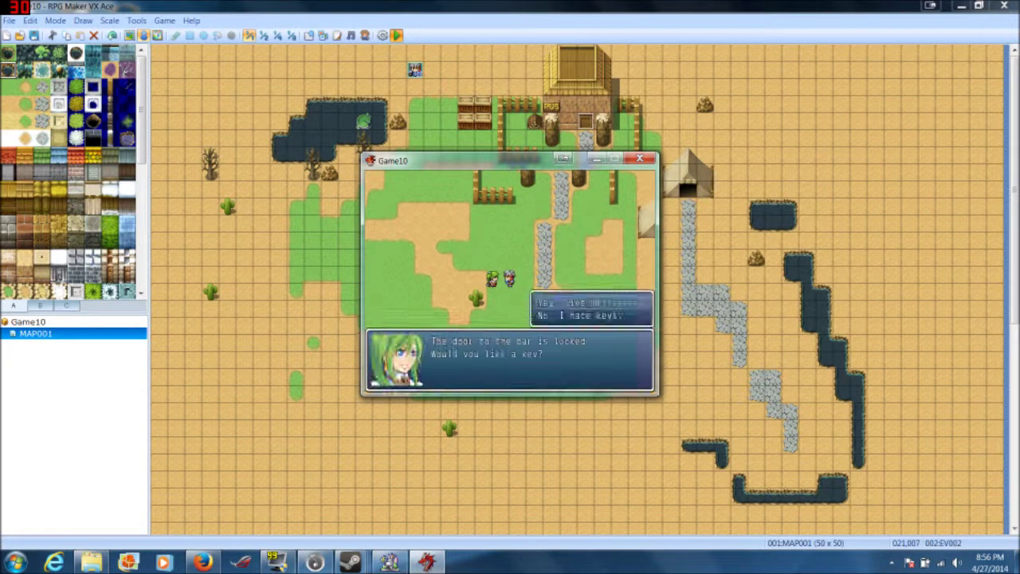
{"action": "key", "text": "Down"}
{"action": "key", "text": "Return"}
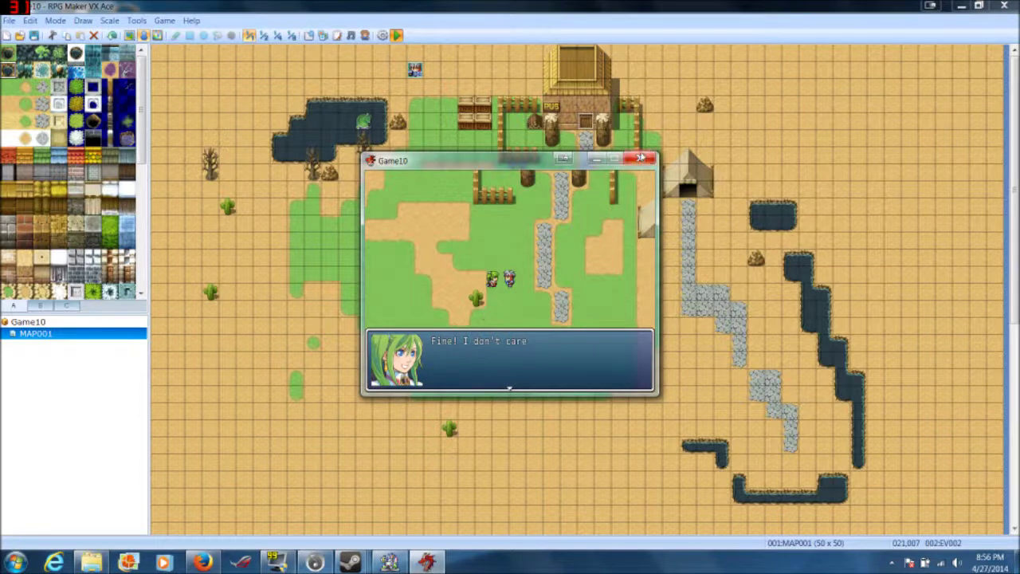
{"action": "left_click", "coordinate": [640, 158]}
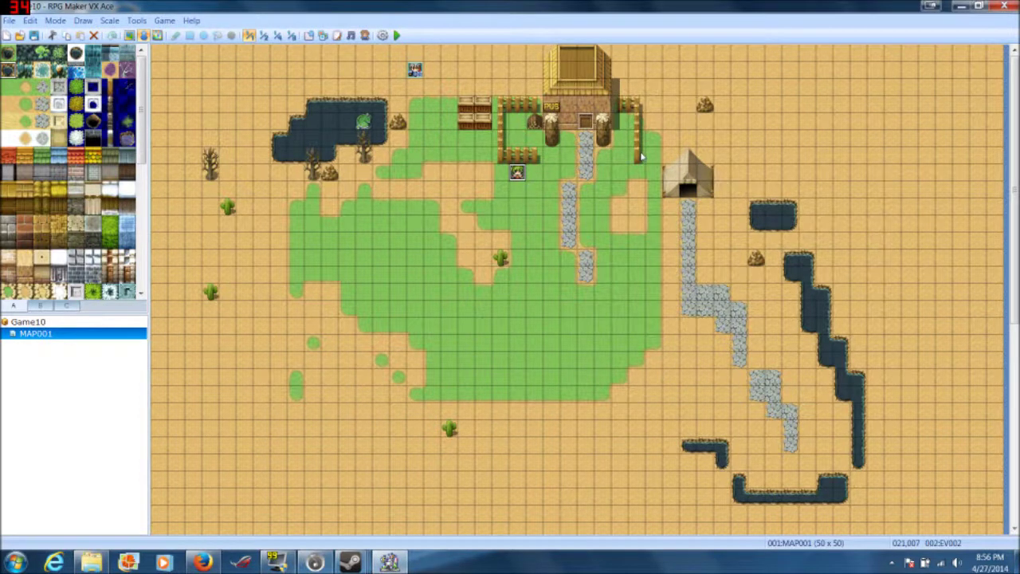